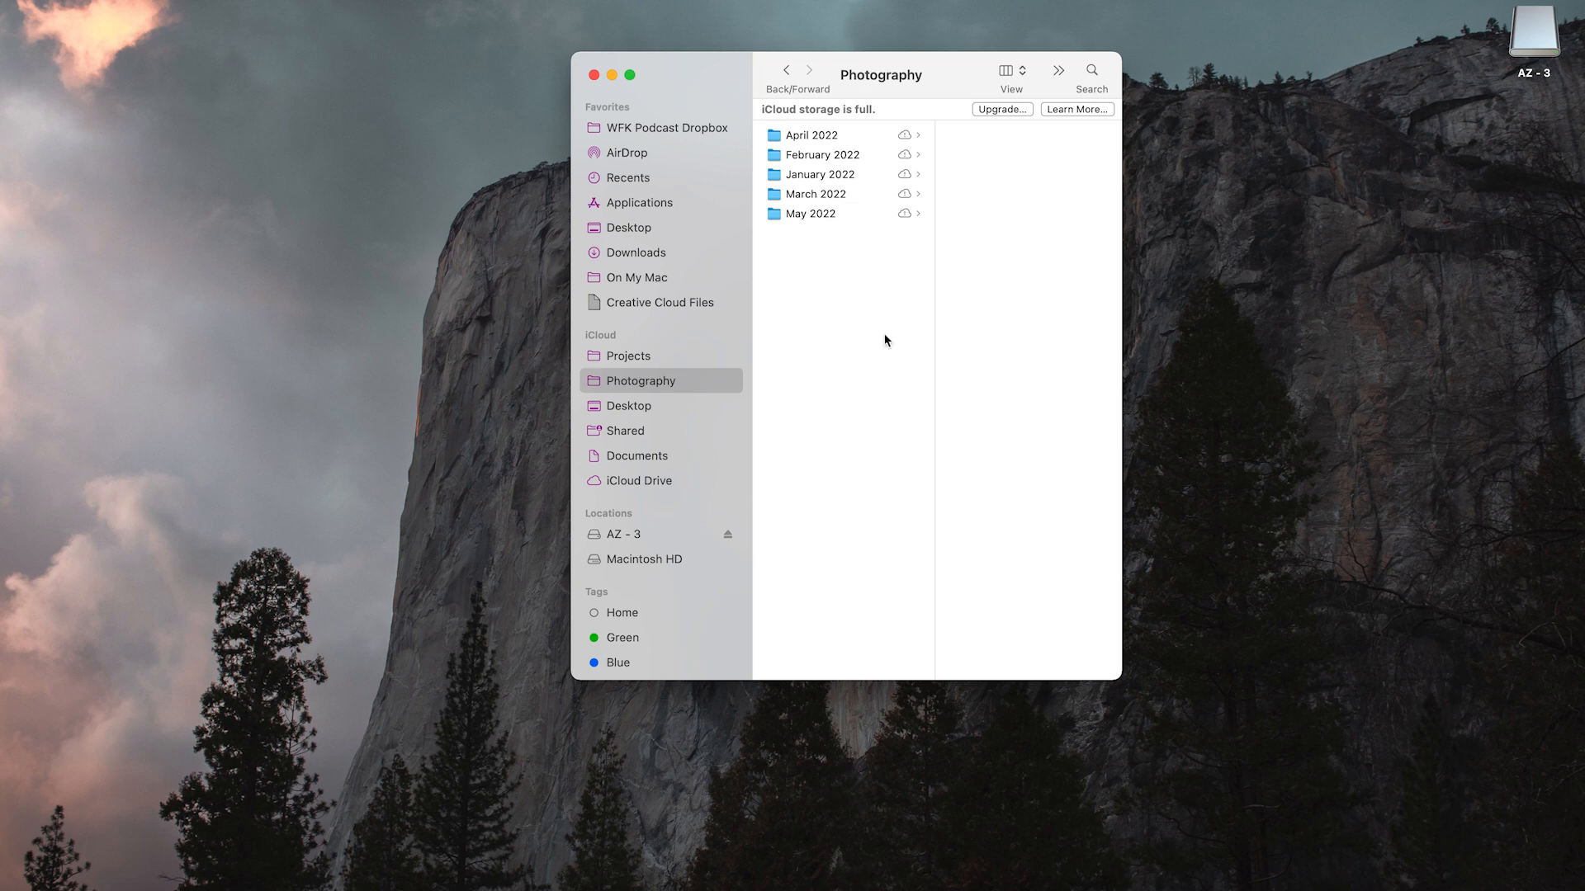
Look through the month folders in Photography and show the contents of May 2022
left_click_drag(850, 280, 817, 107)
left_click(824, 267)
left_click(842, 212)
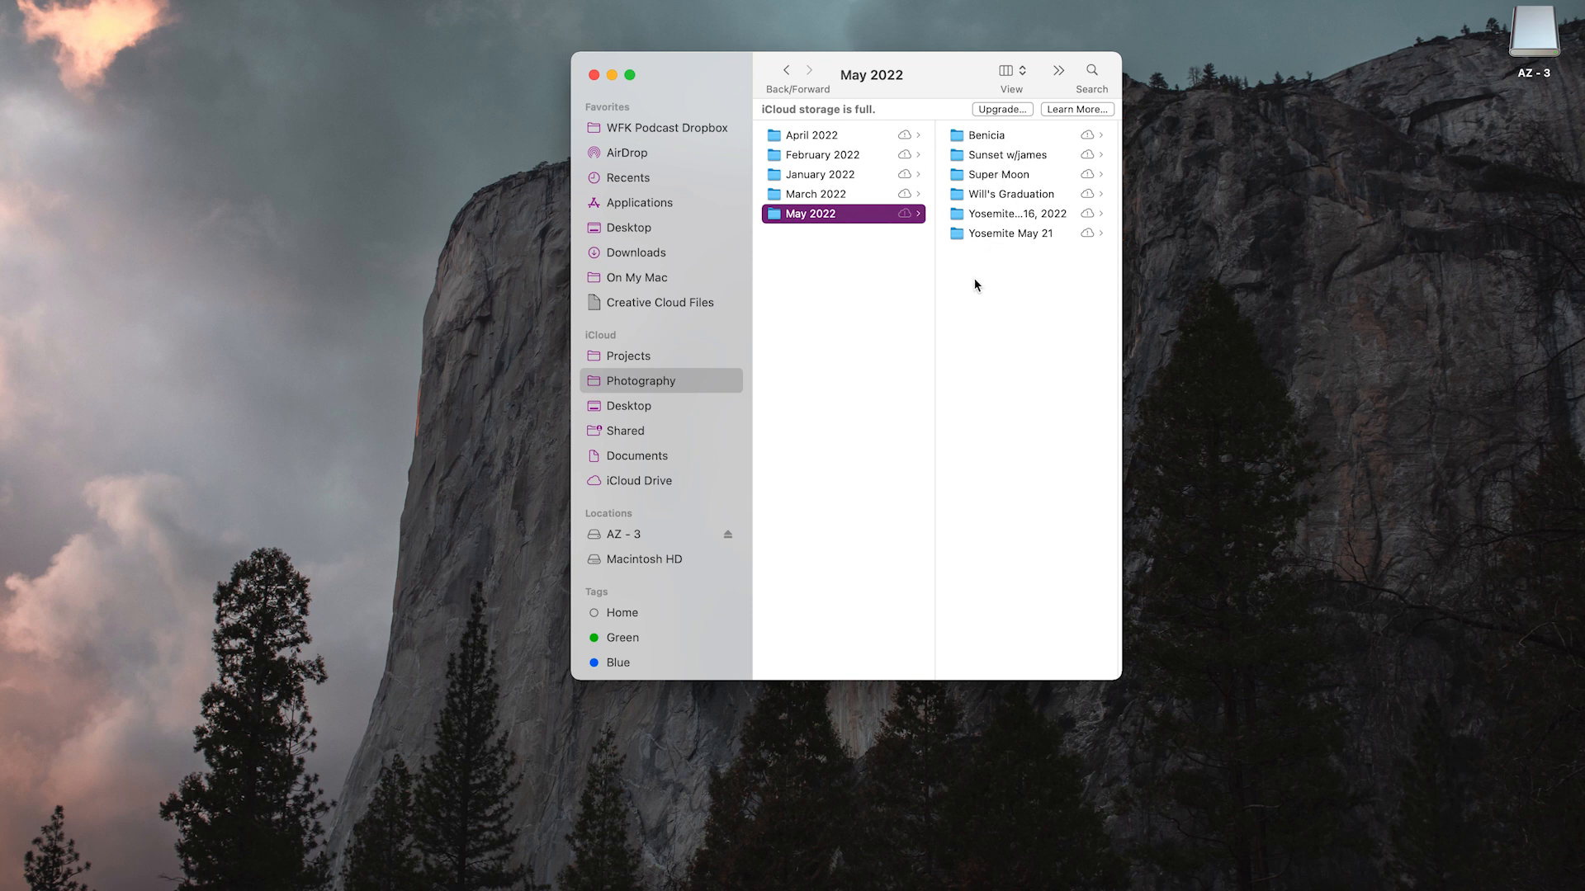
left_click(839, 193)
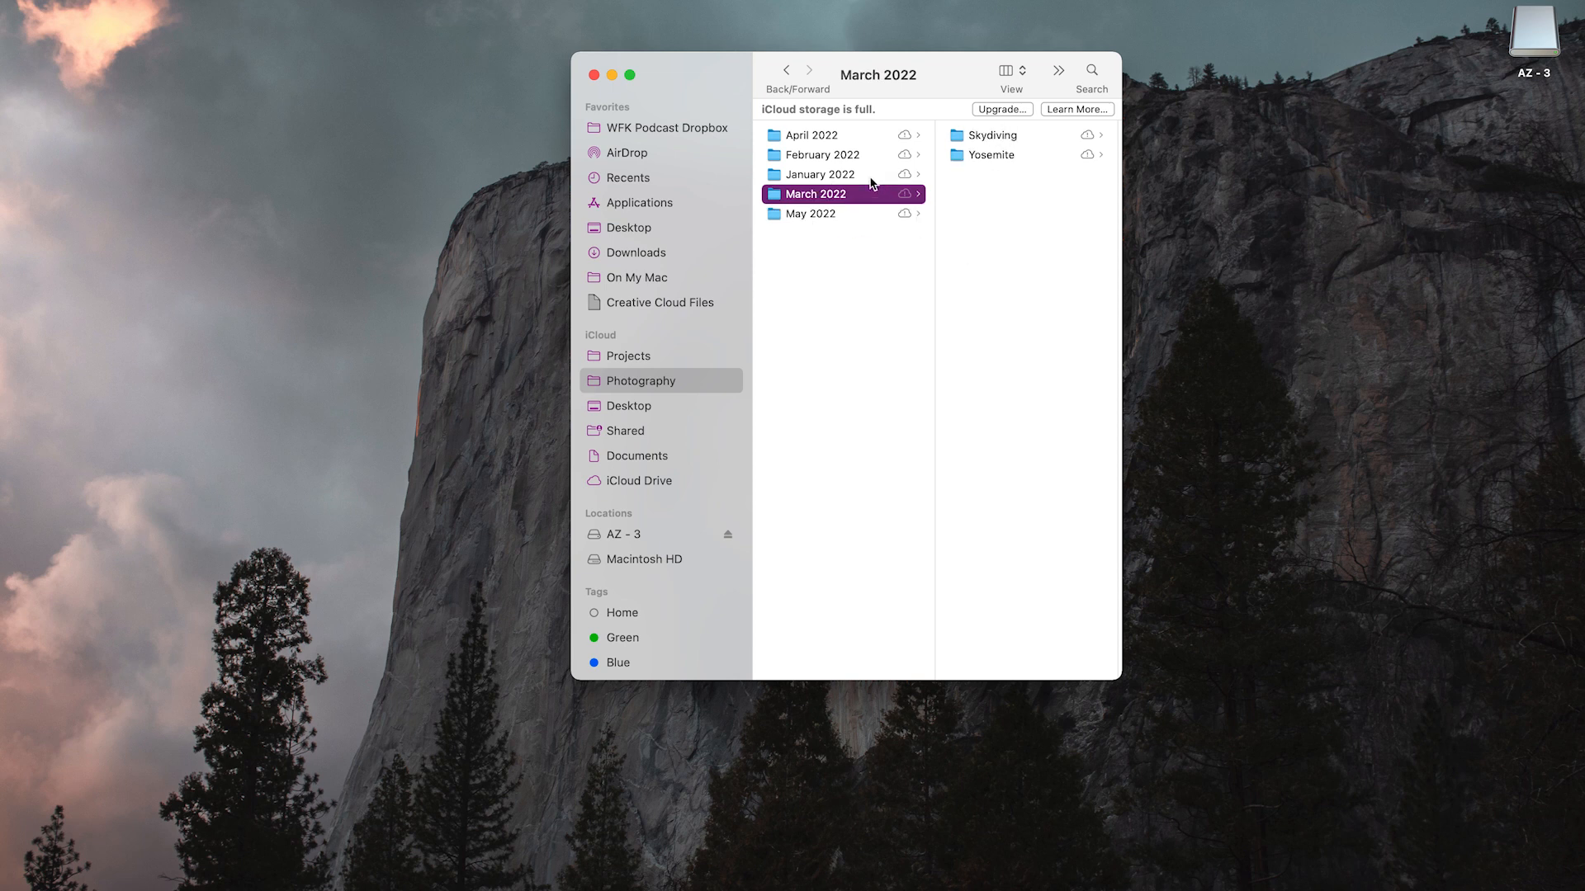
key("Down")
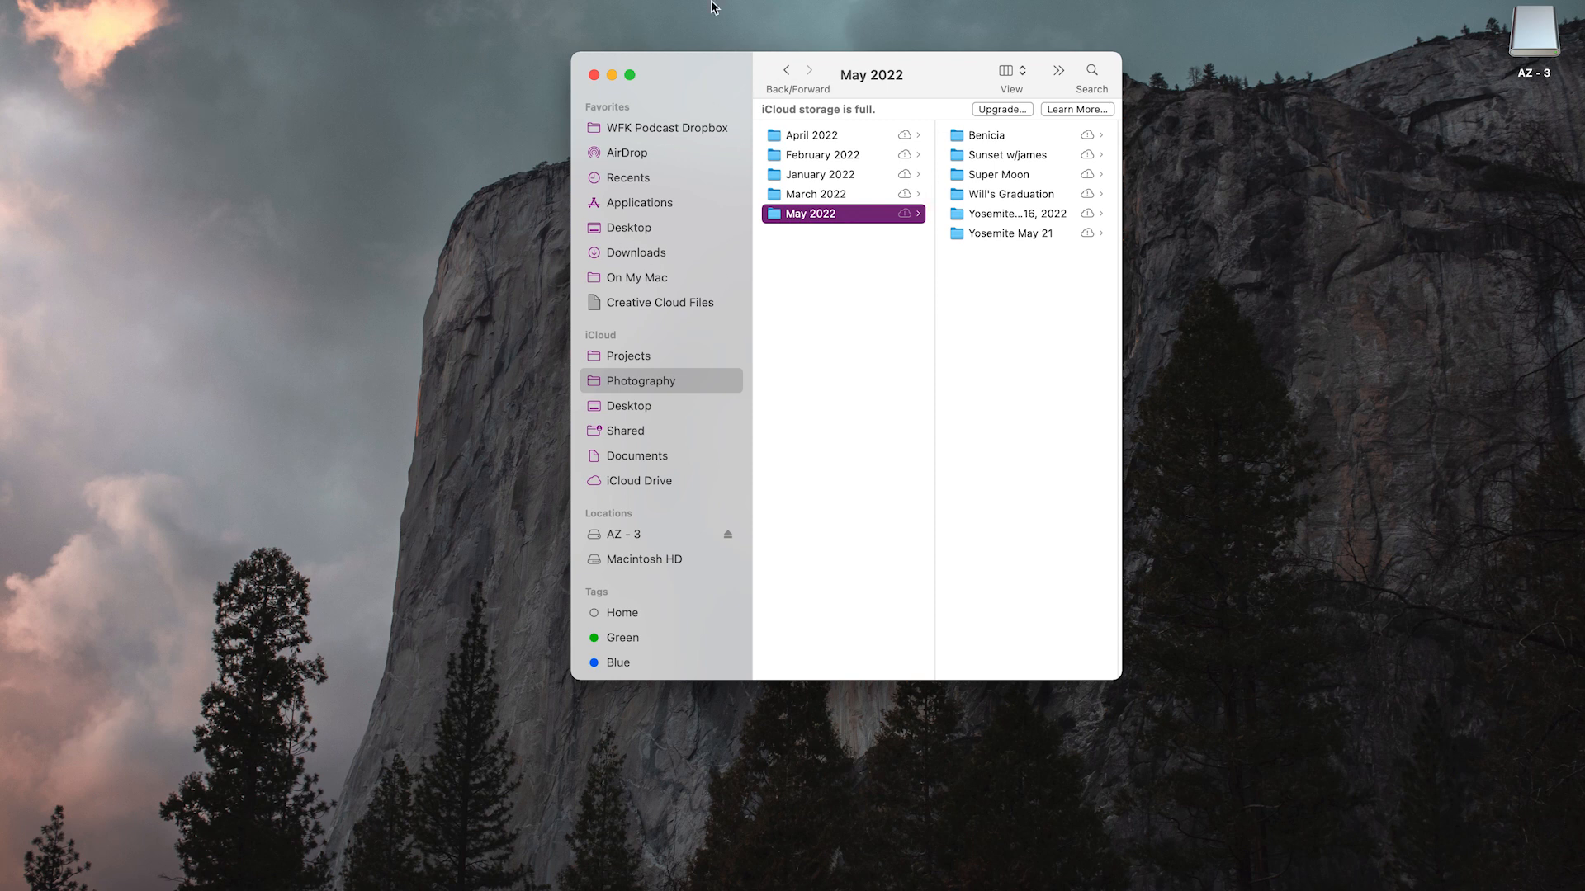
Open a second Finder window and place it beside the May 2022 window
left_click(443, 73)
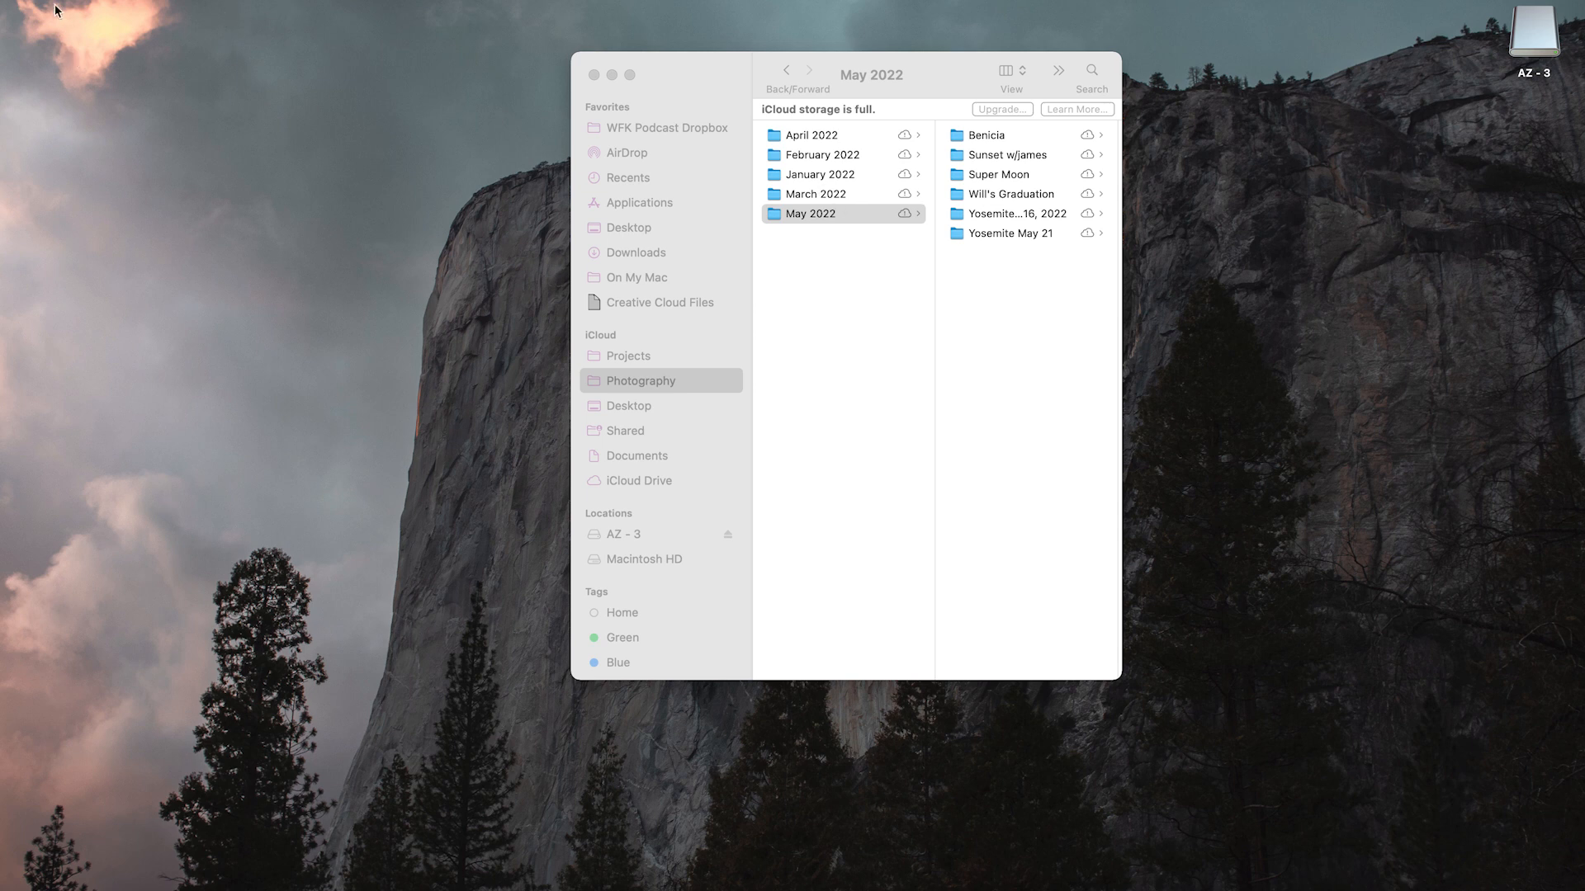
left_click(114, 1)
left_click(114, 12)
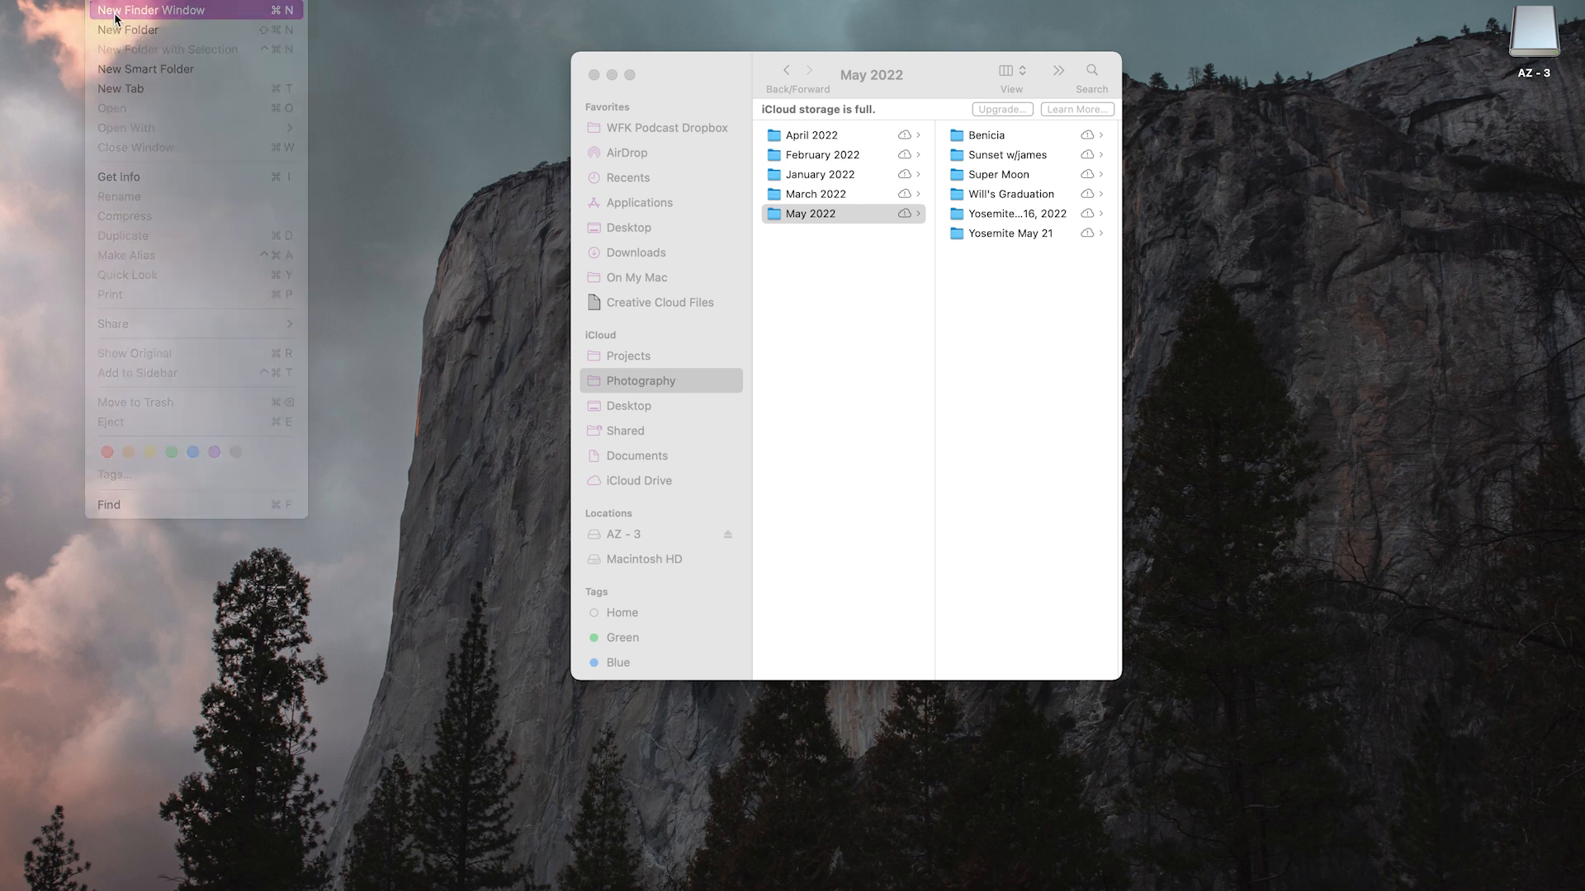
left_click_drag(949, 102, 466, 105)
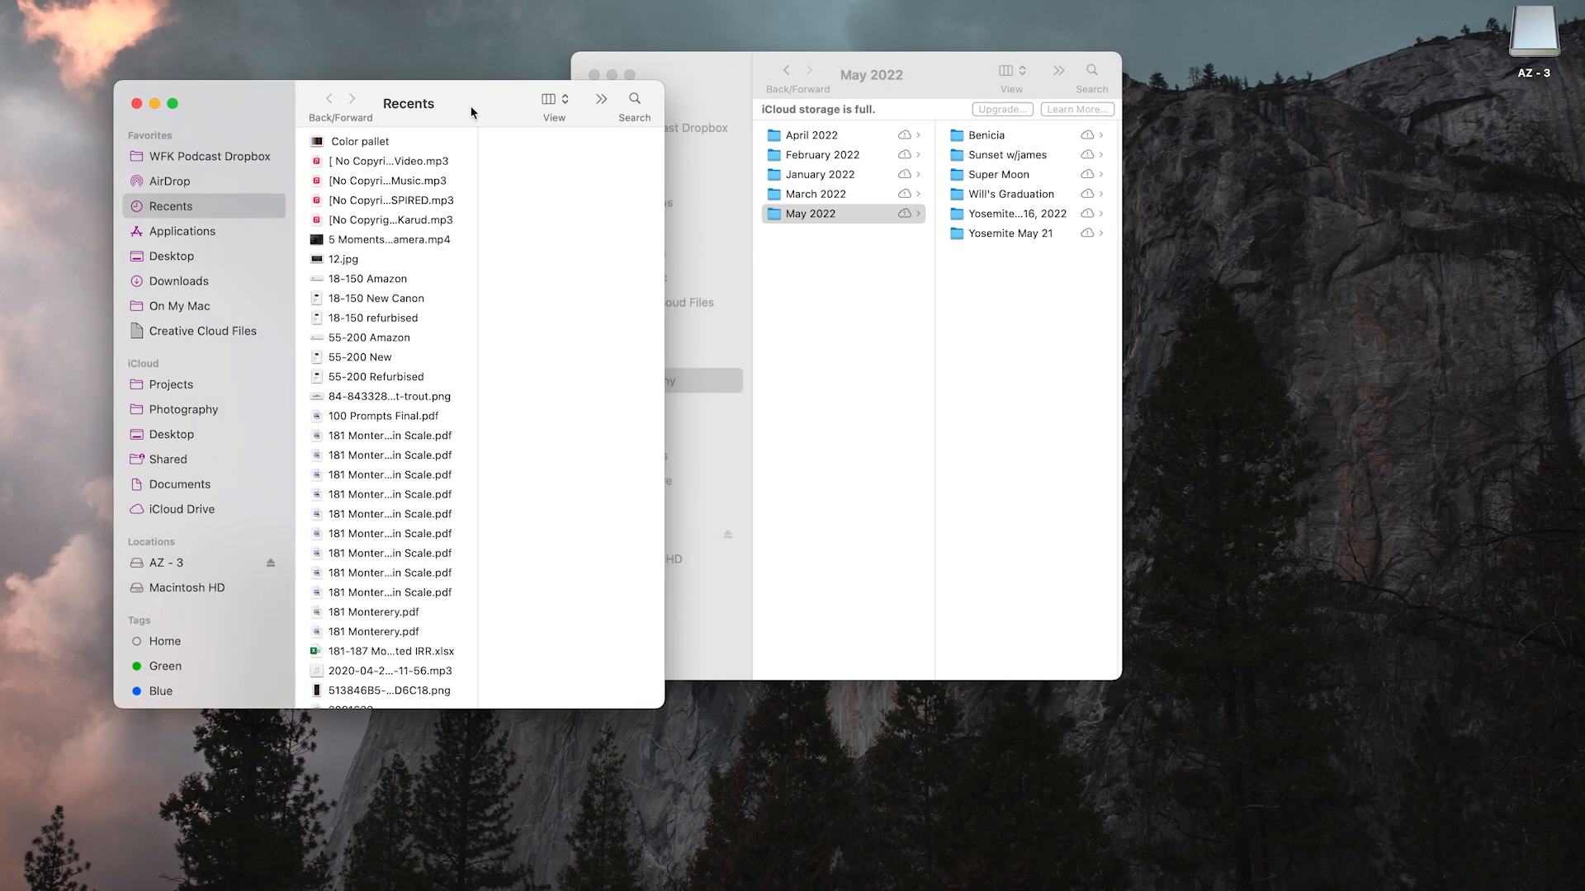
Open the 100CANON folder inside DCIM on the AZ - 3 card
left_click(166, 561)
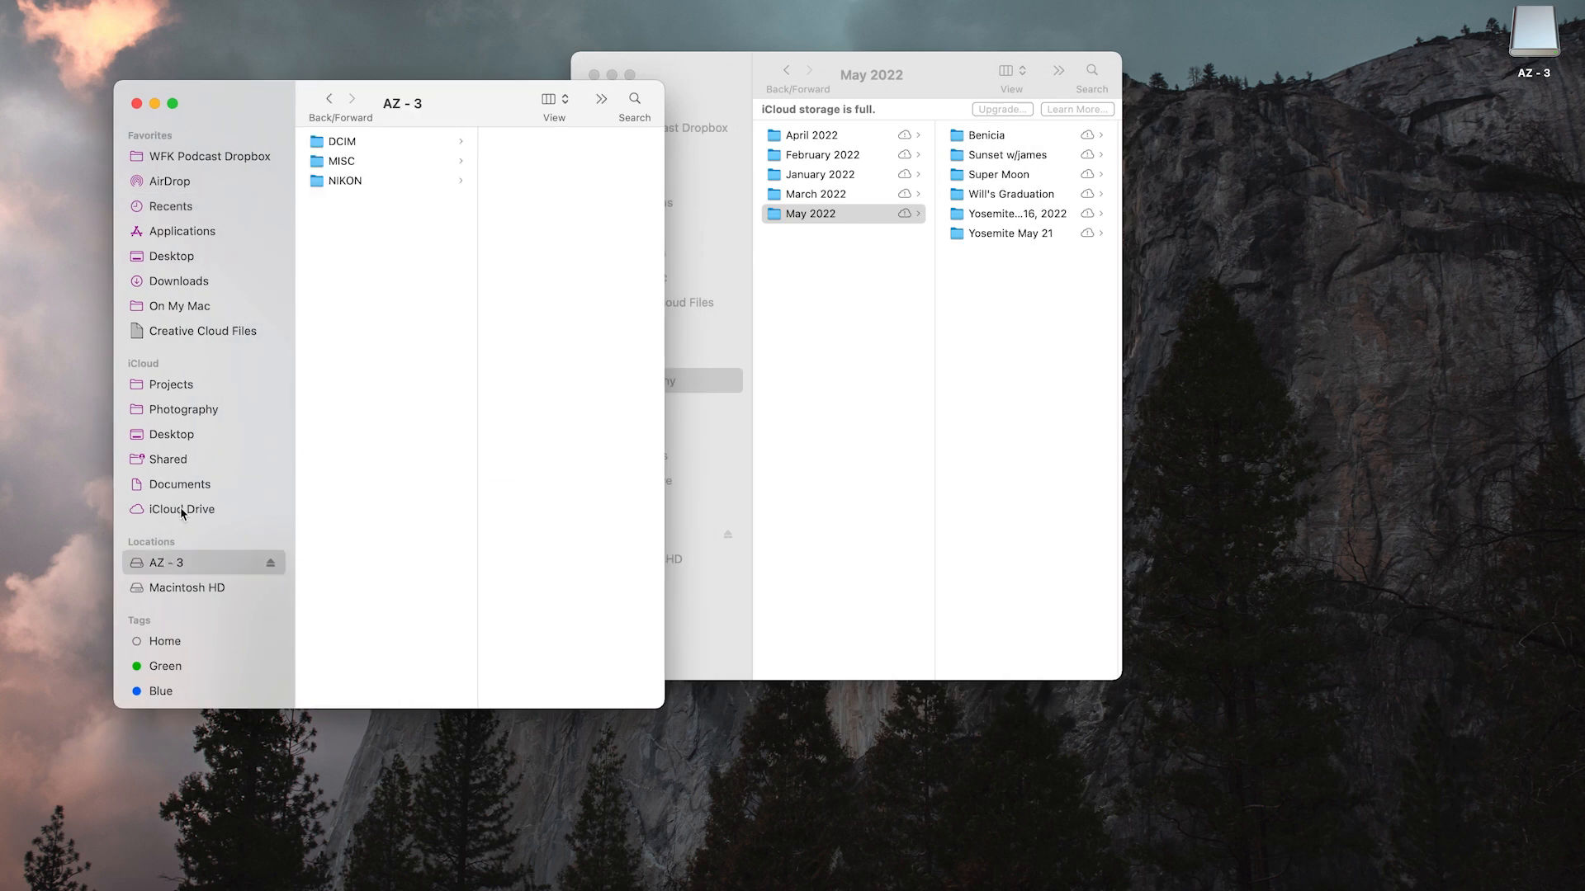
left_click(358, 149)
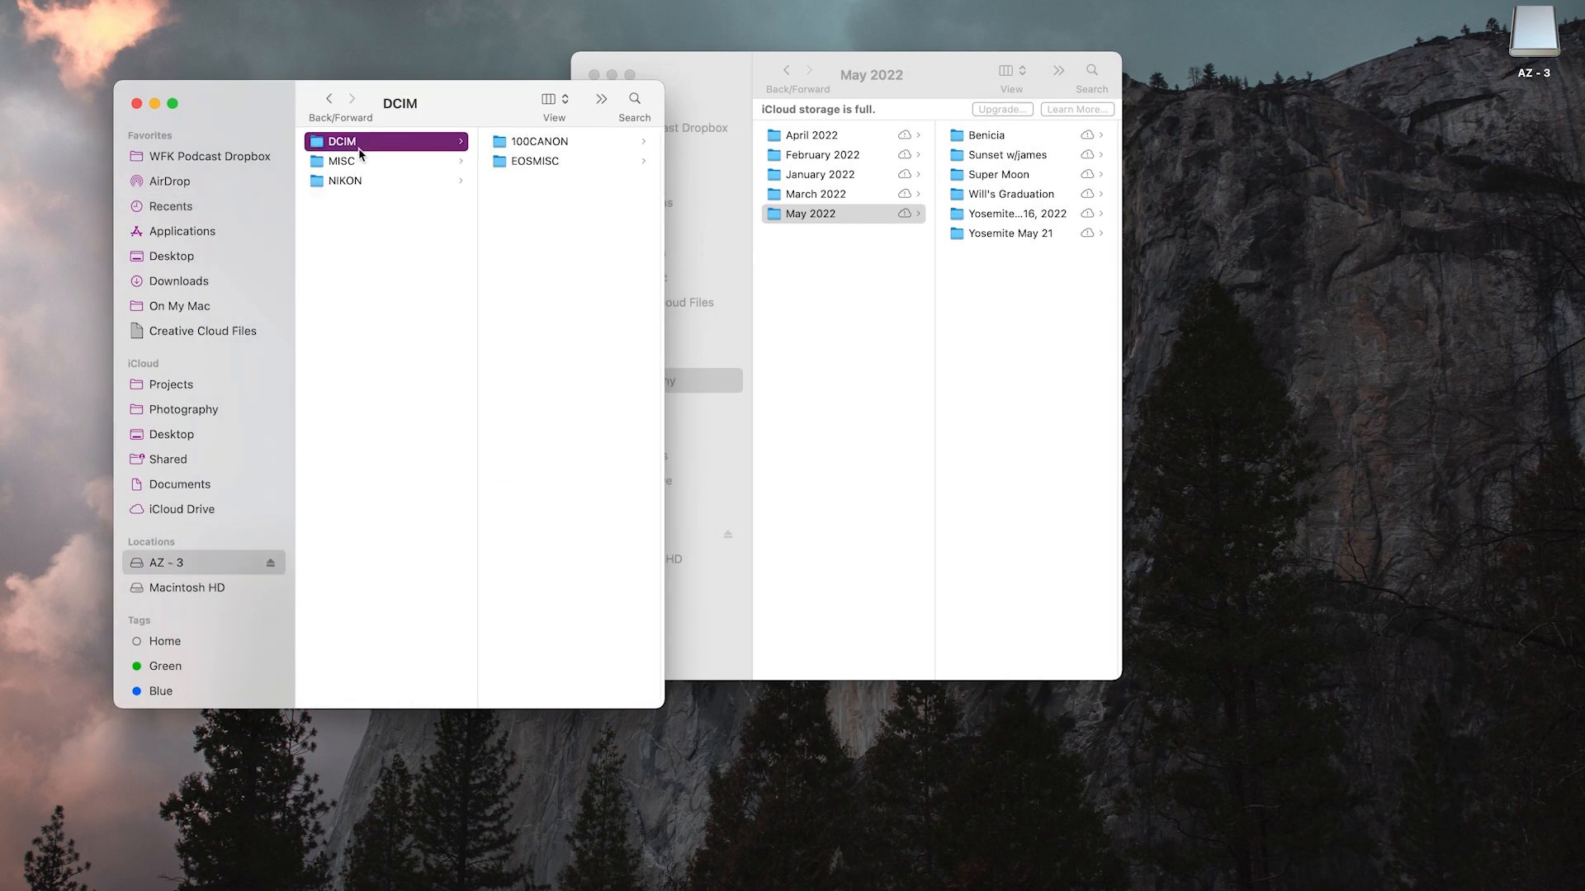
left_click(528, 145)
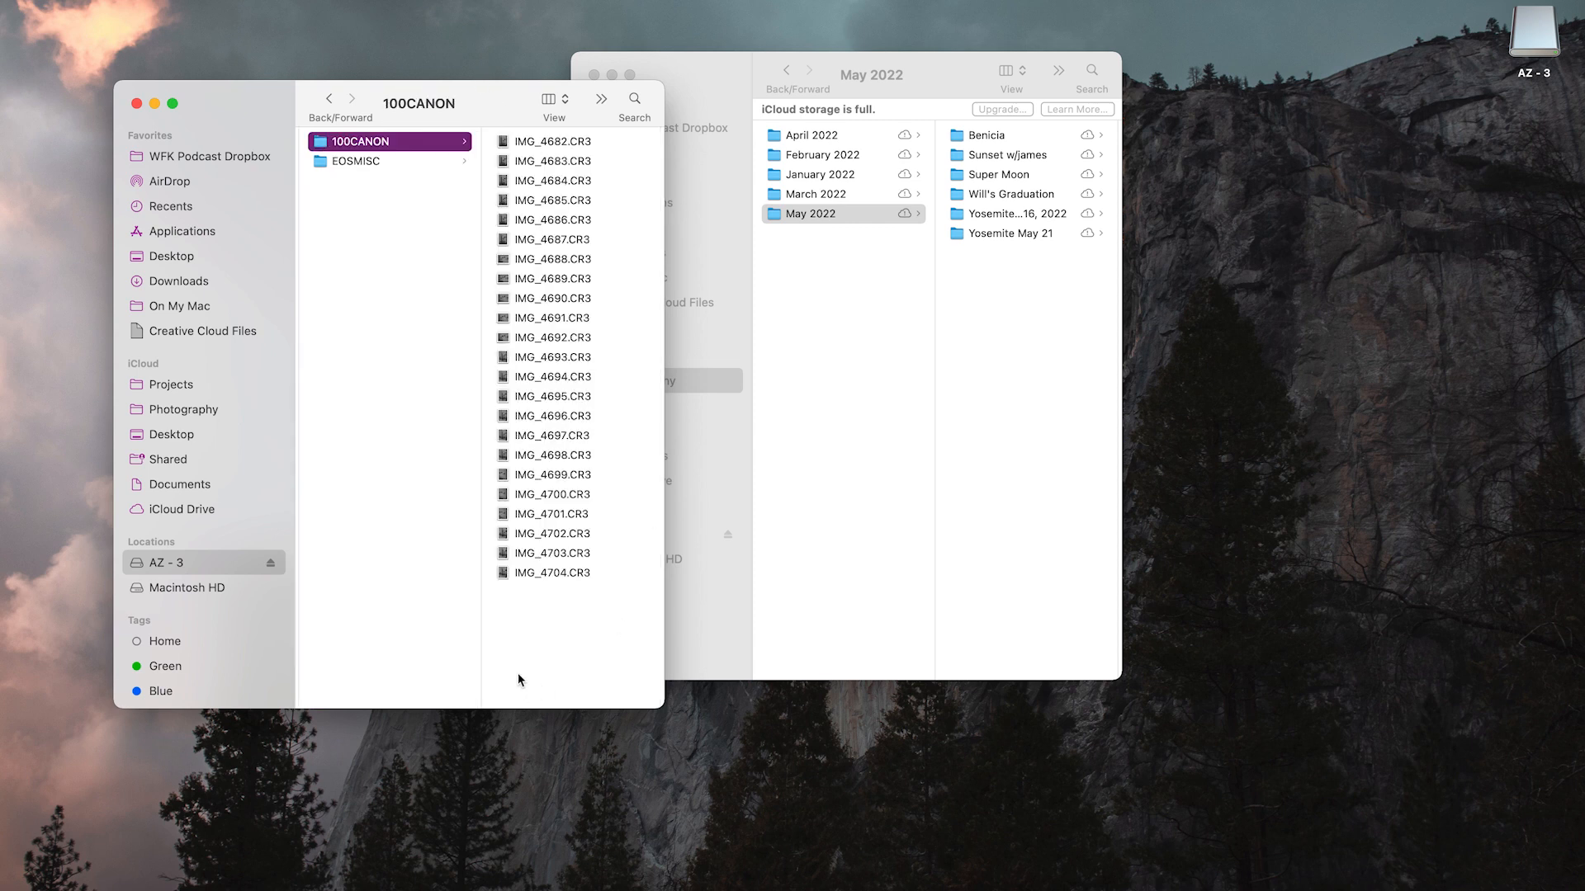
Create a new folder named Organization Video inside the May 2022 folder
left_click(1063, 339)
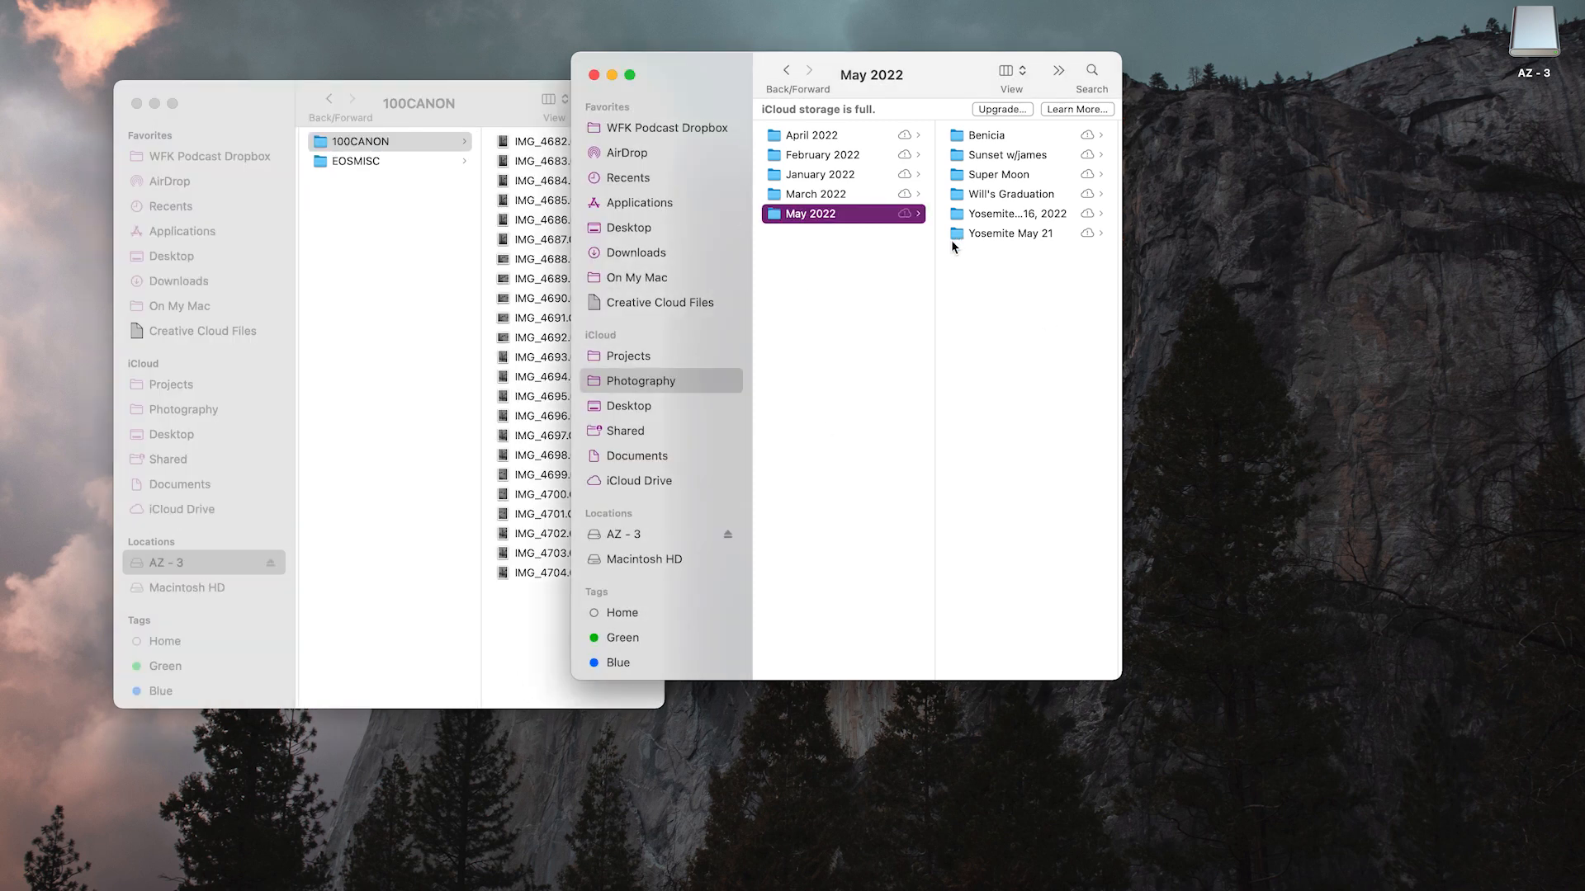
left_click(68, 1)
left_click(130, 41)
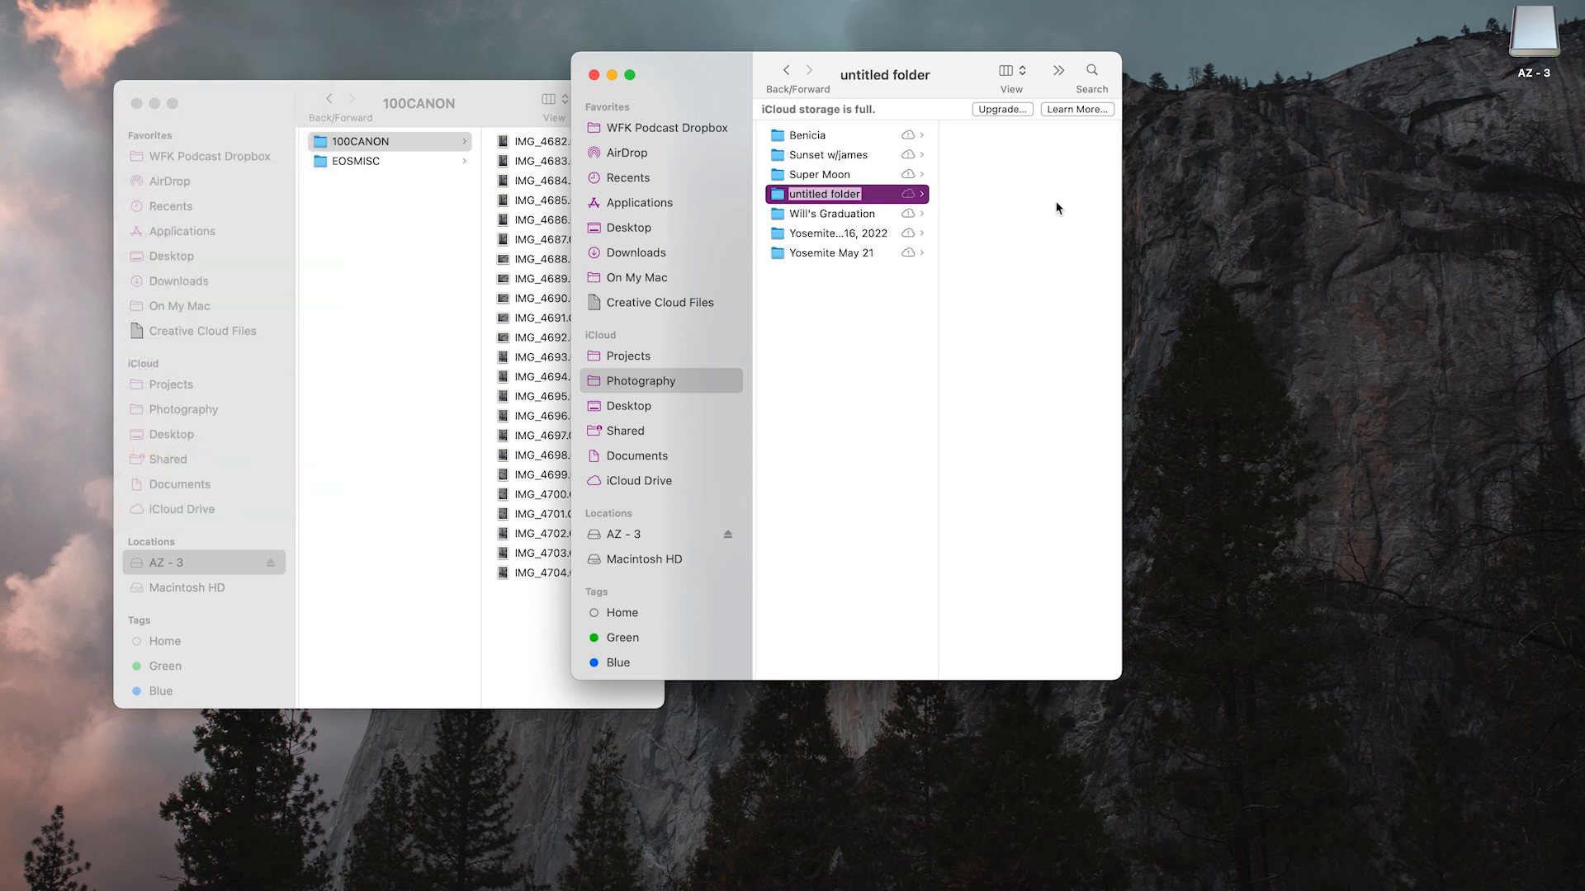
type("Organization Video")
key("Return")
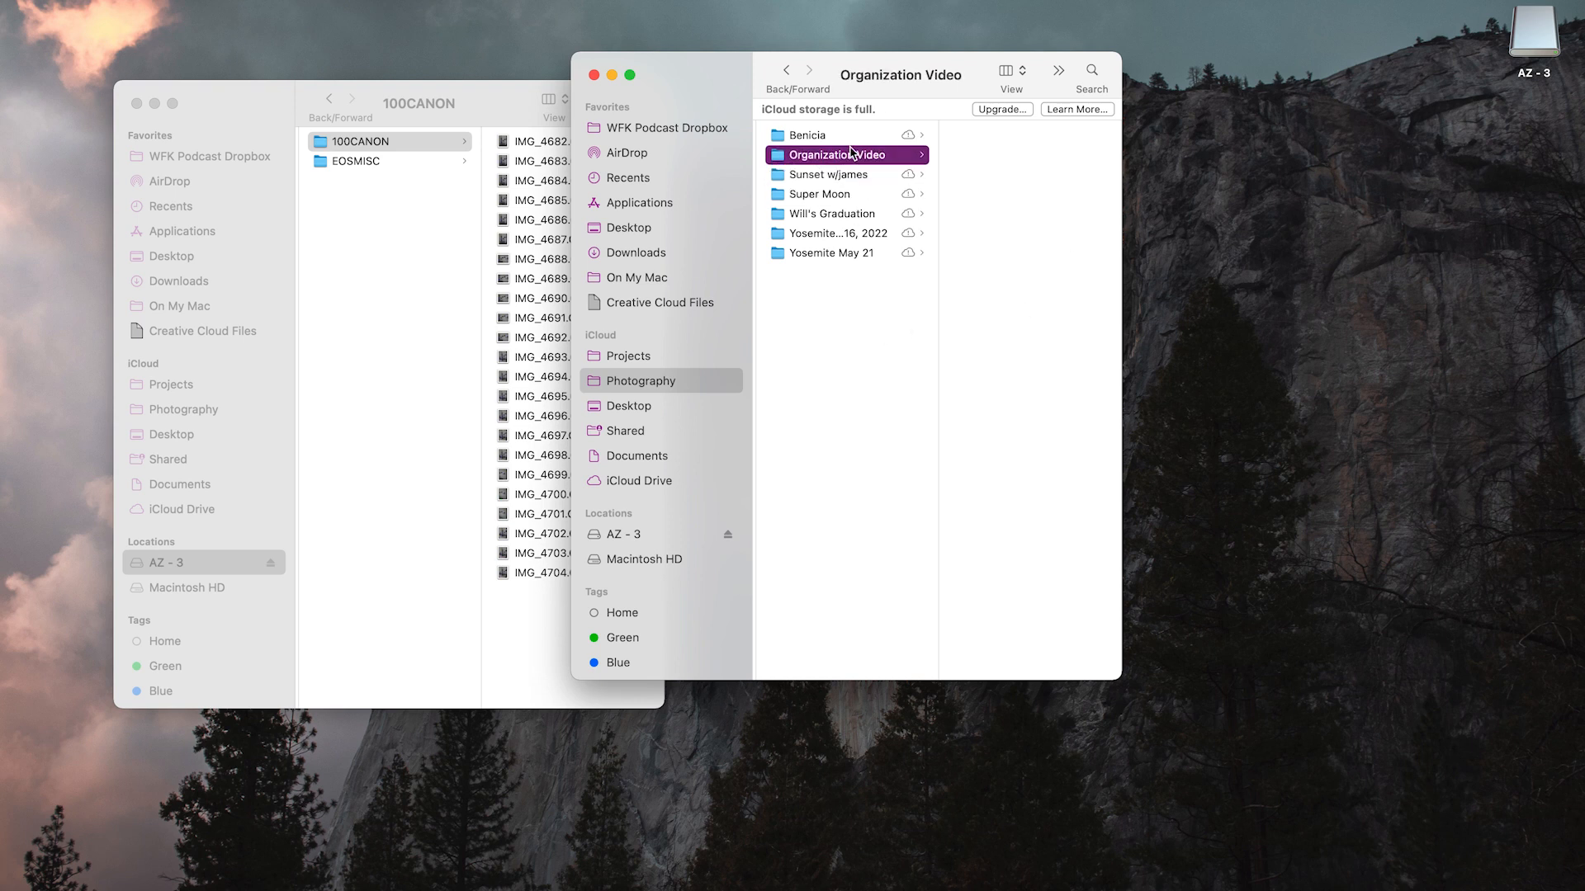
Copy all CR3 photos from the card's 100CANON folder into the Organization Video folder
left_click(548, 619)
left_click_drag(576, 637, 599, 114)
left_click_drag(324, 258, 1026, 243)
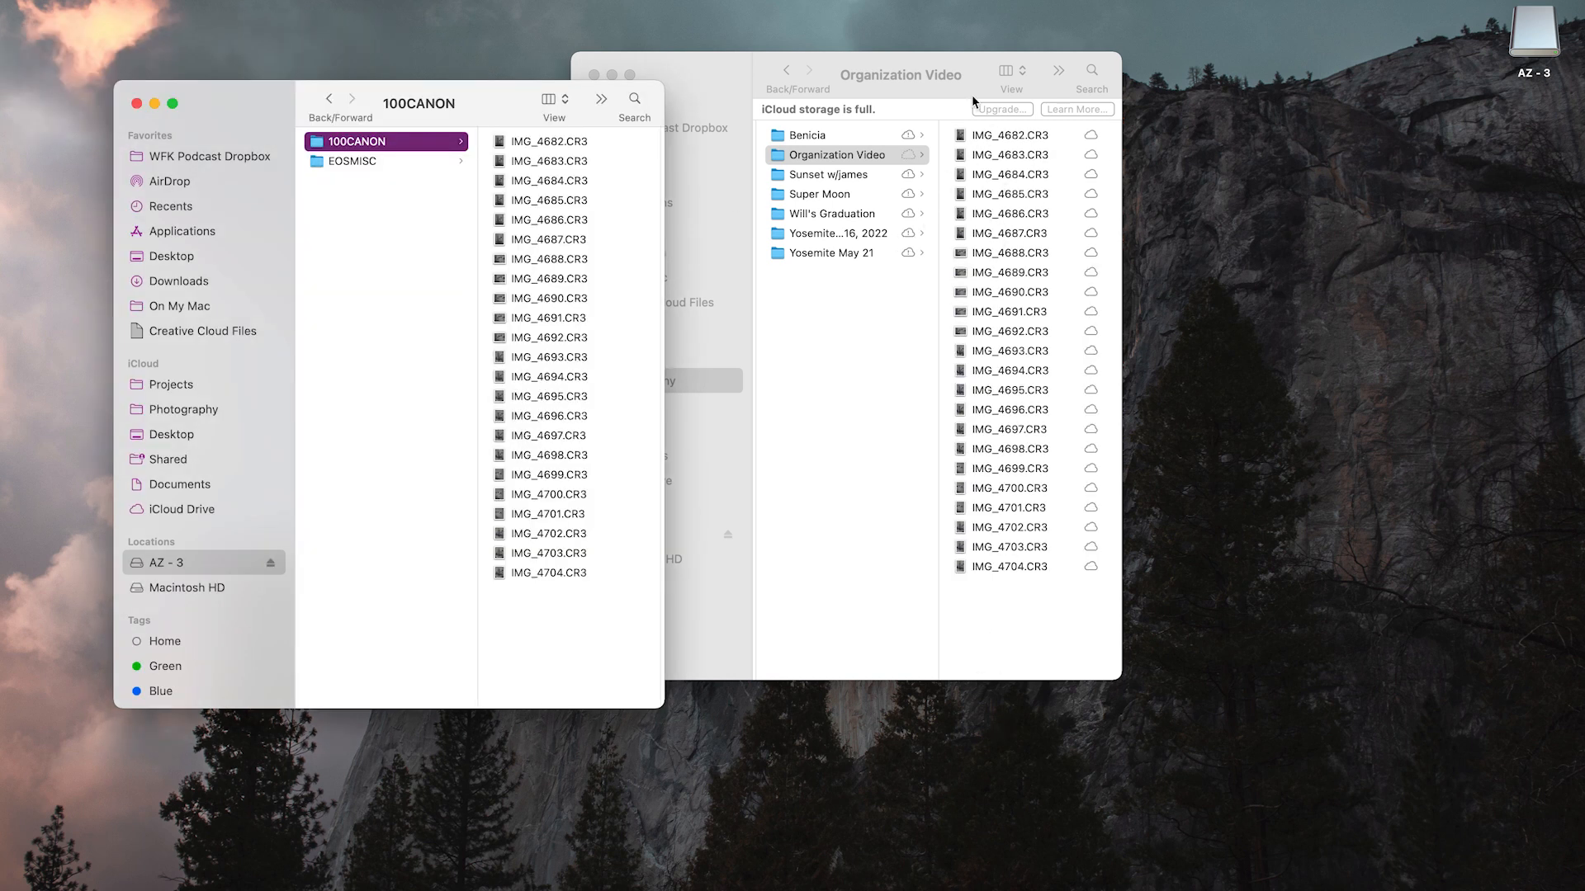
left_click_drag(542, 616, 551, 129)
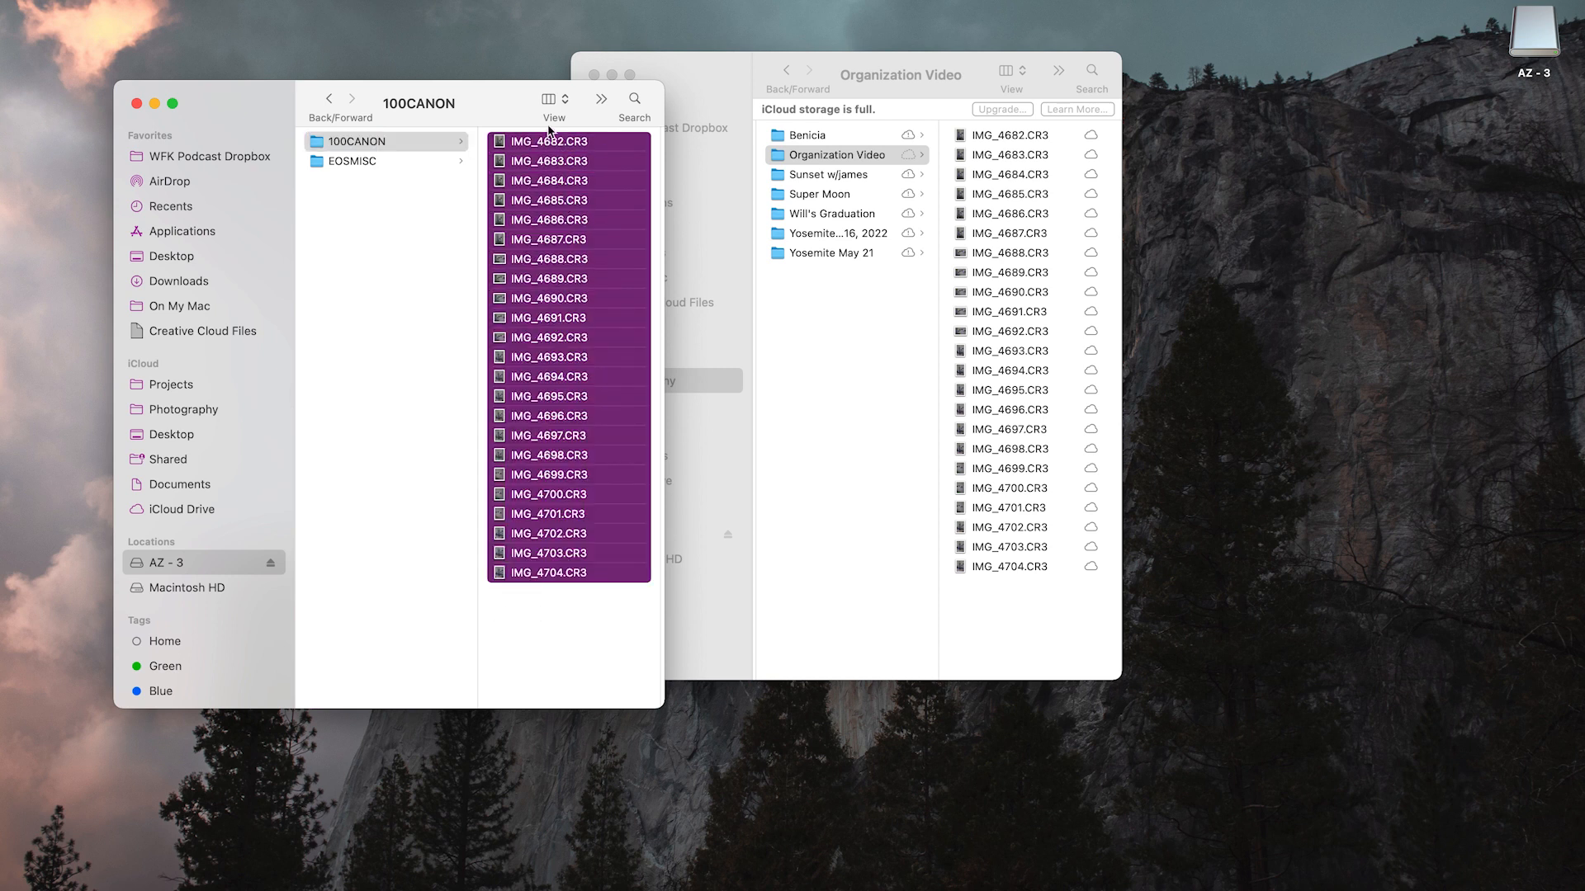
scroll(362, 219, "left", 3)
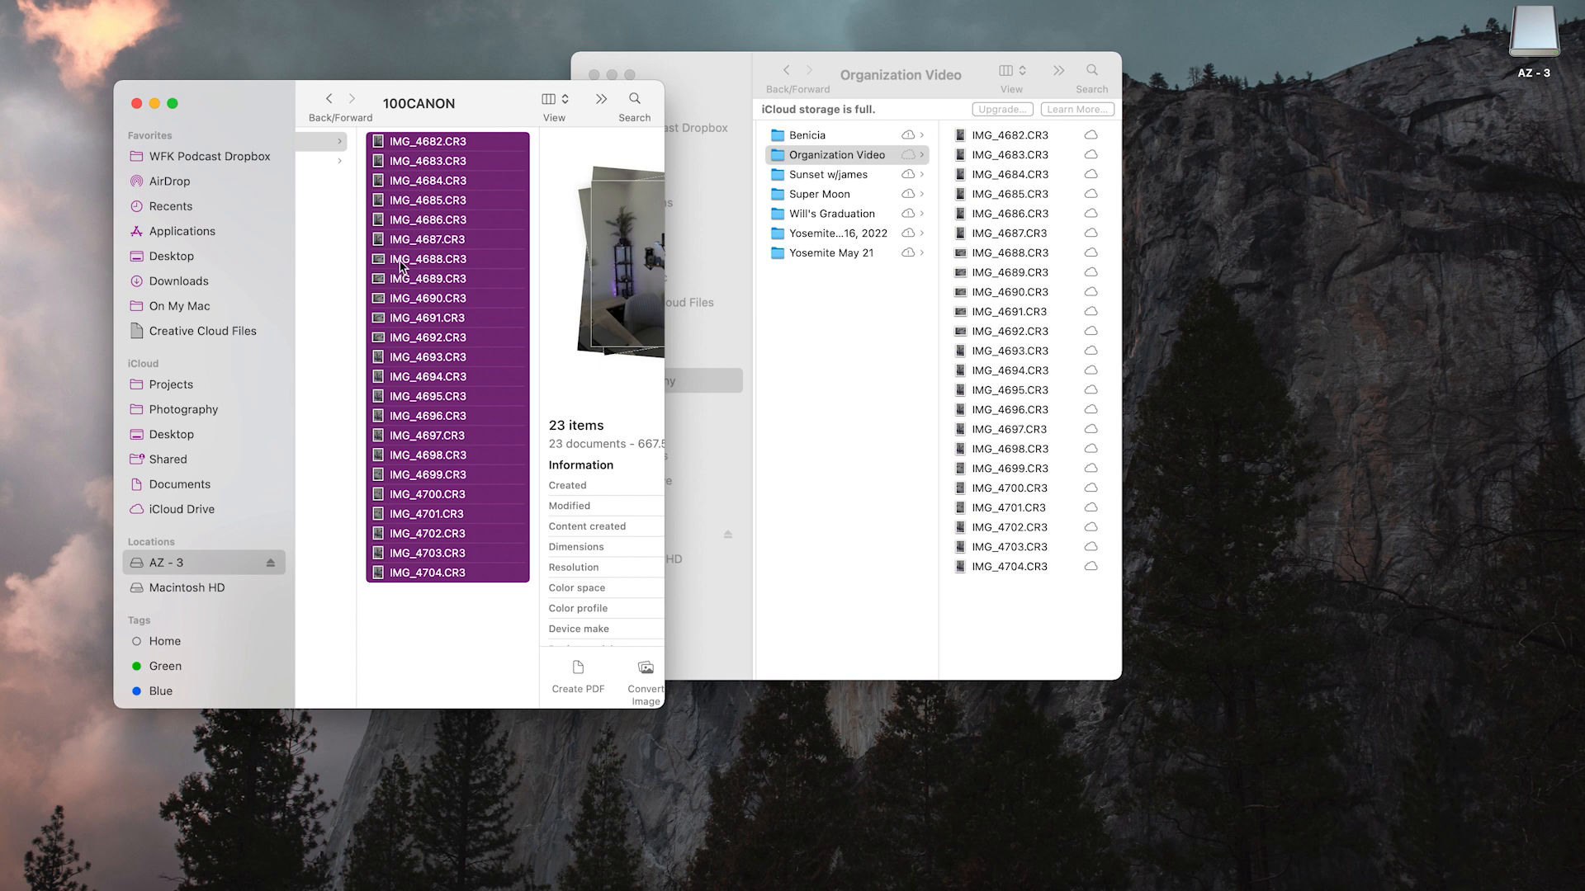
left_click(379, 597)
Eject the AZ - 3 card and return the Photography window to the May 2022 folder
left_click(271, 565)
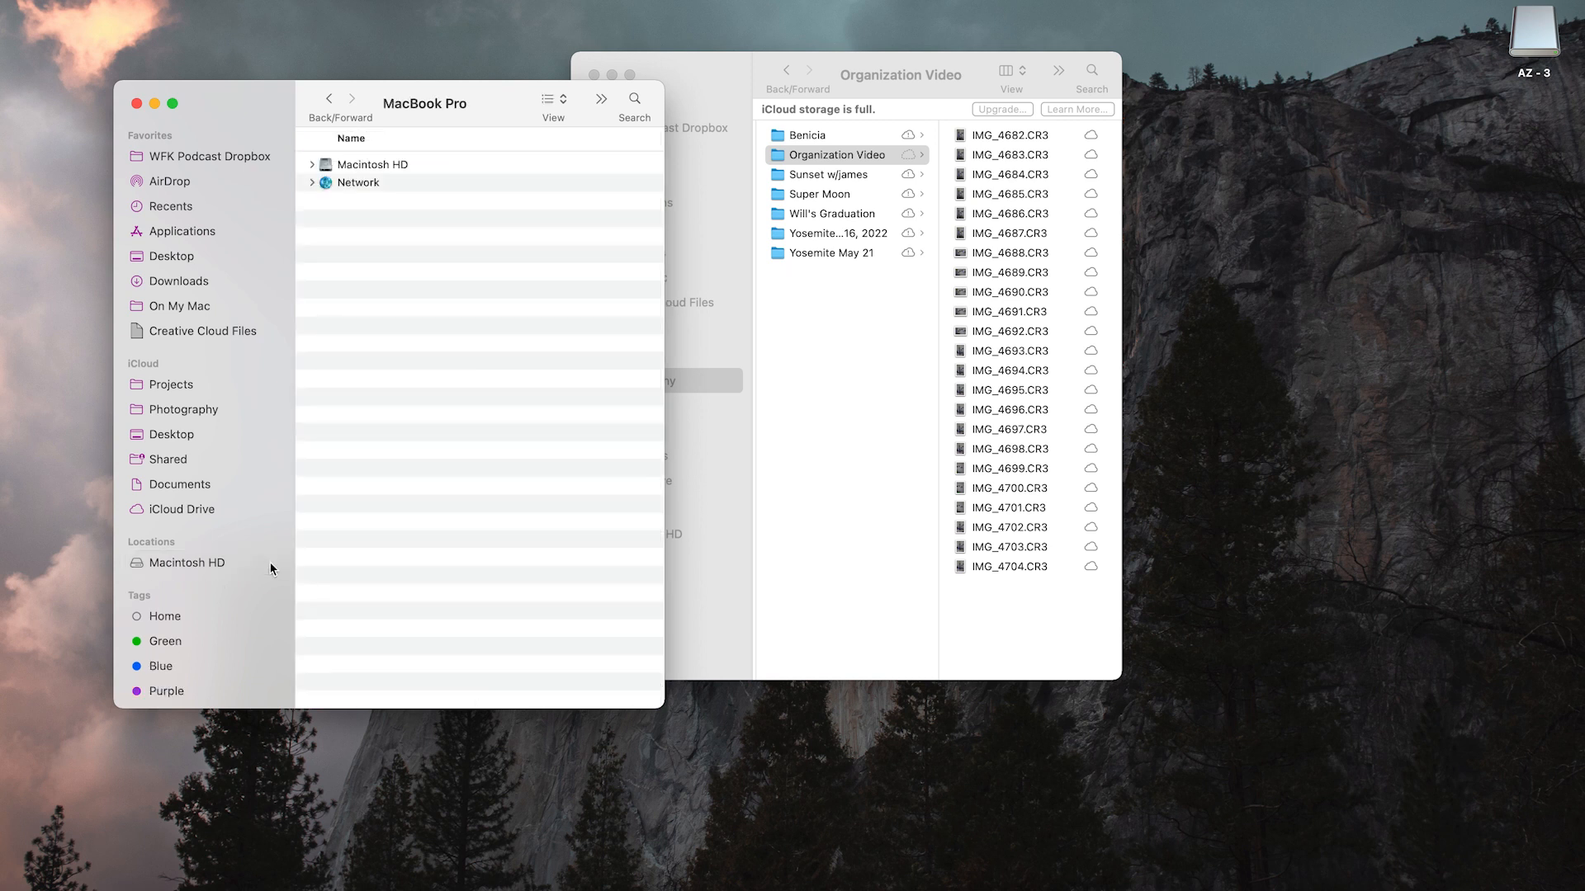
left_click(812, 463)
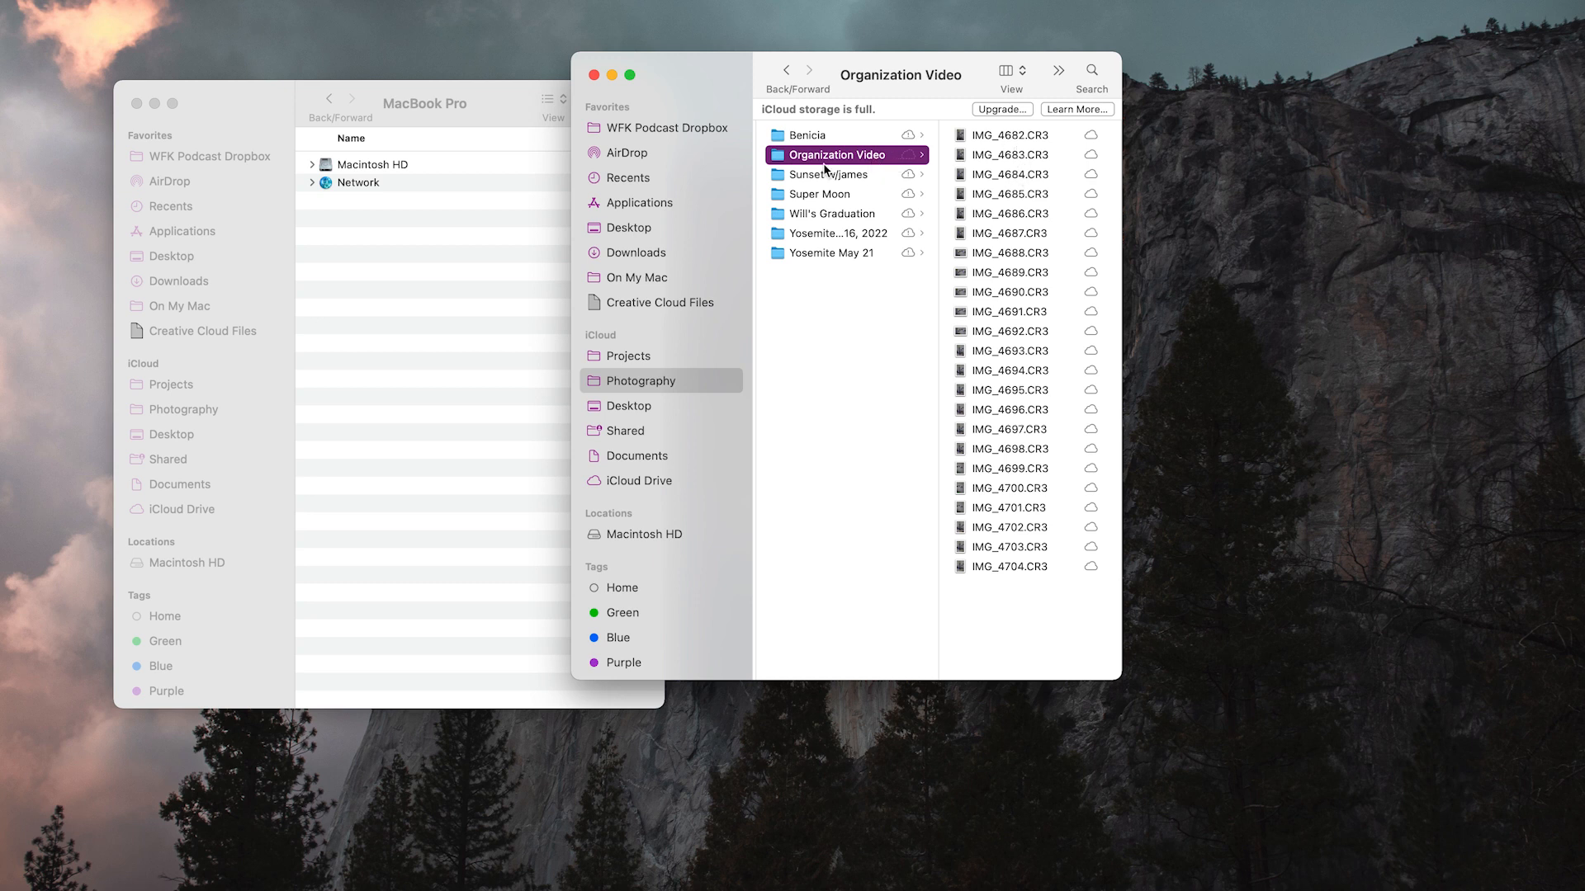
left_click(786, 71)
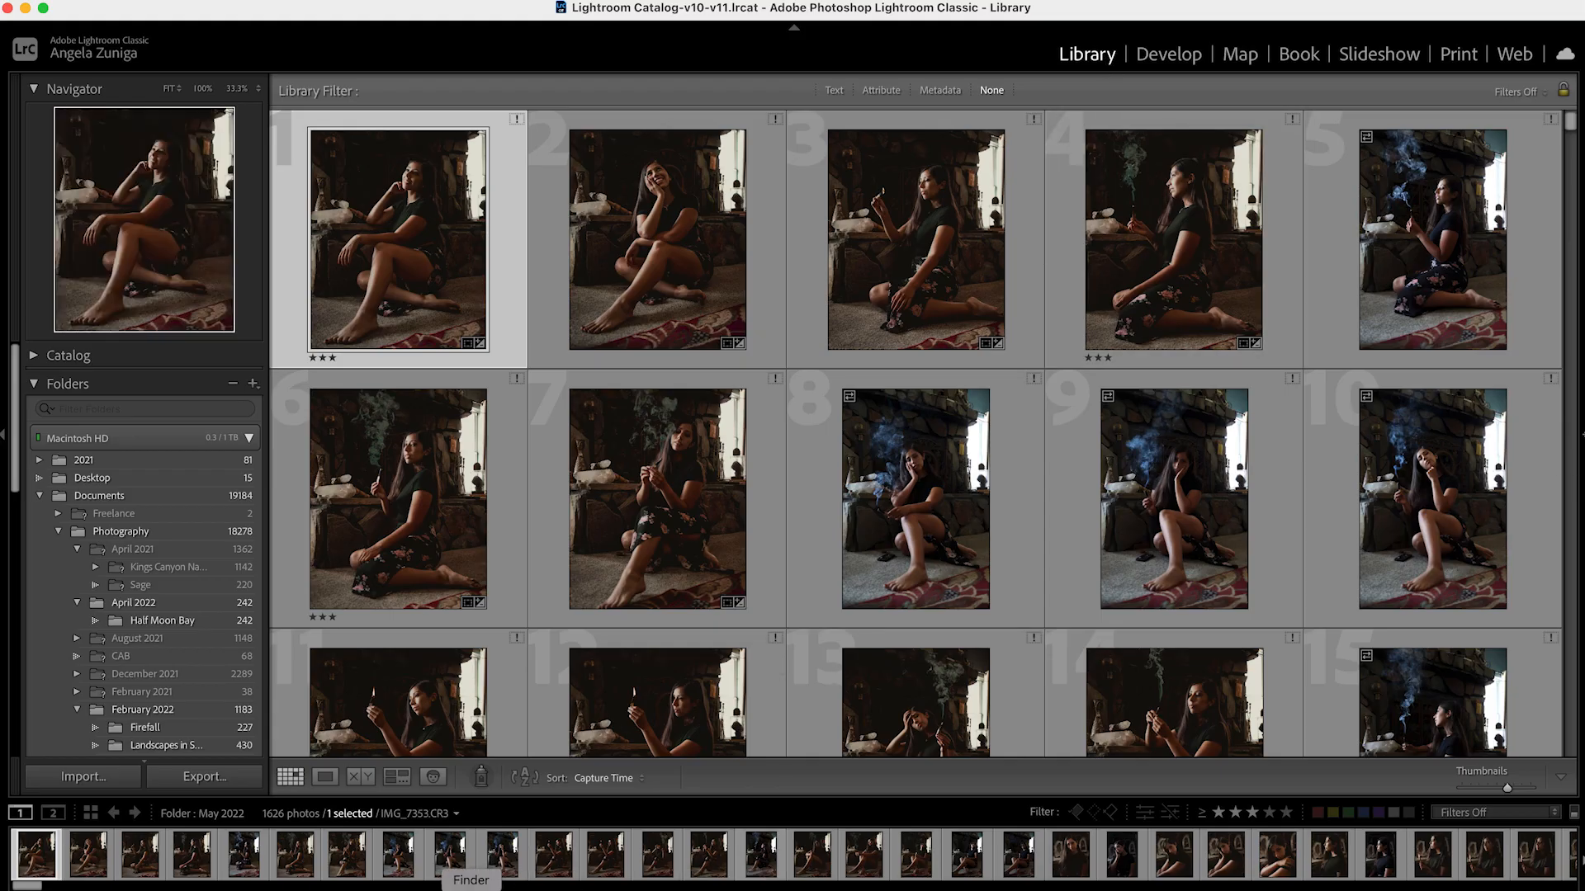
Import the Organization Video folder from Finder into the Lightroom Classic catalog, adding its photos without moving them
left_click(471, 889)
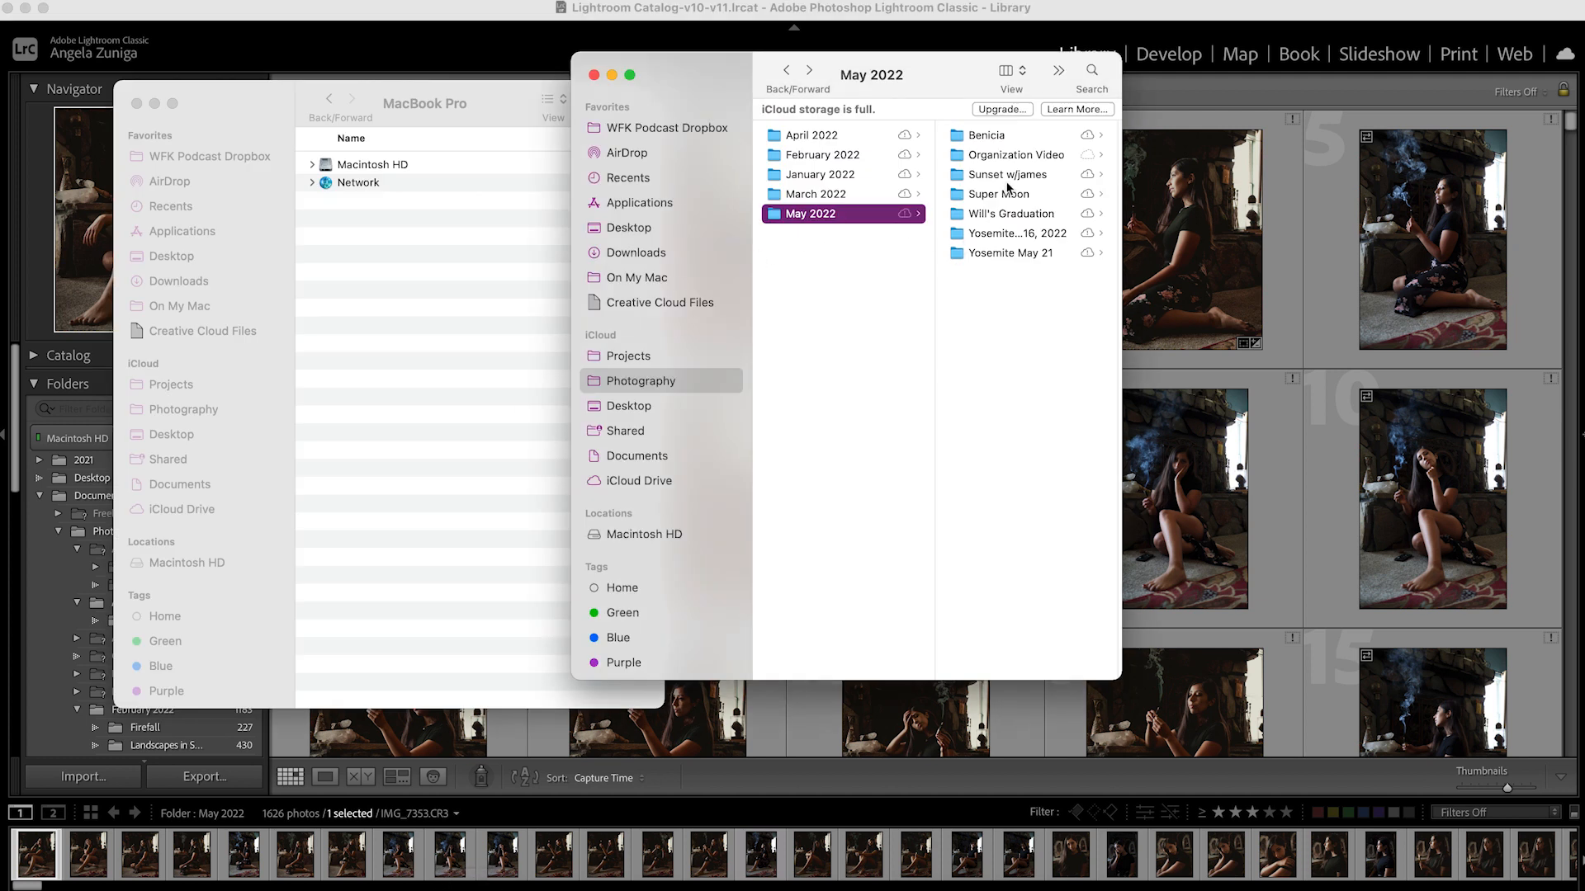
left_click_drag(1004, 162, 1350, 201)
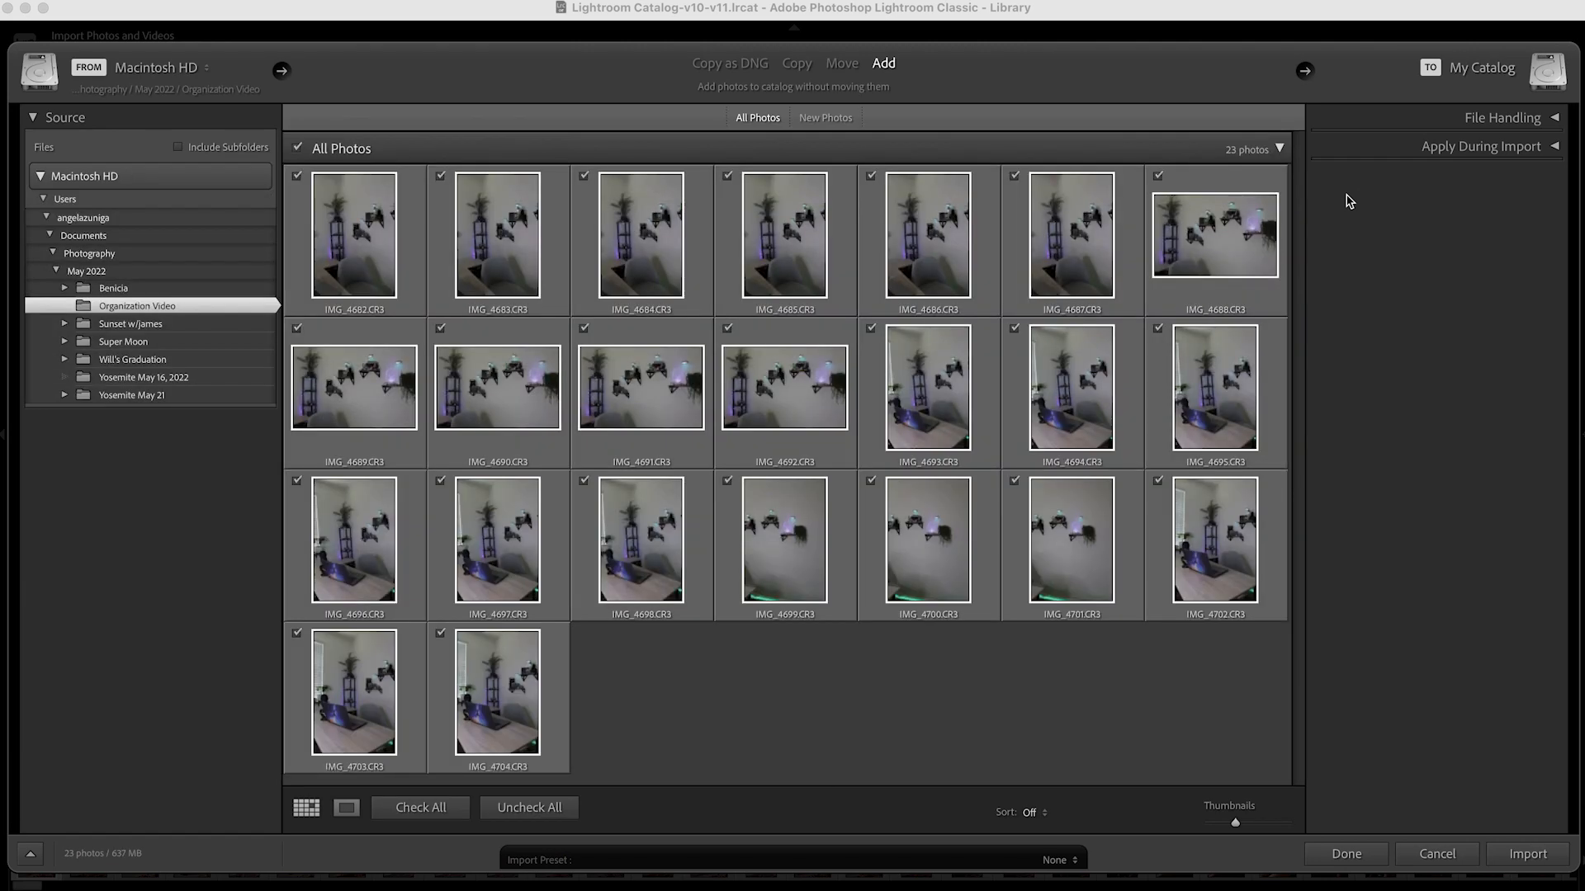
left_click(1518, 860)
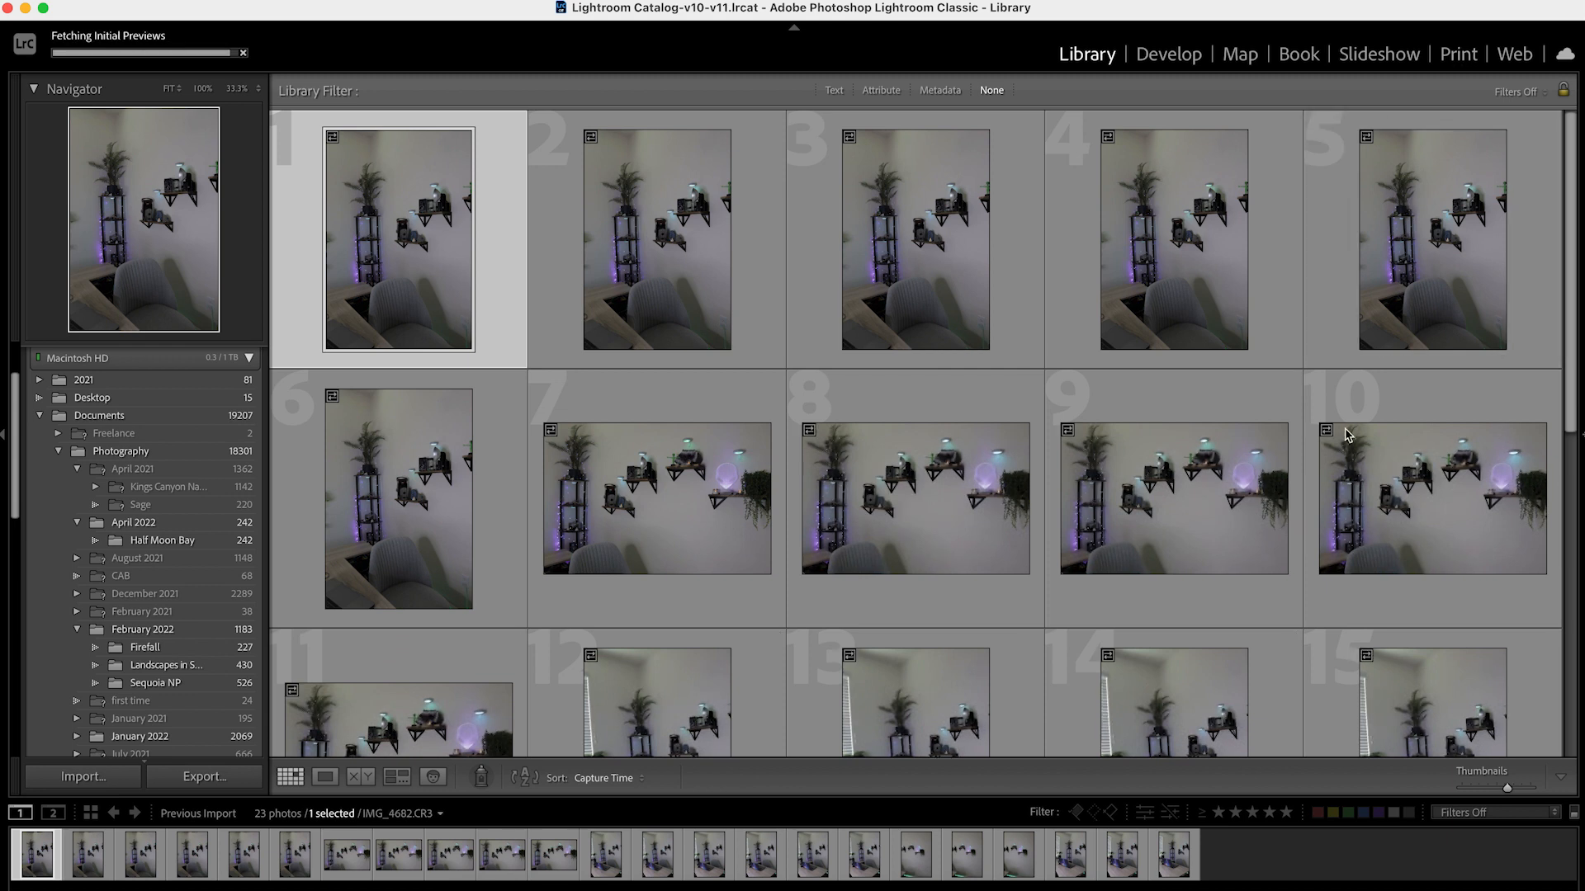
Review the imported photos in the Develop module and rate the landscape shelf photo IMG_4688.CR3 three stars
left_click(1166, 55)
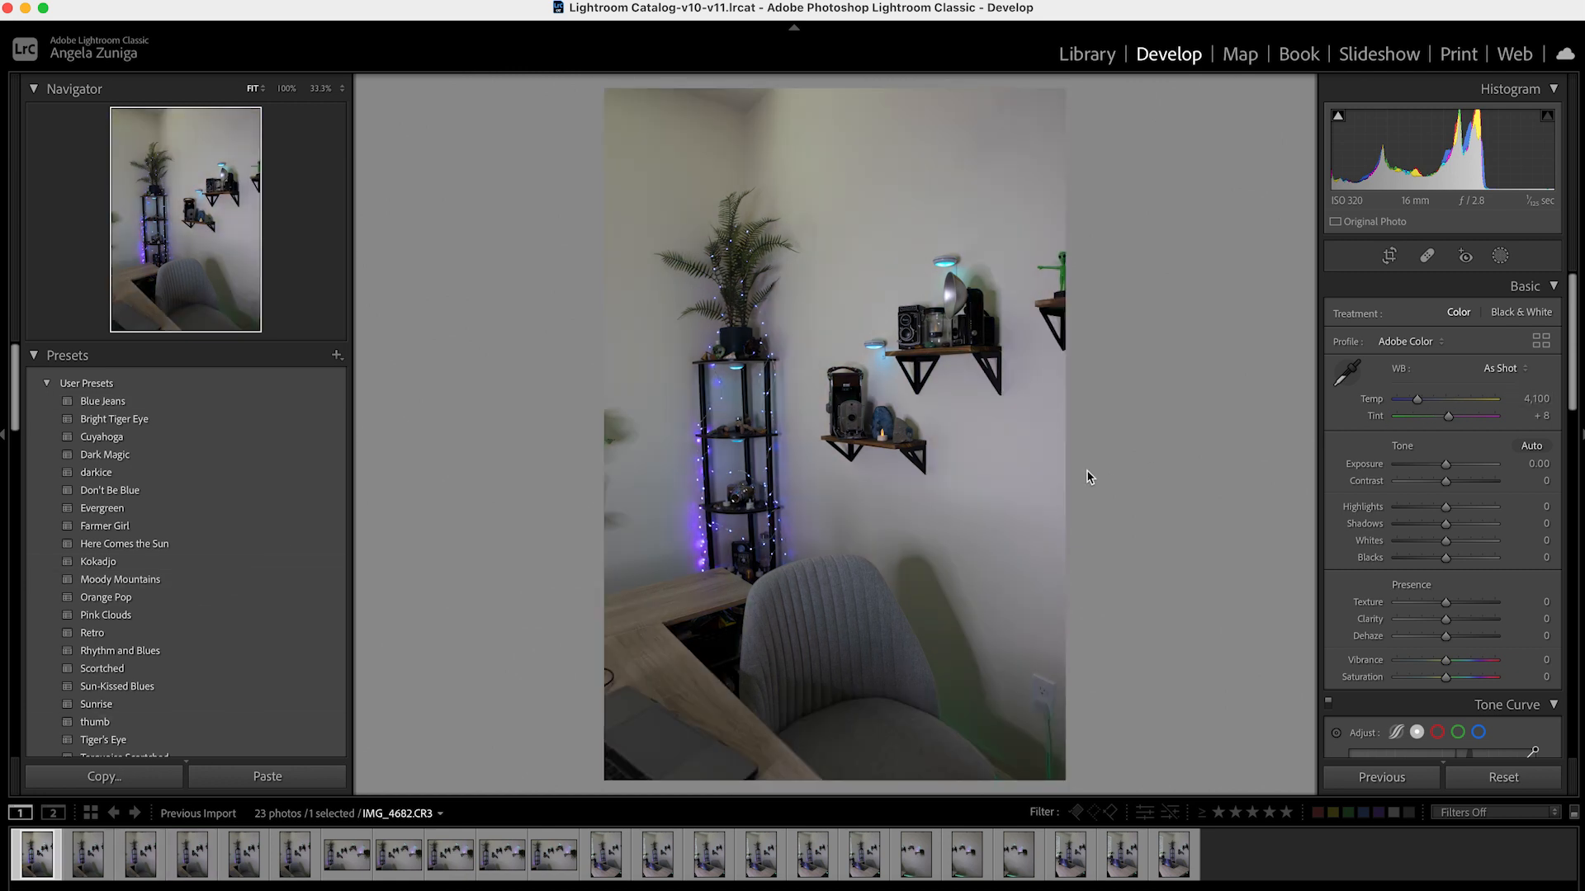
key("Right")
key("Right")
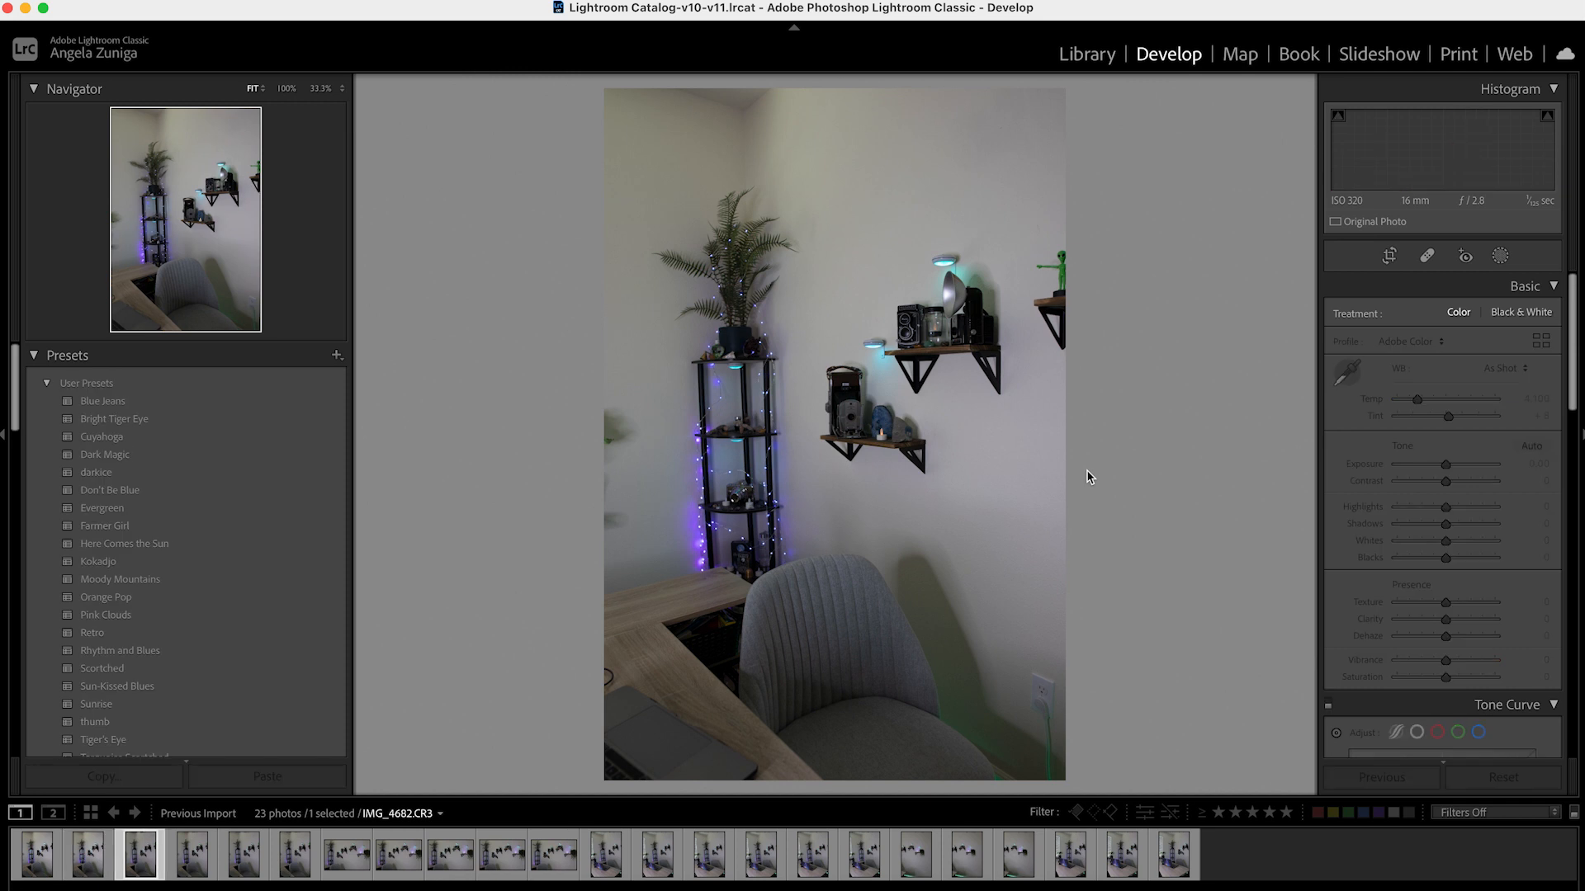
key("Right")
key("Right")
key("Right")
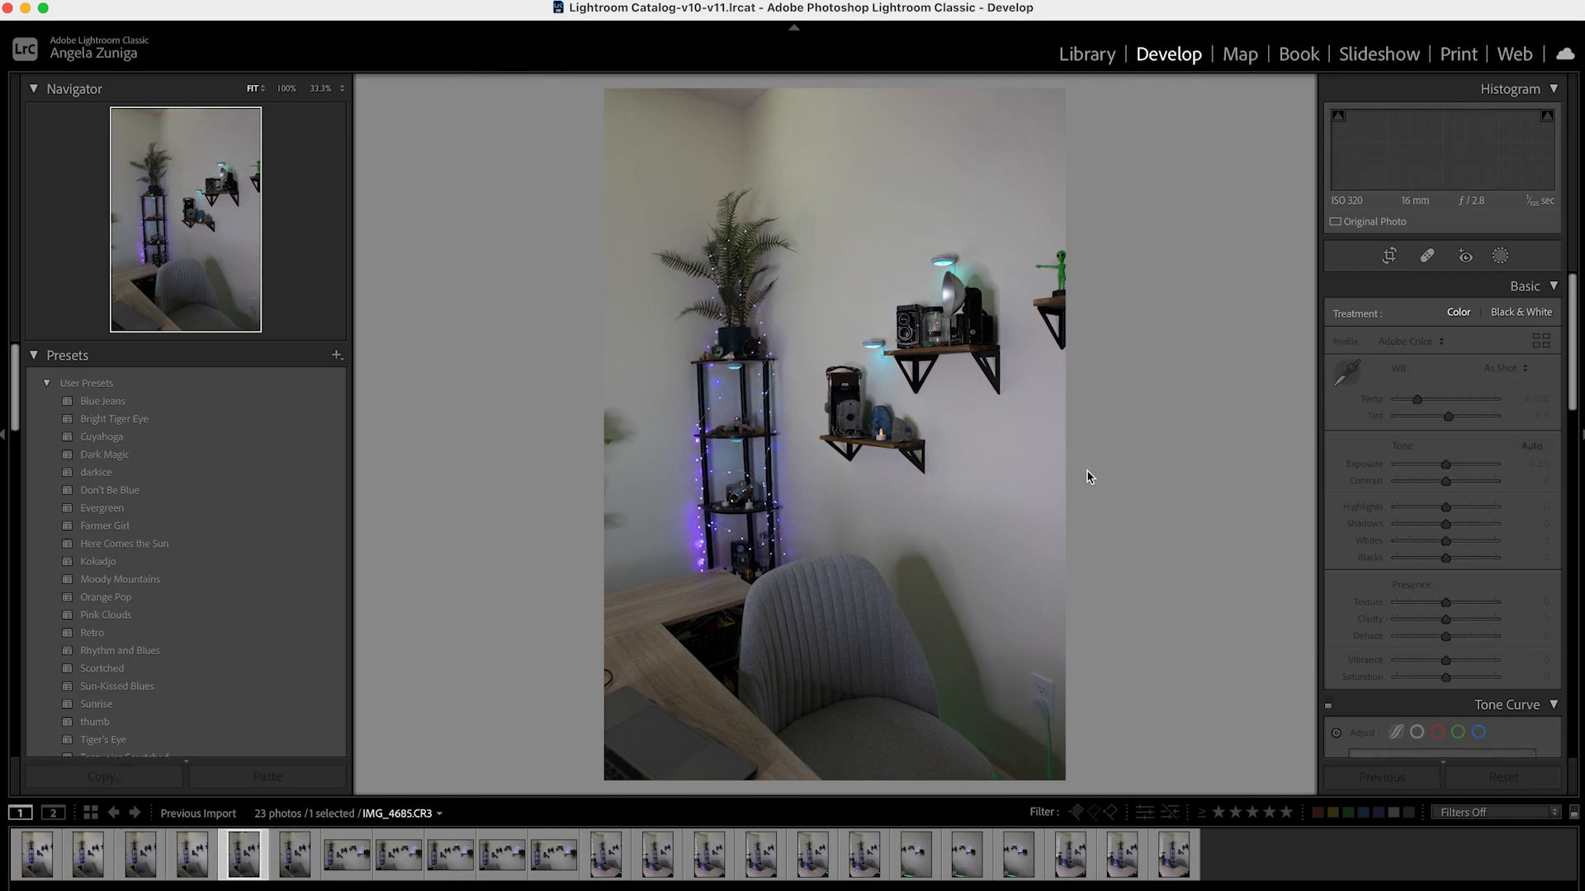
key("Right")
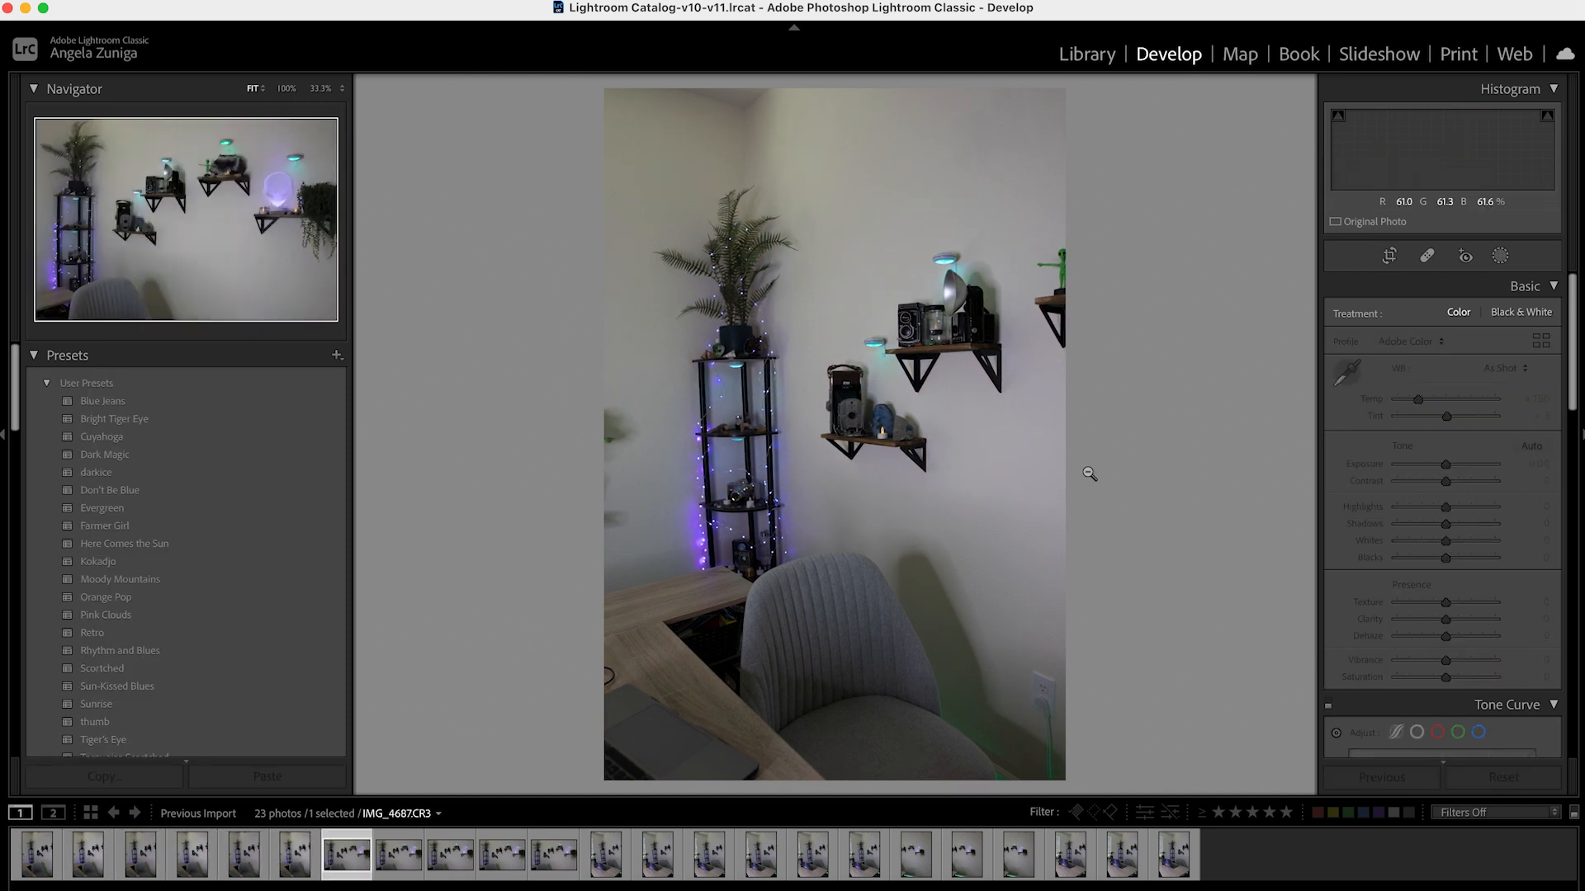
key("Right")
key("3")
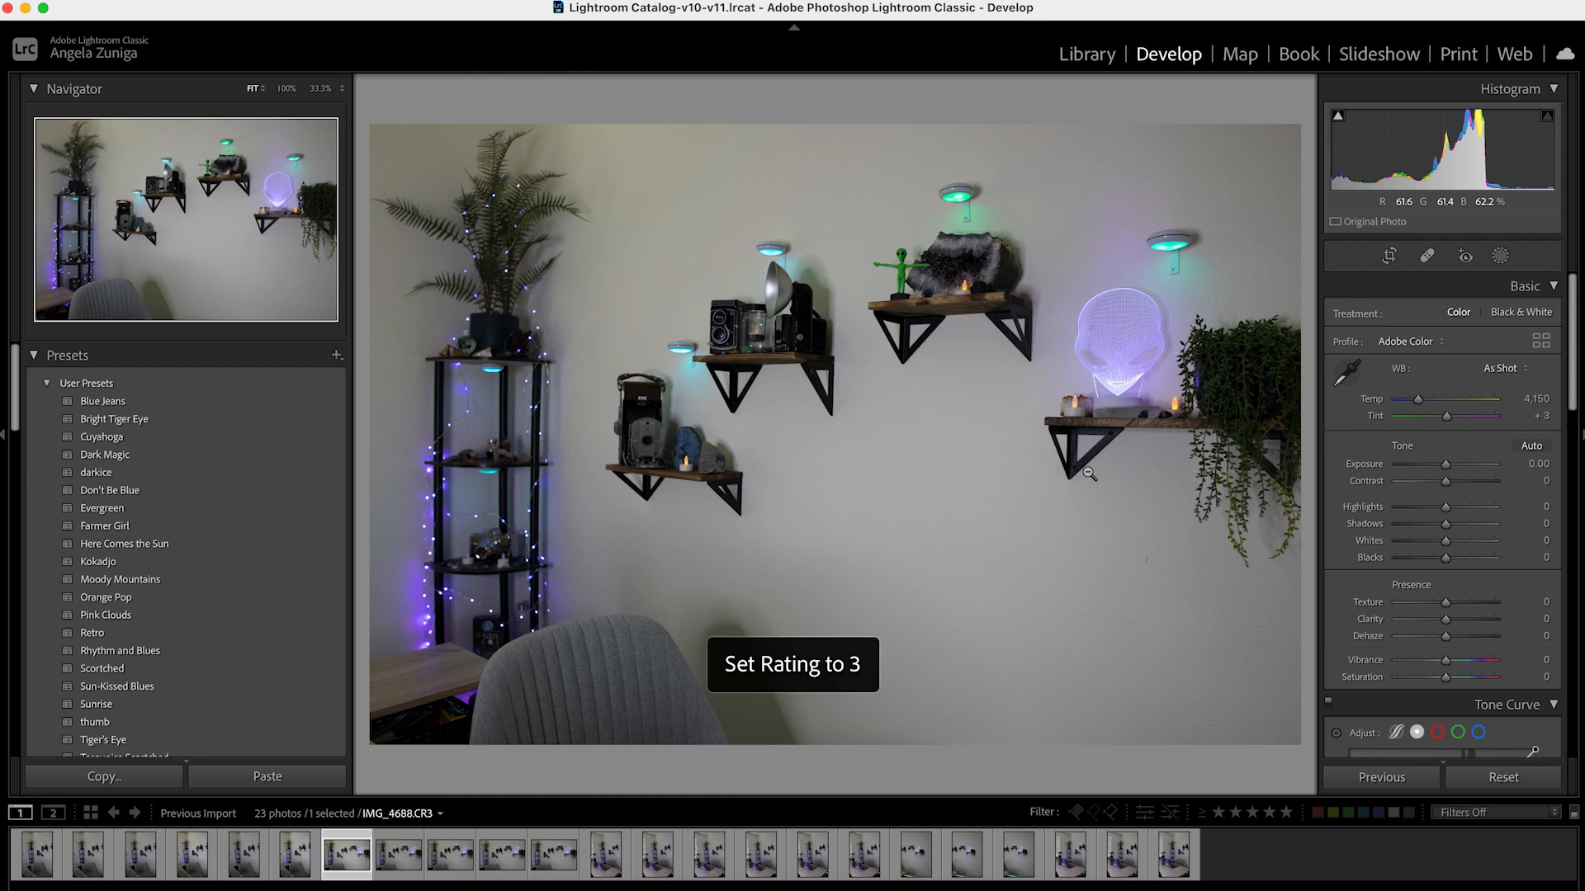
Skip the remaining landscape shelf shots and rate portrait desk photos three stars from IMG_4693.CR3 onward, through IMG_4698.CR3
key("Right")
key("Right")
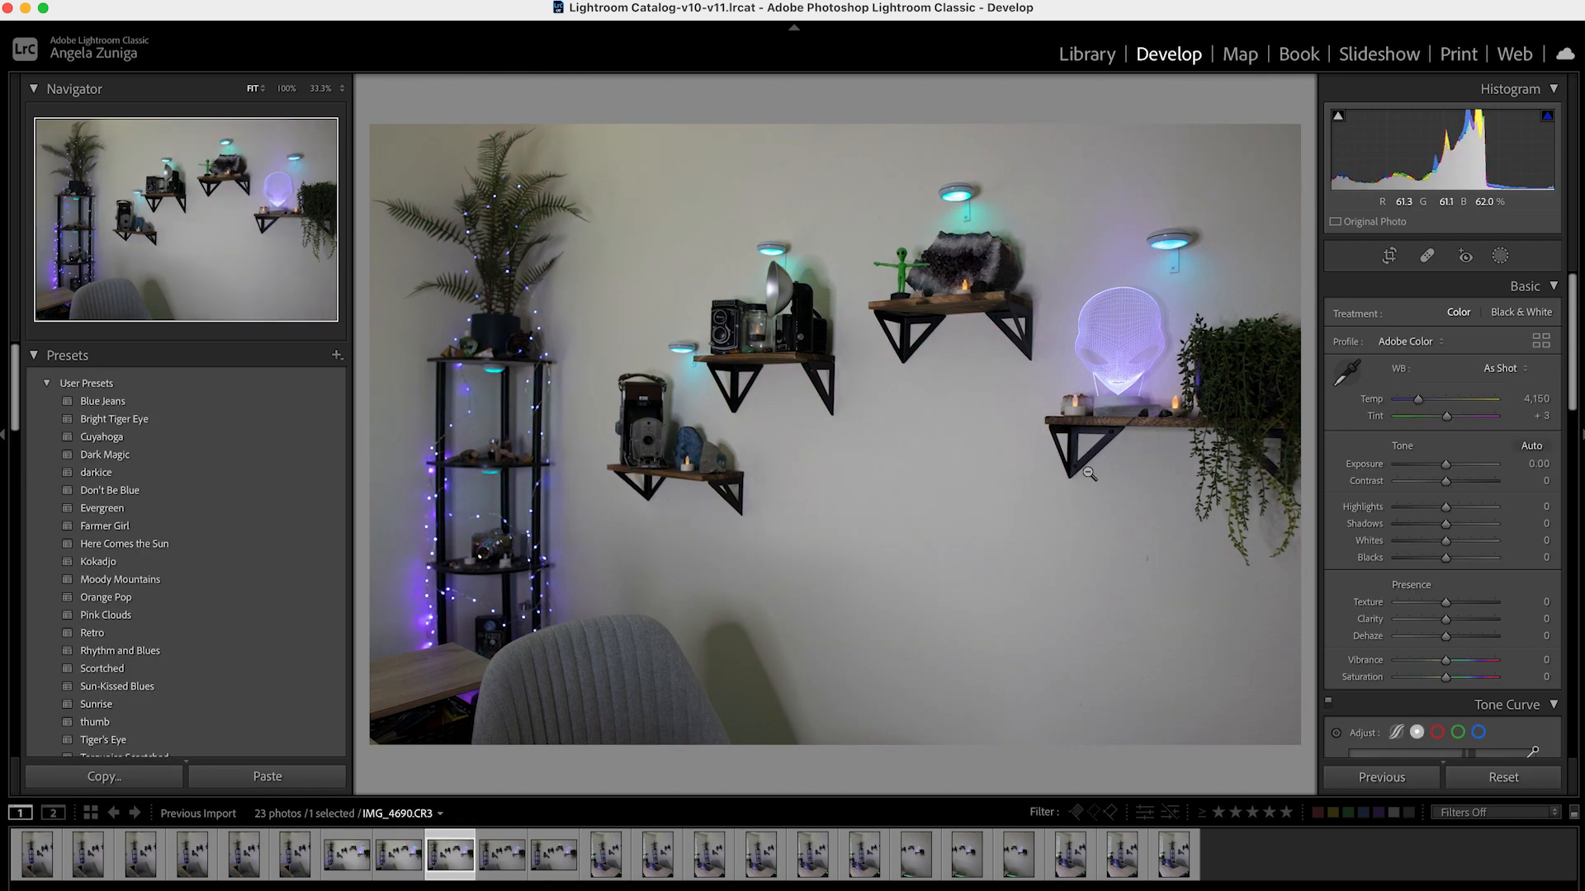
key("Right")
key("Right")
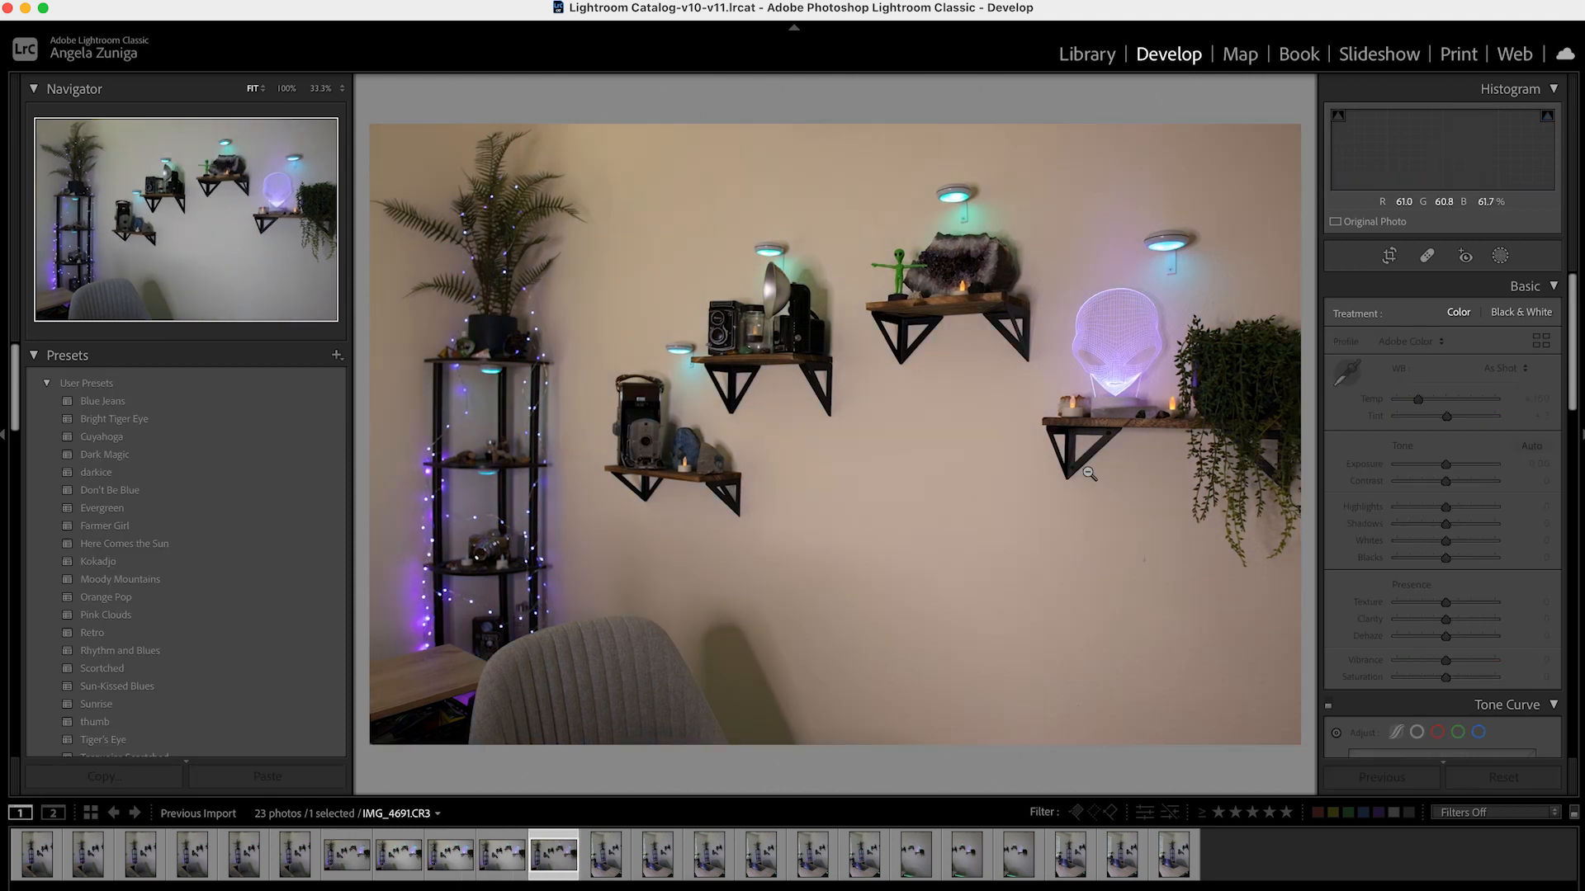
key("Right")
key("3")
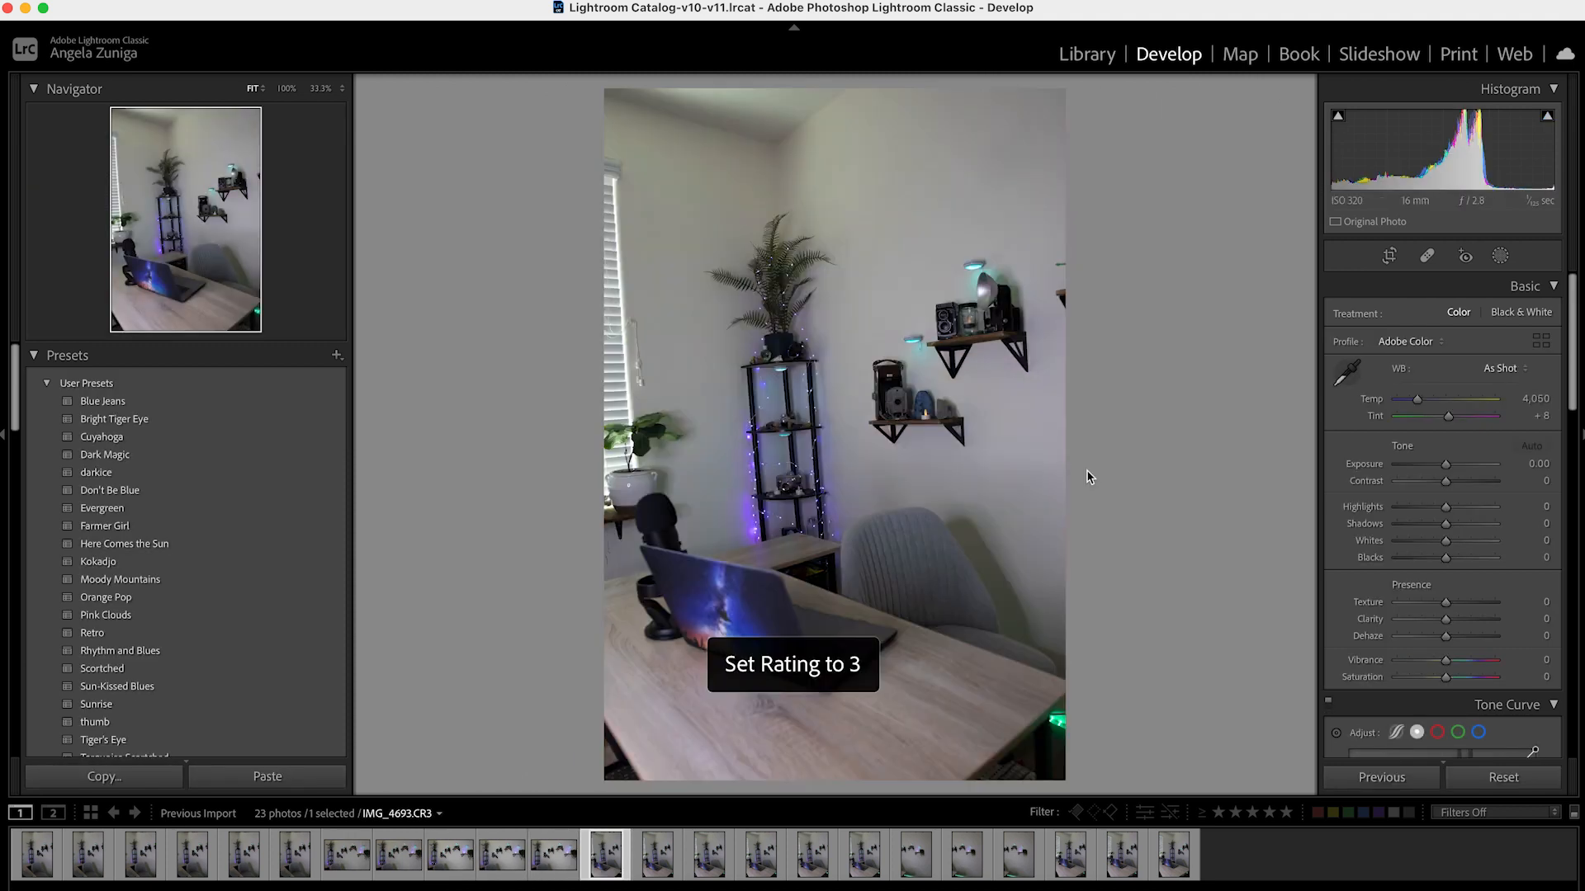
key("Right")
key("3")
key("Right")
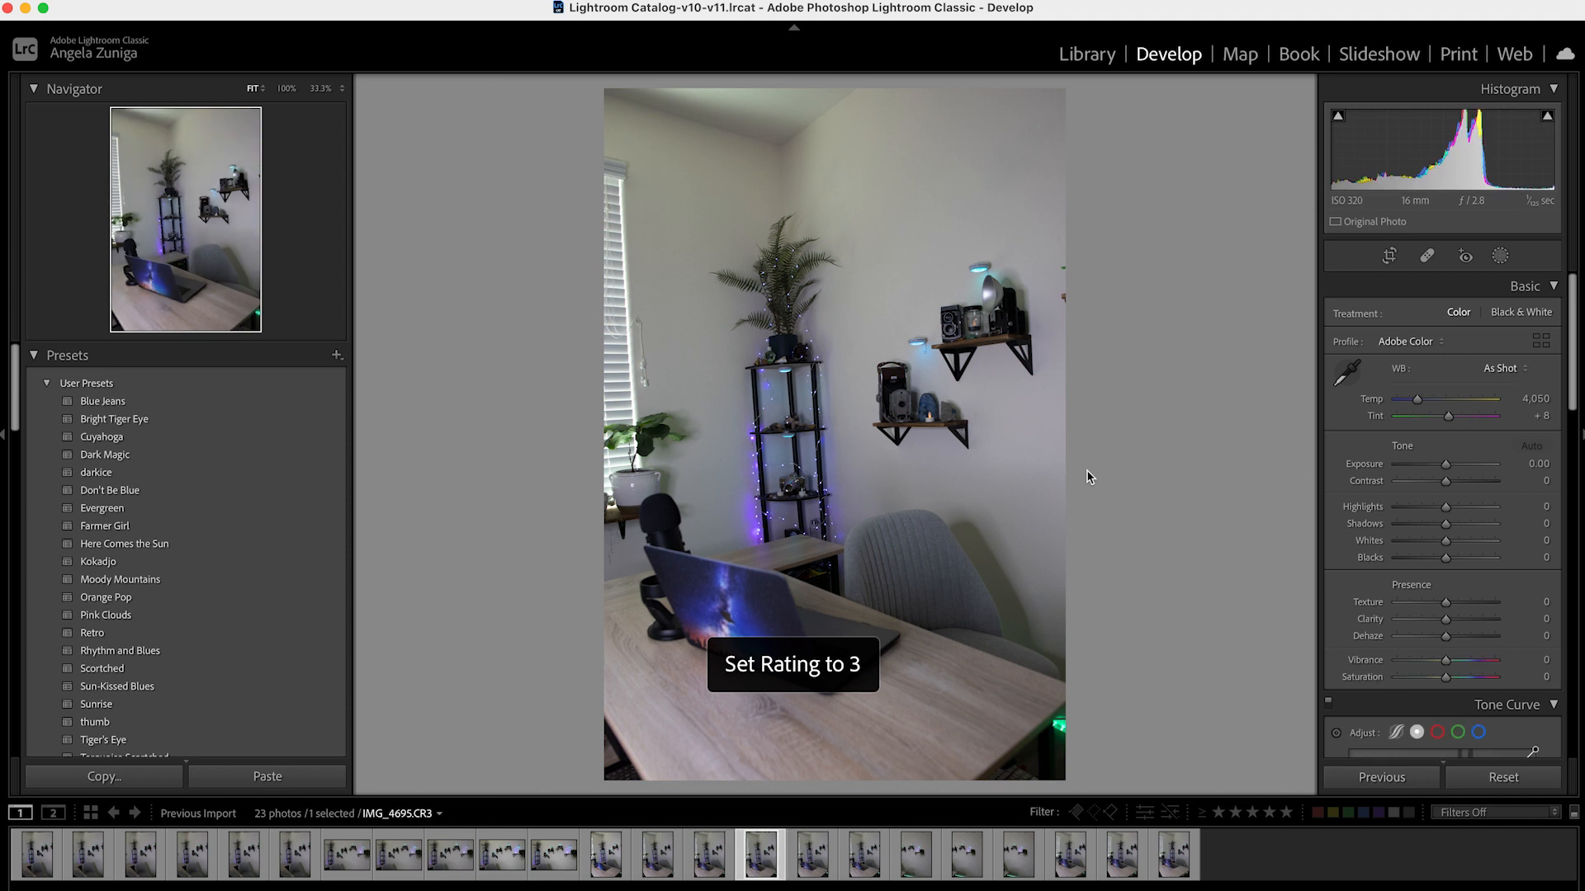
key("3")
key("Right")
key("3")
key("Right")
key("3")
key("Right")
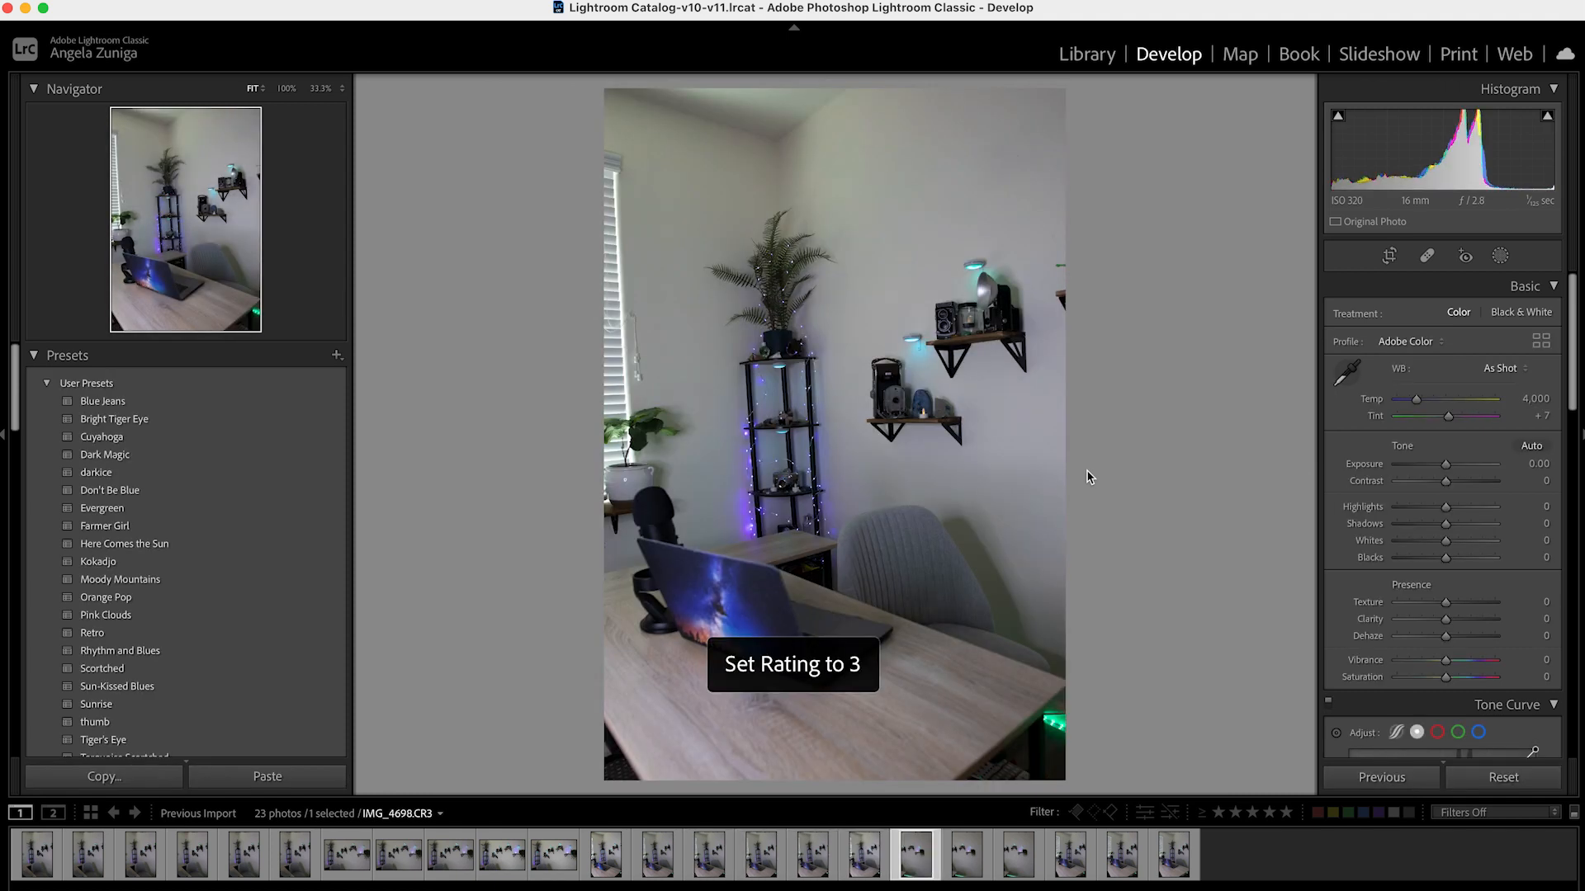
key("3")
Rate the desk photo IMG_4702.CR3 and the one following it three stars, and move to the last photo
key("Right")
key("Right")
key("Right")
key("3")
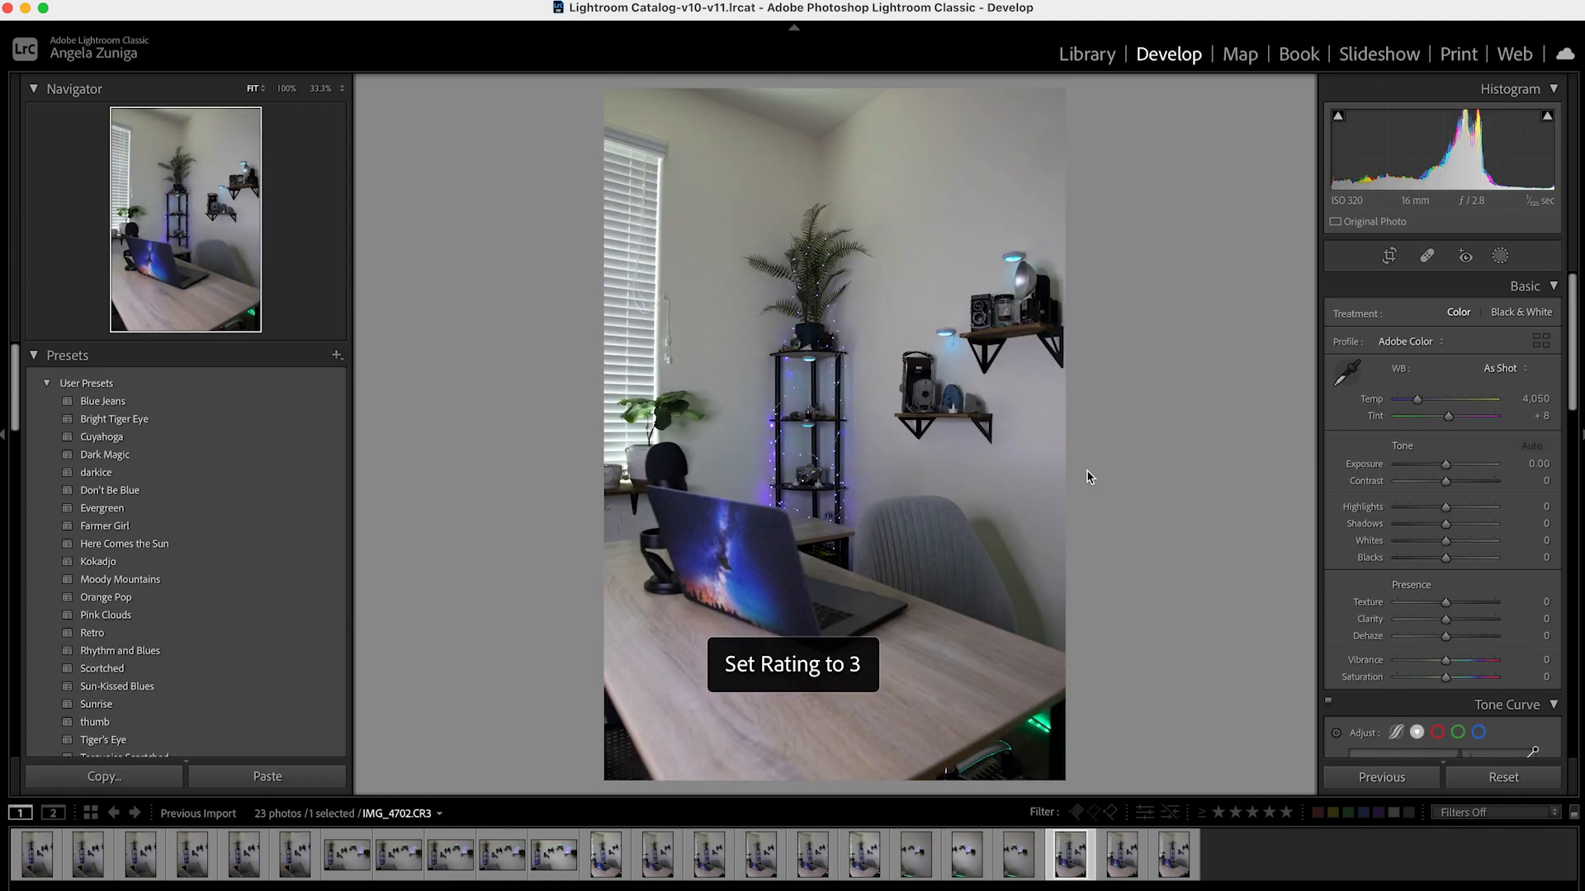
key("Right")
key("3")
key("Right")
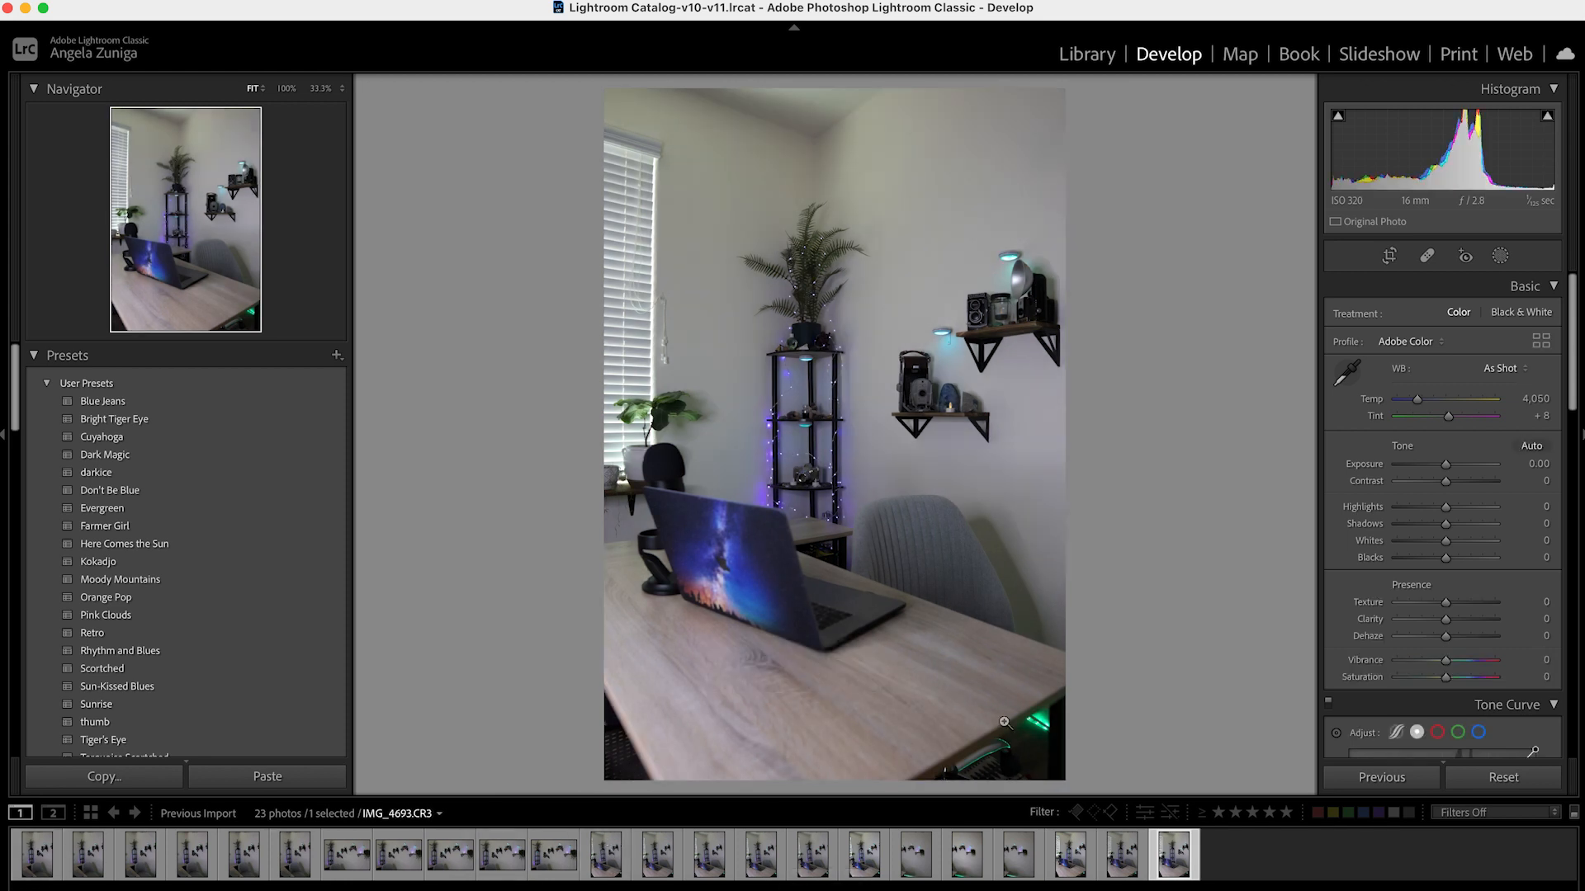
Filter the filmstrip to photos rated three stars and higher
left_click(1252, 813)
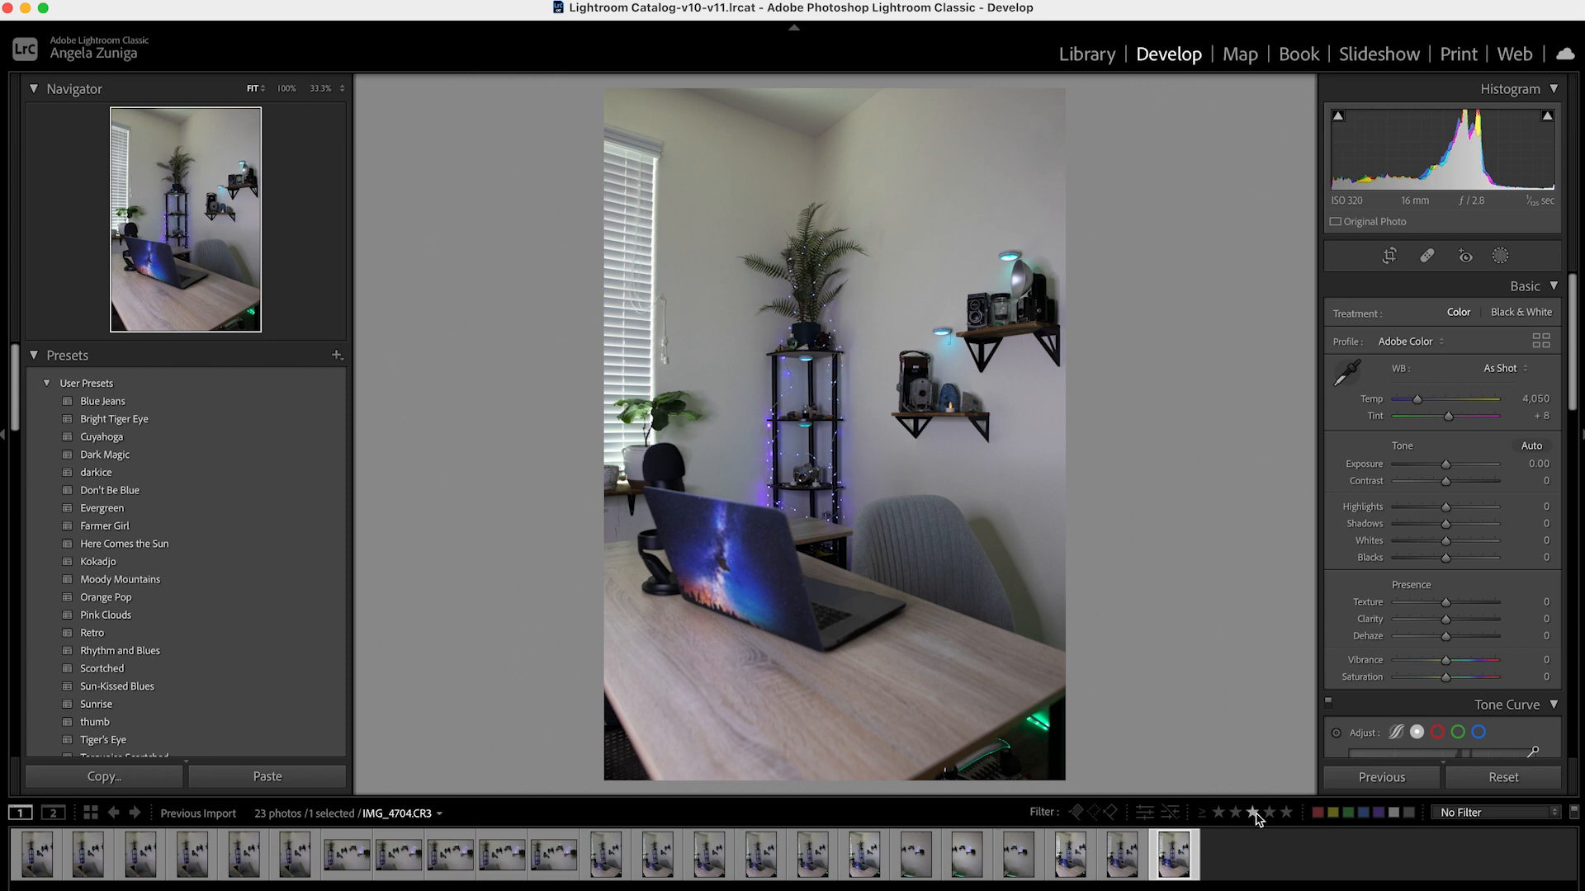
left_click(1253, 814)
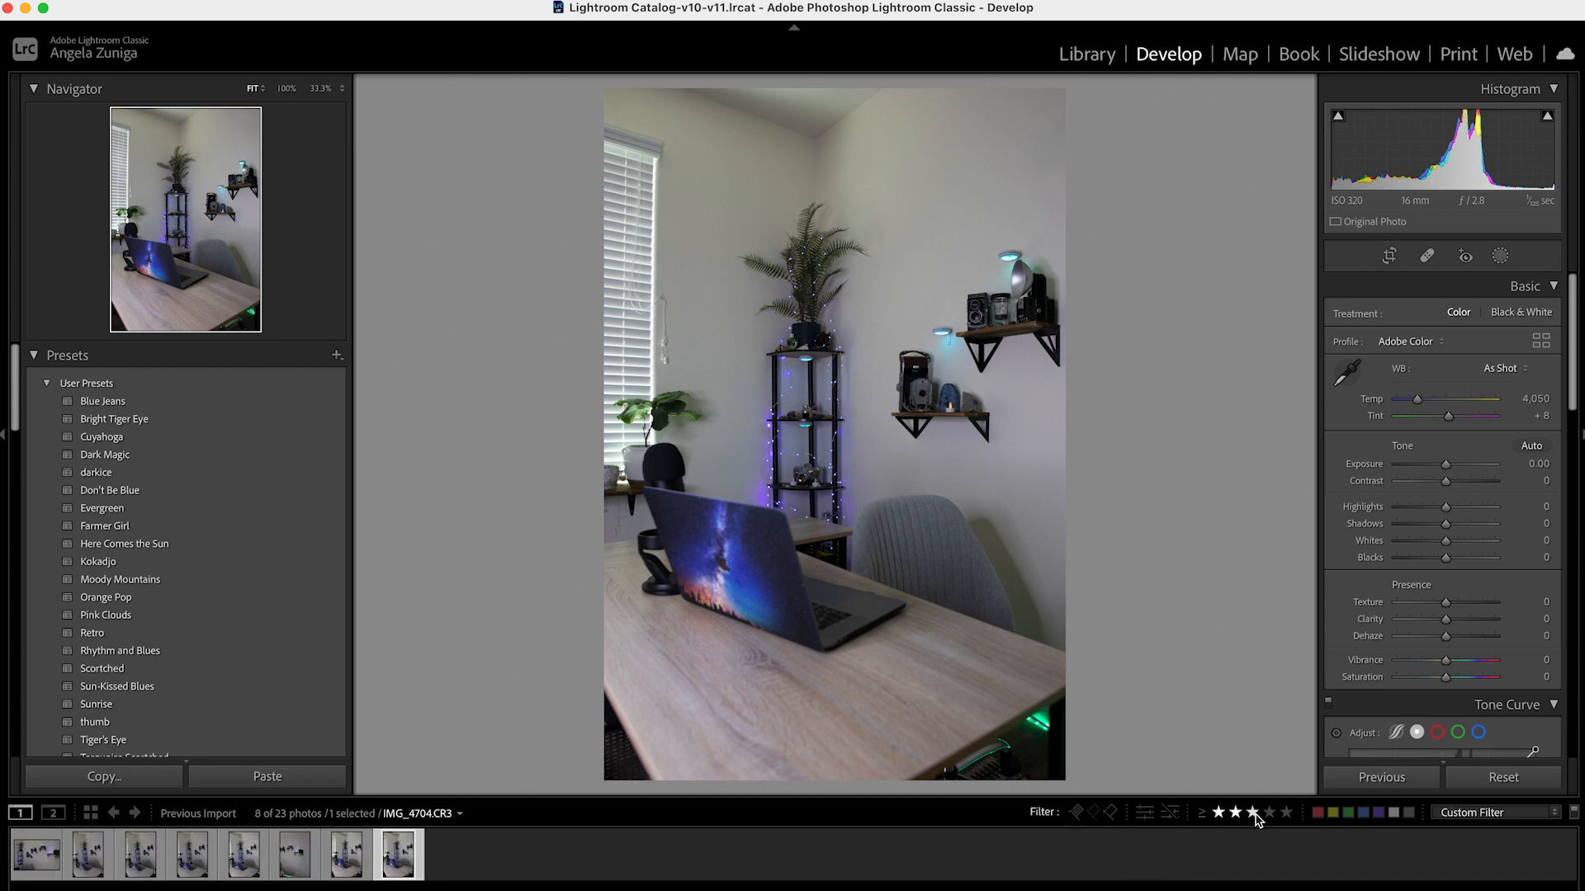
Review the filtered three-star photos and lower the rating of the portrait shelf photo IMG_4701.CR3 to one star
left_click(37, 858)
key("Right")
key("Right")
key("Right")
key("Right")
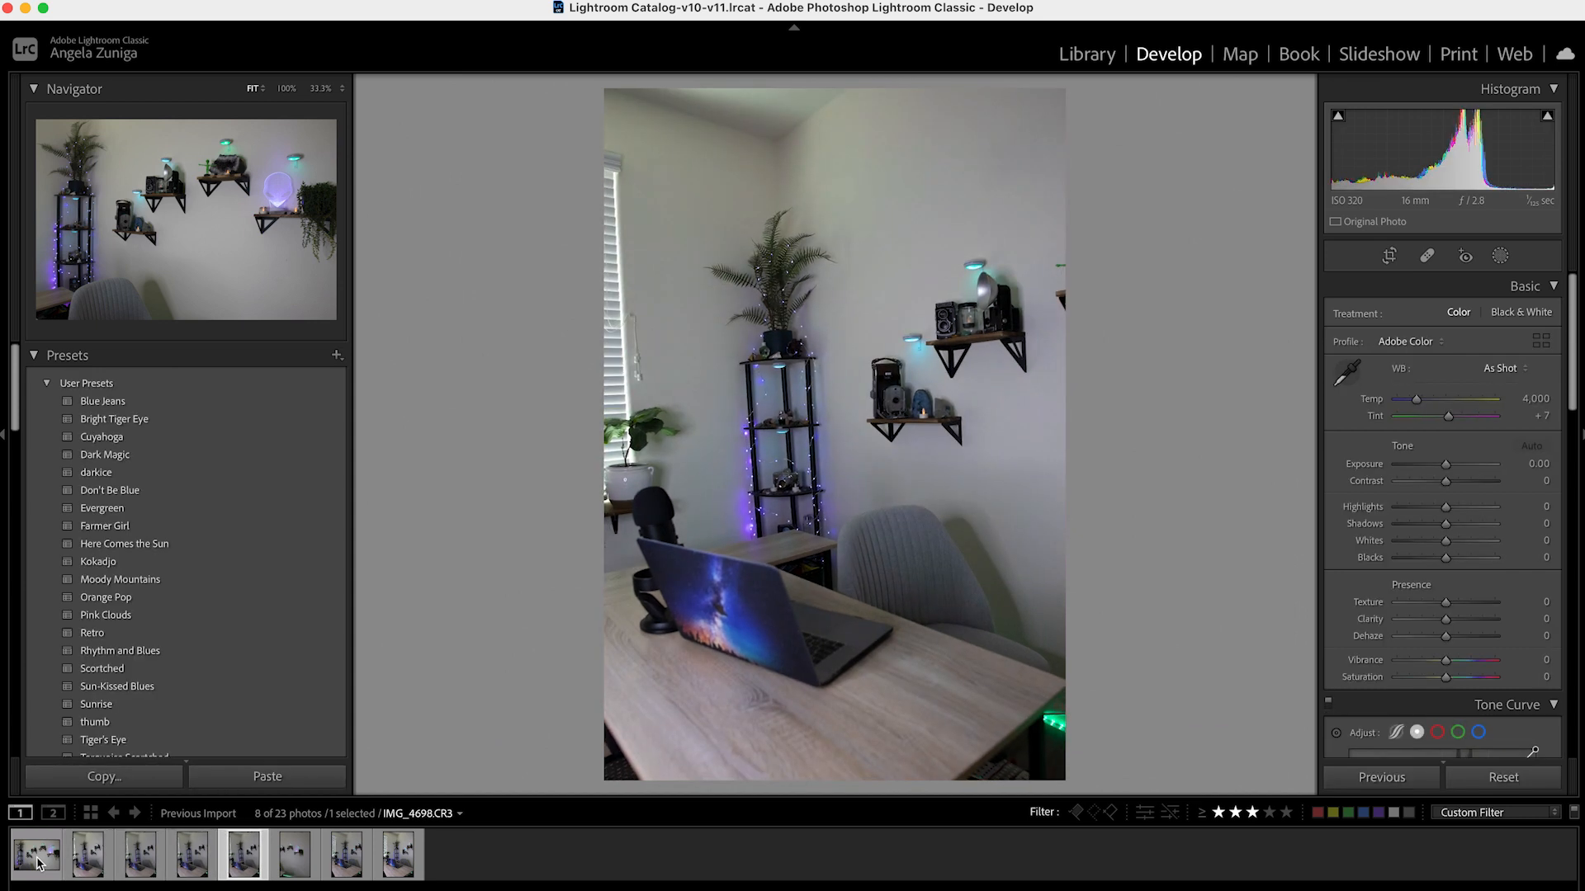
key("Right")
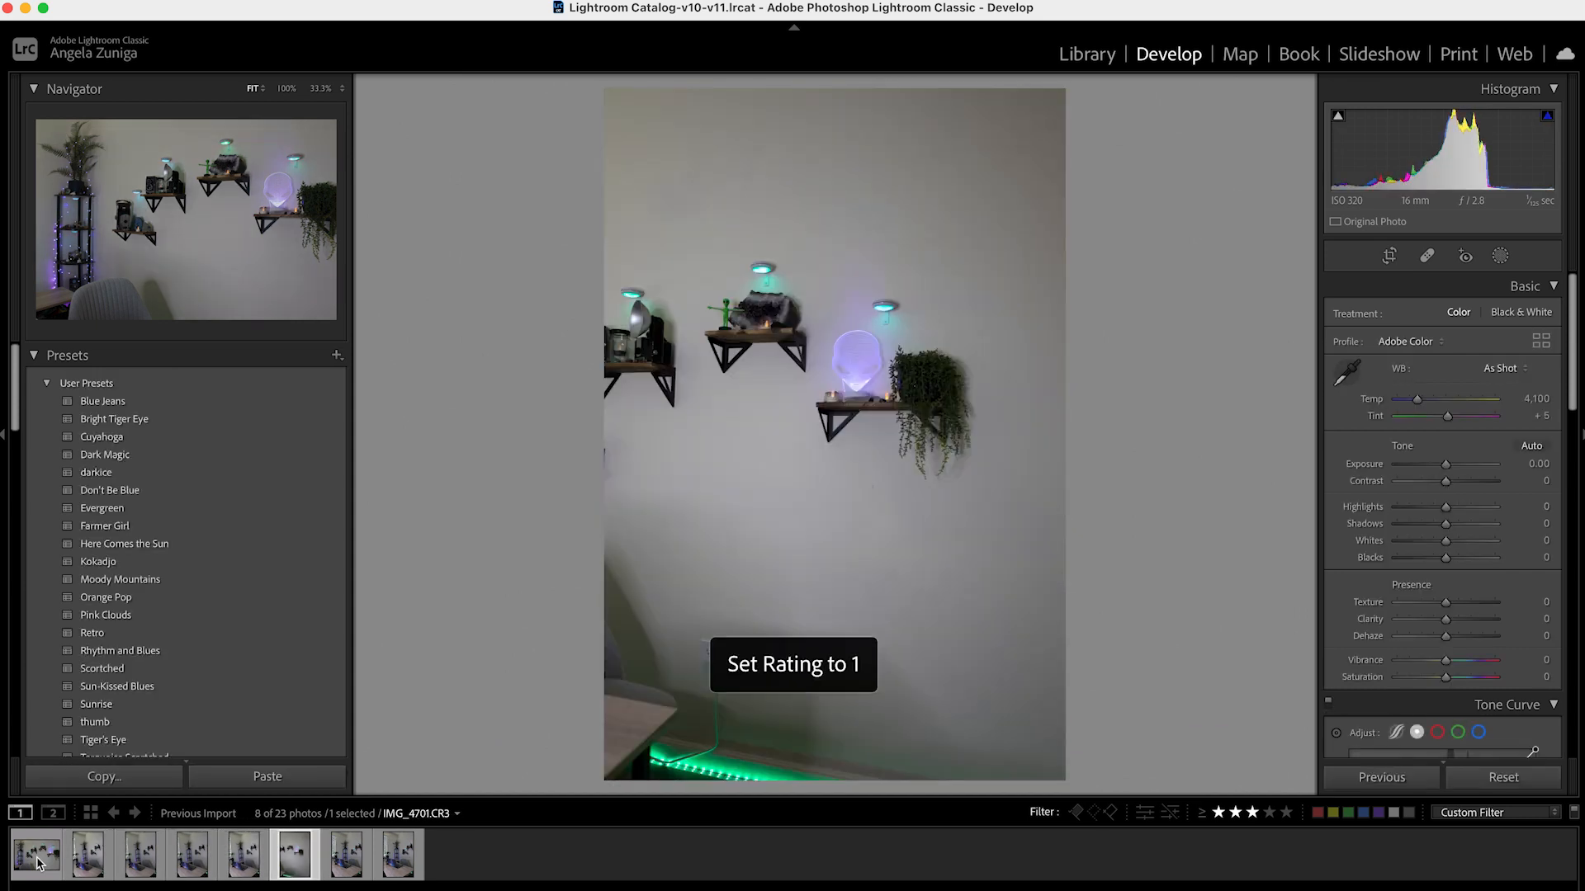
key("2")
key("Left")
key("Left")
key("Left")
key("Left")
key("Left")
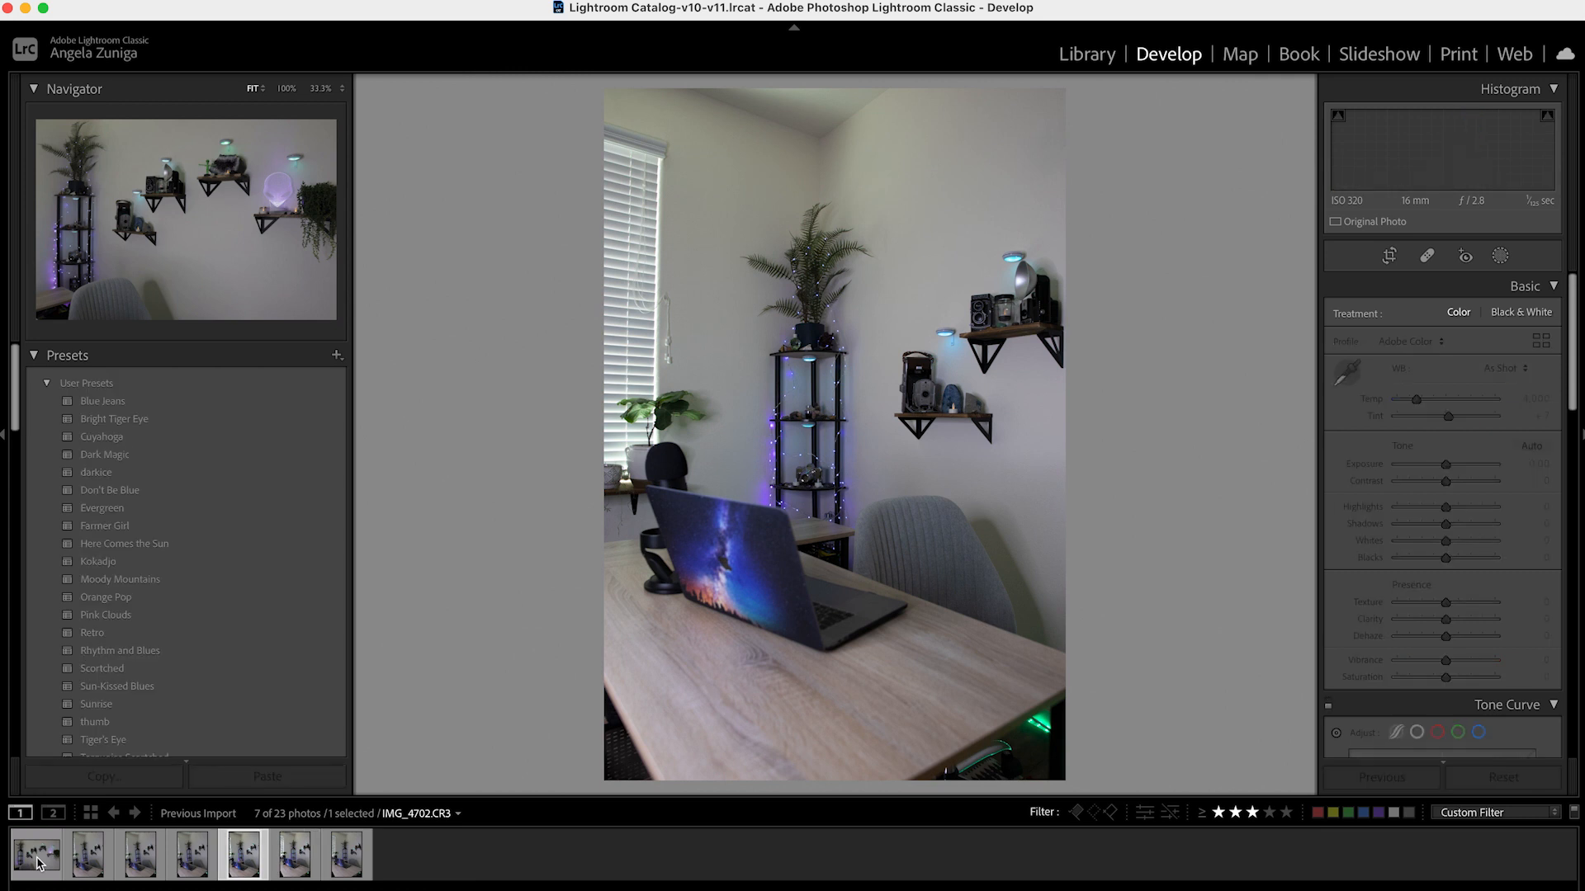
key("Right")
key("Right")
key("Right")
key("Right")
key("Right")
key("Right")
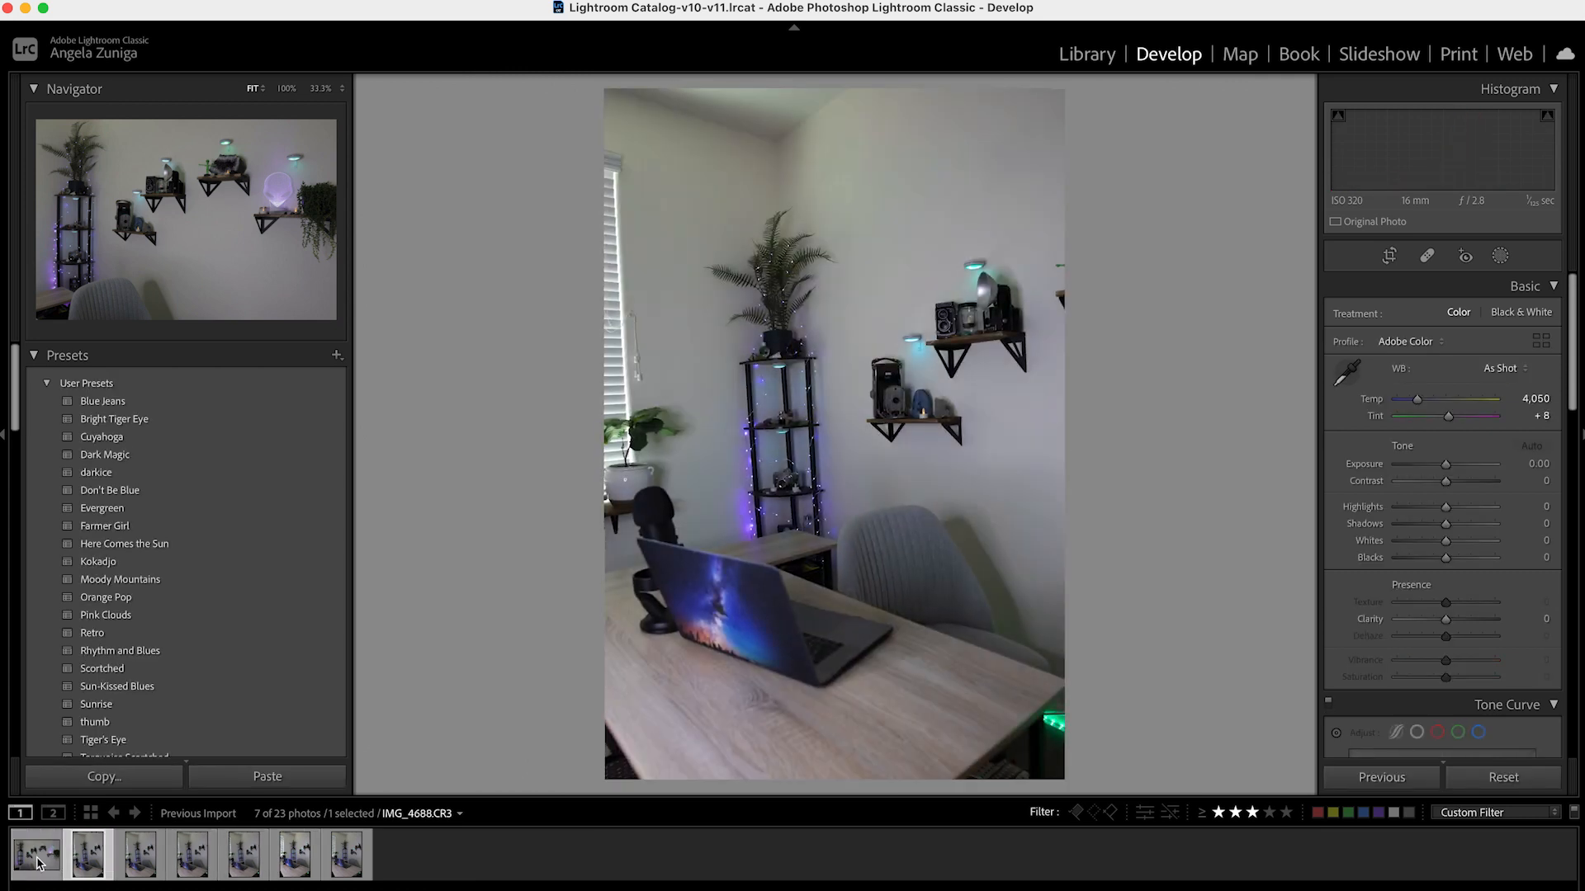
Apply the Bright Tiger Eye preset to the landscape photo IMG_4688.CR3 and the Farmer Girl preset to IMG_4693.CR3
left_click(48, 856)
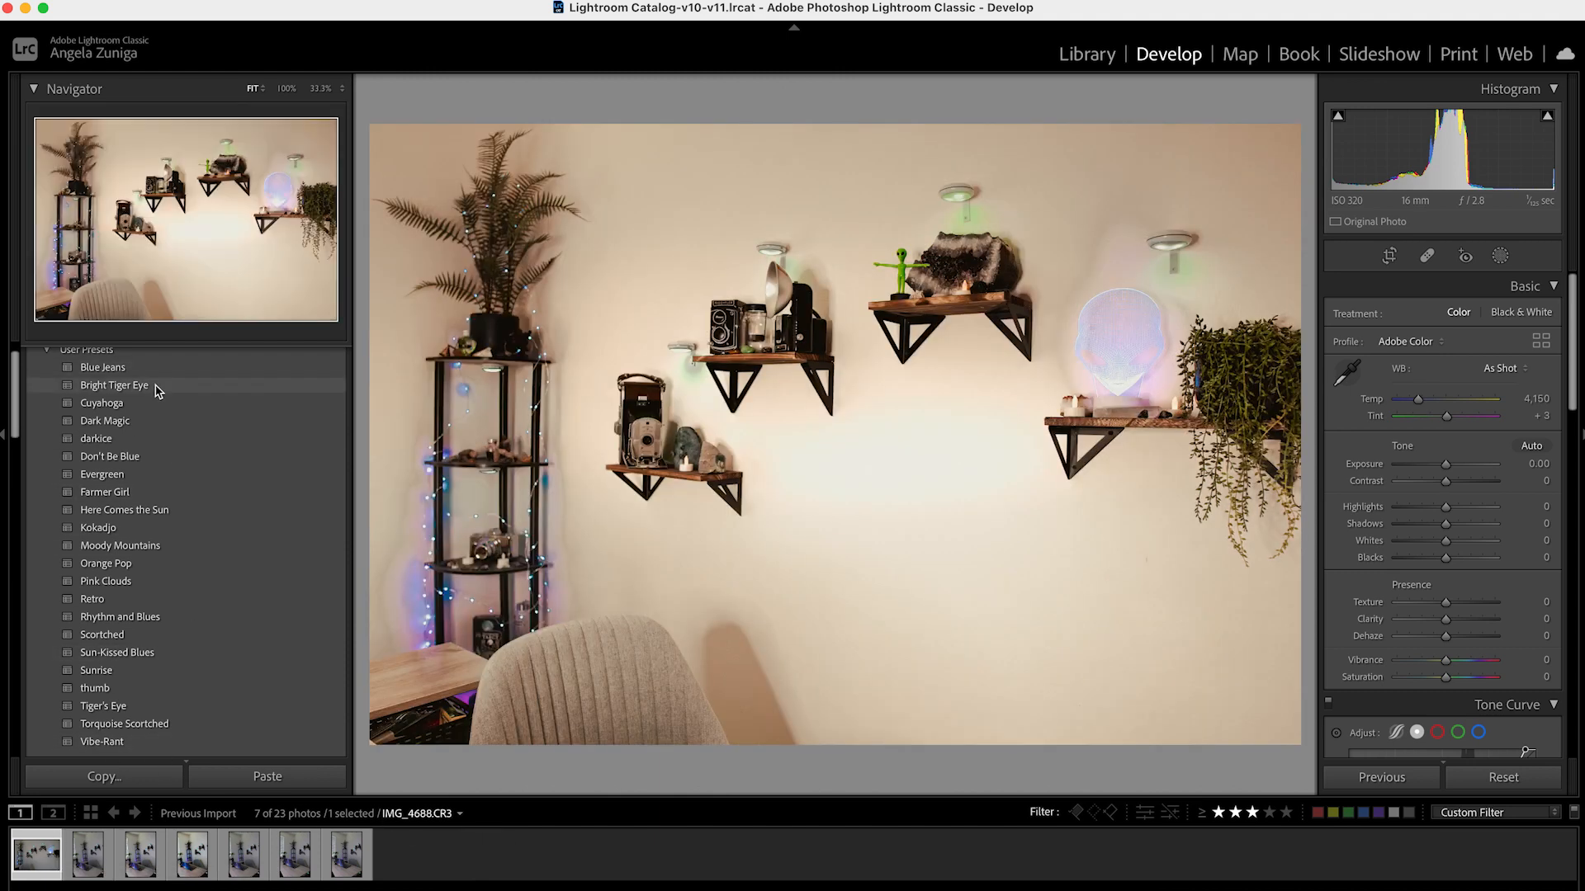
left_click(157, 388)
key("Right")
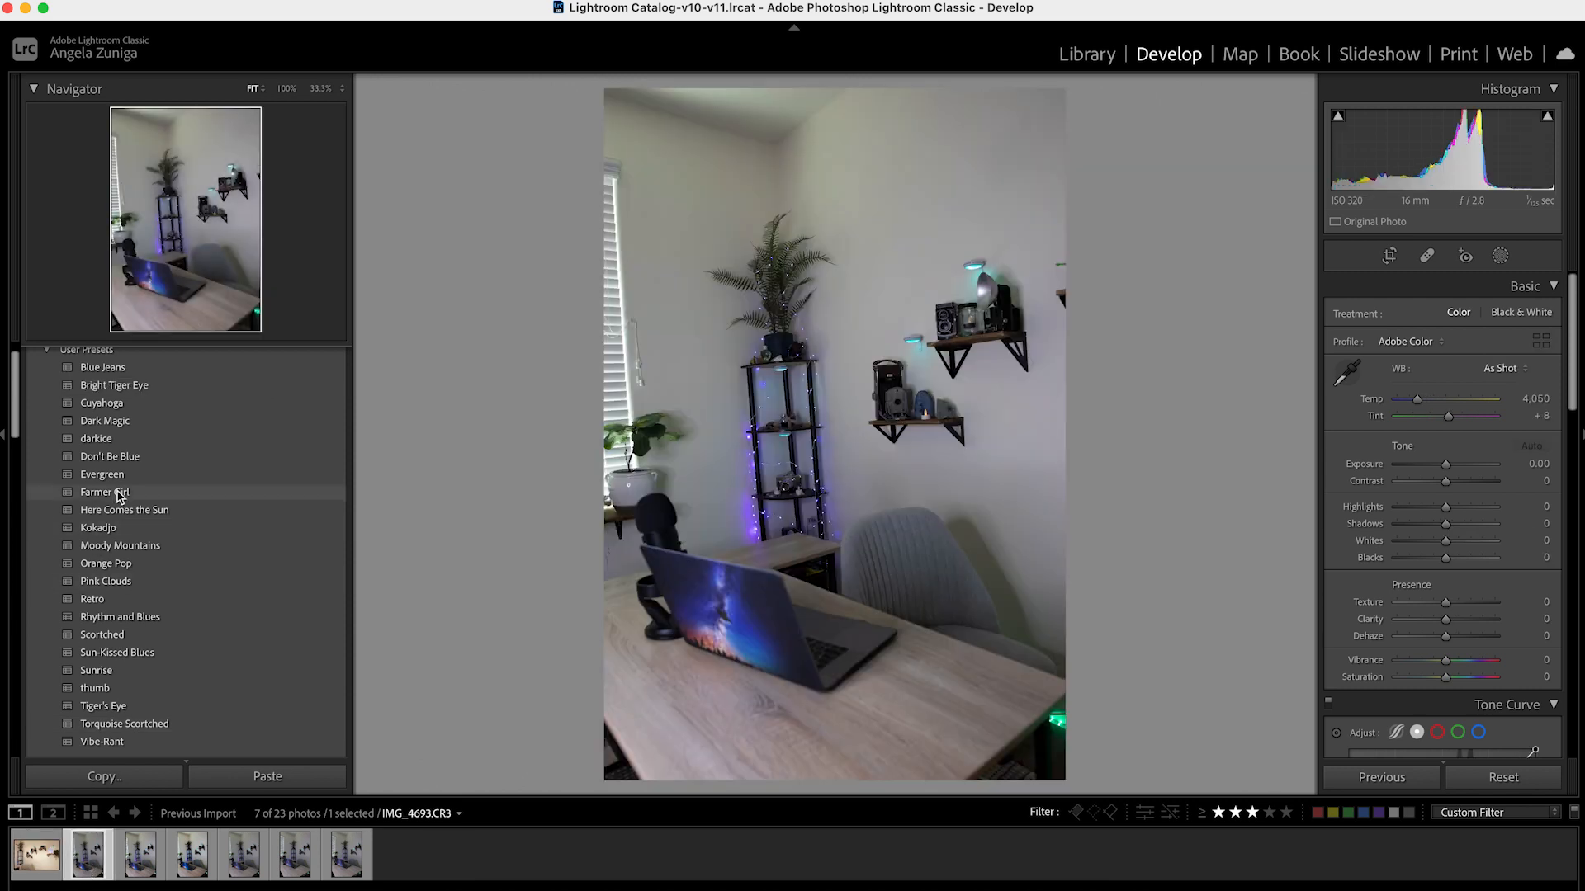
left_click(105, 492)
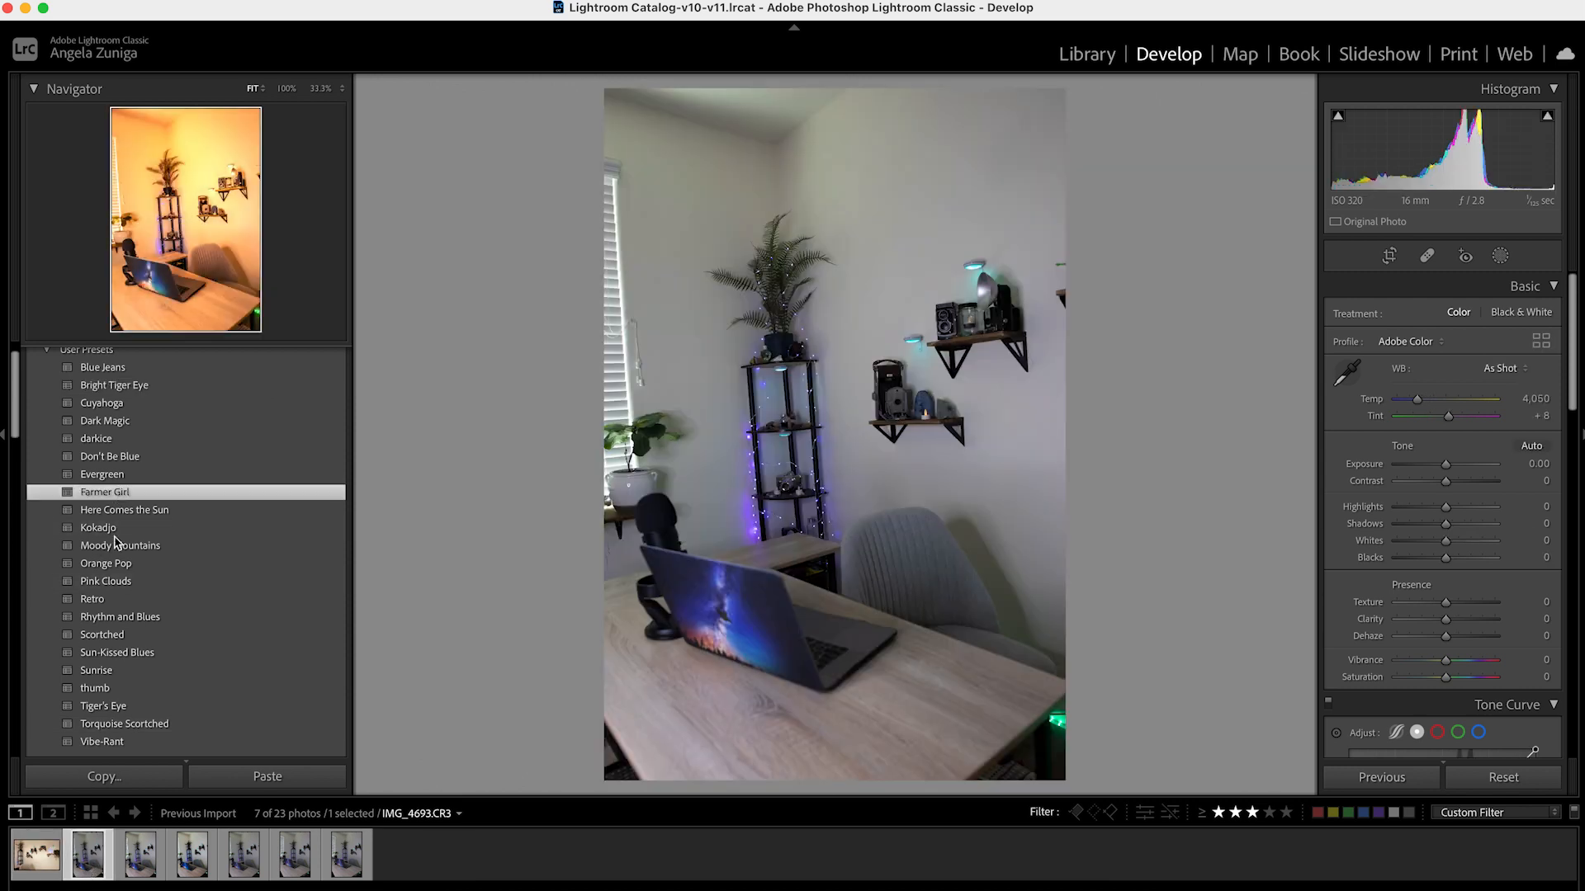
Apply the Orange Pop preset to IMG_4695.CR3, and try several presets on IMG_4697.CR3, settling on Torquoise Scortched
left_click(141, 861)
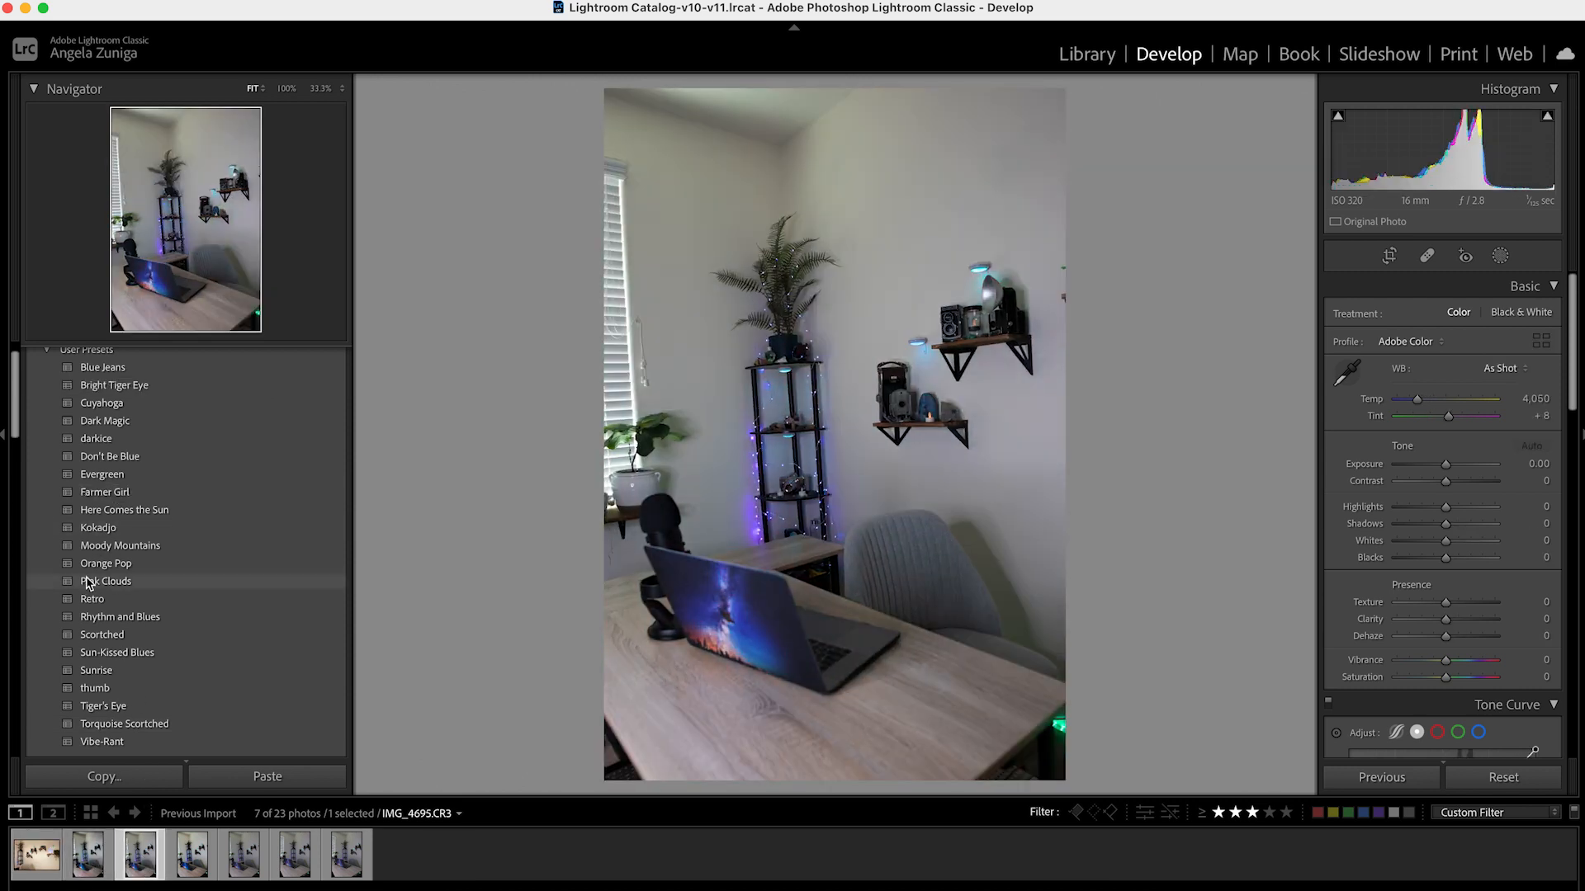
left_click(105, 566)
left_click(196, 857)
left_click(132, 653)
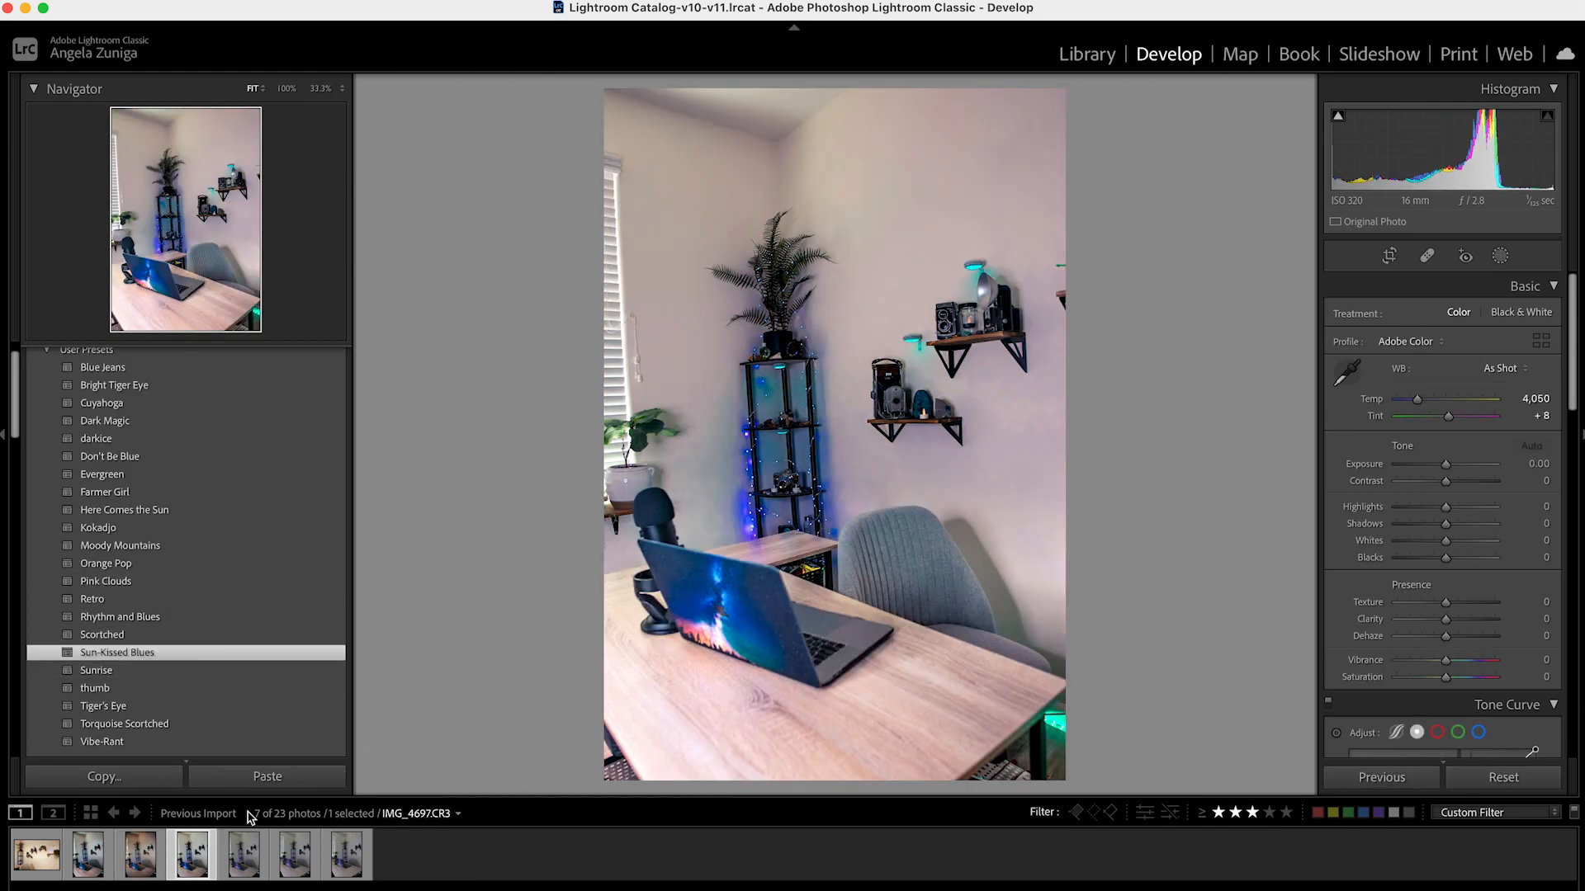
left_click(165, 690)
left_click(160, 724)
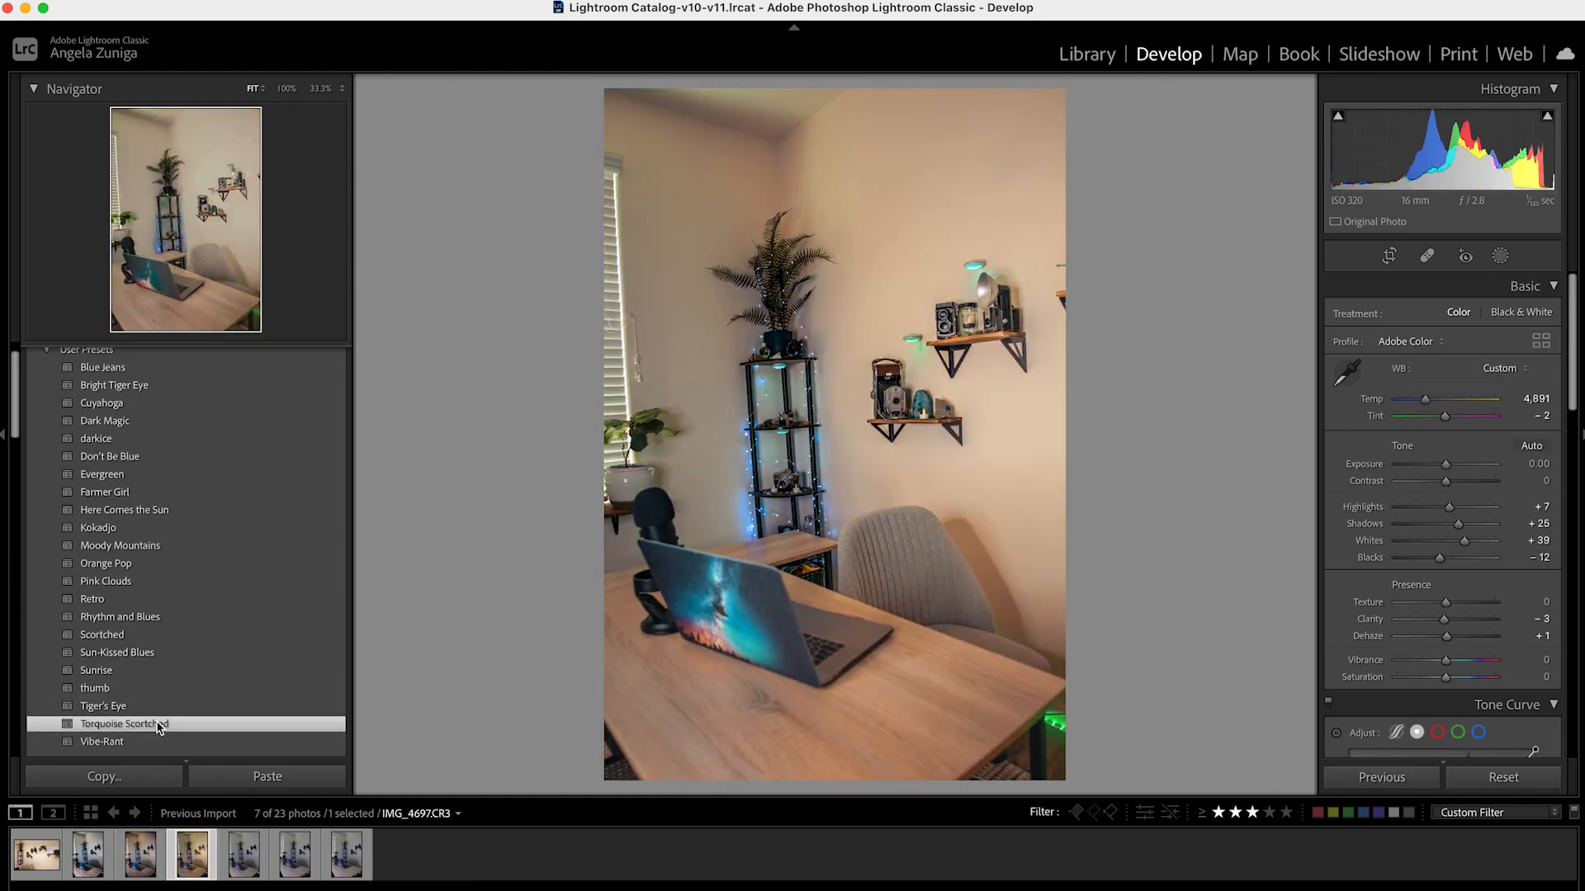
Apply the Yosemite Package presets Half Dome to IMG_4698.CR3 and Sentinel Rock to IMG_4702.CR3
left_click(262, 858)
scroll(211, 685, "down", 5)
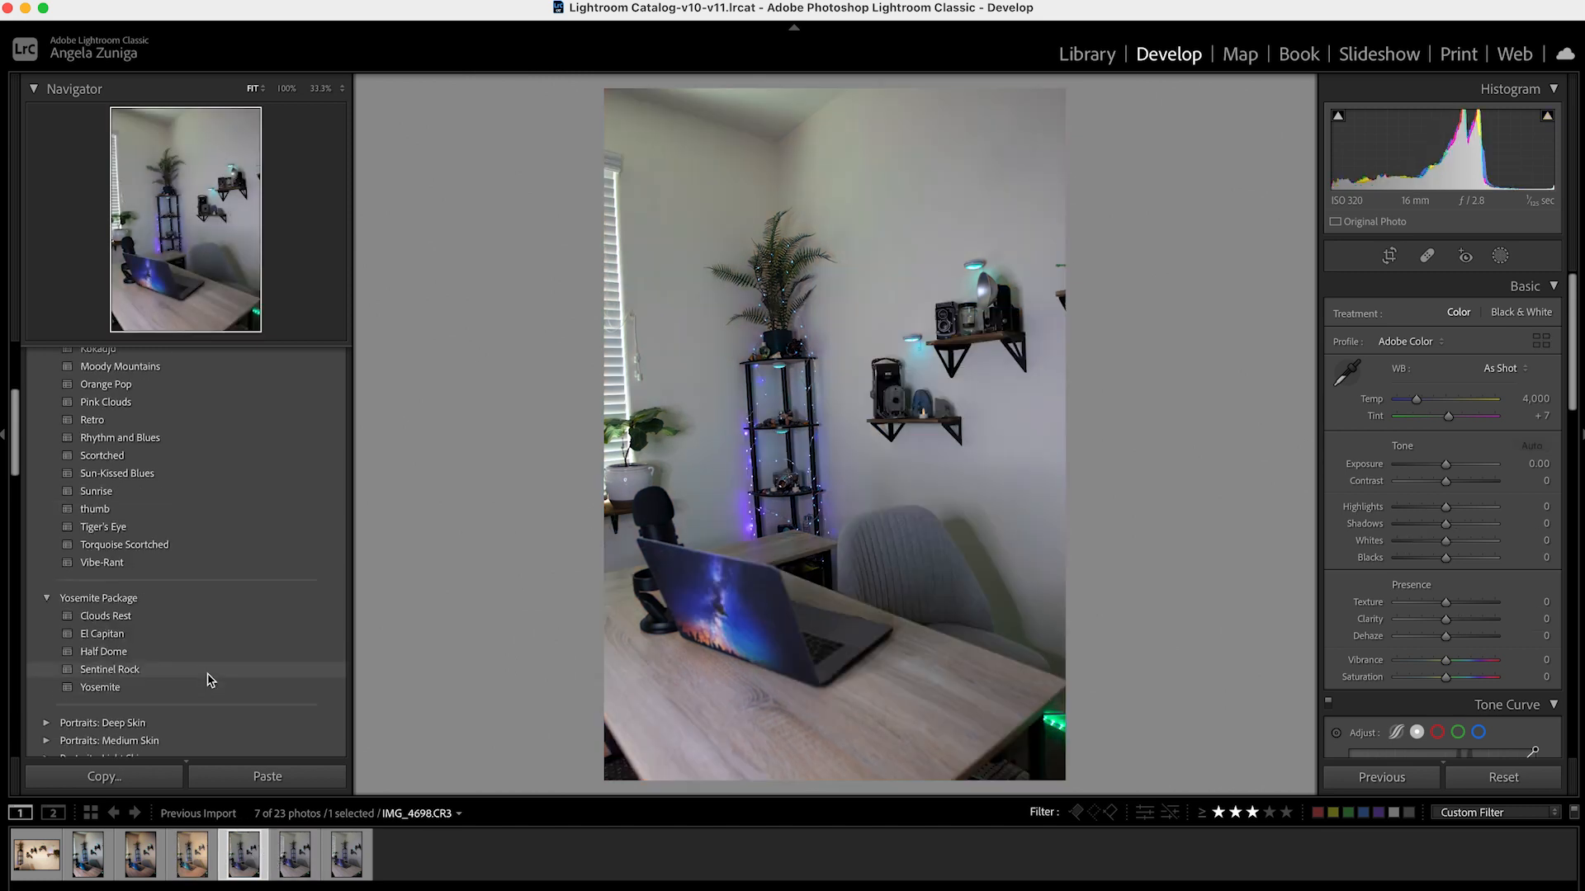
left_click(142, 652)
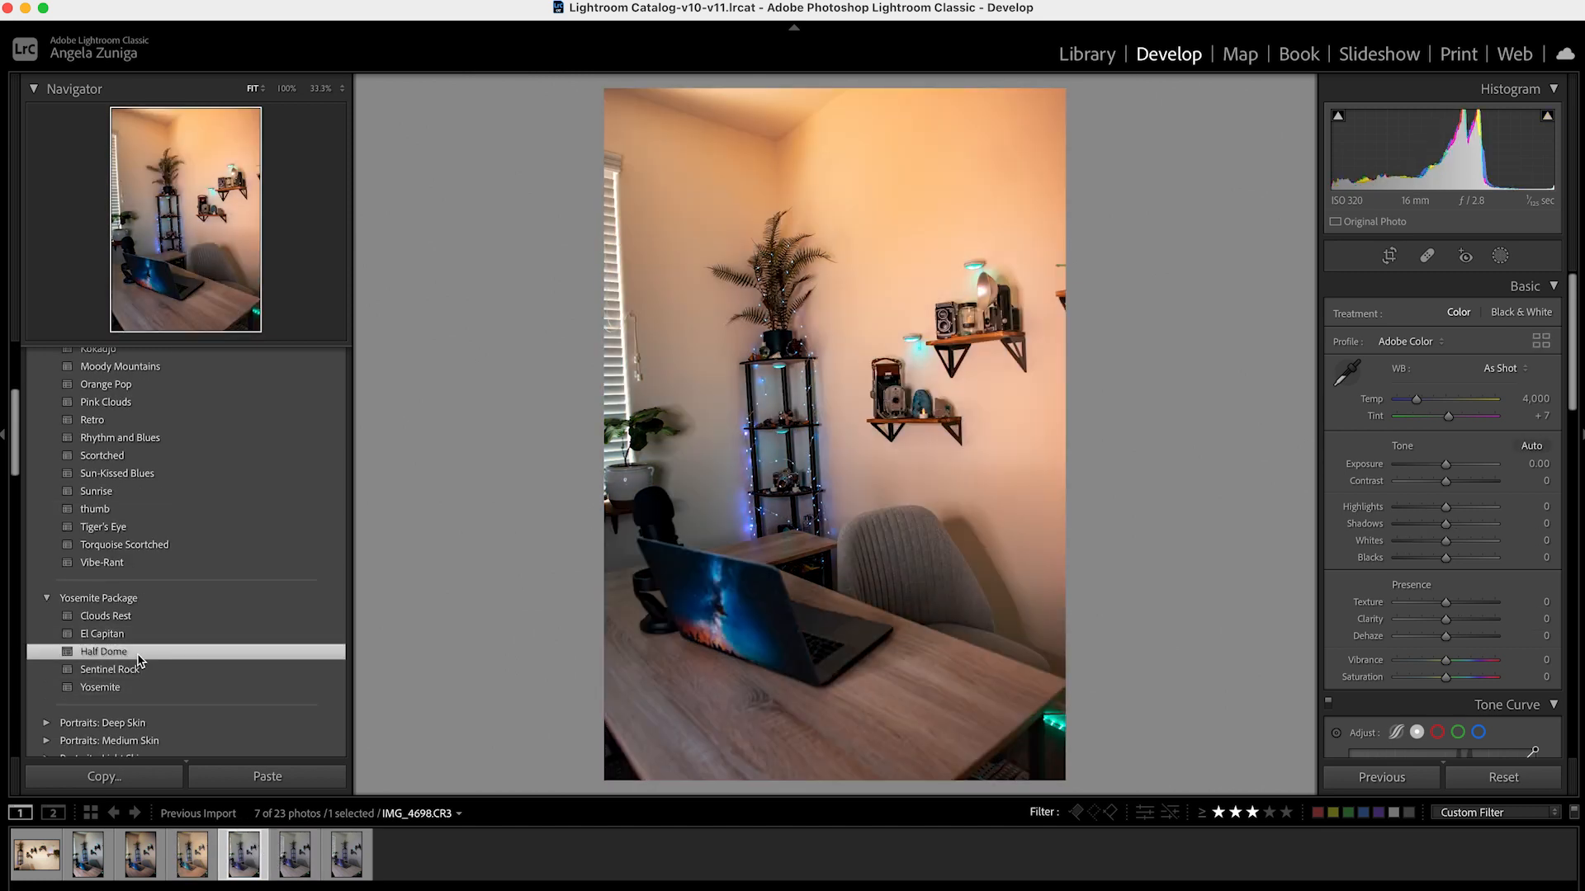
left_click(281, 866)
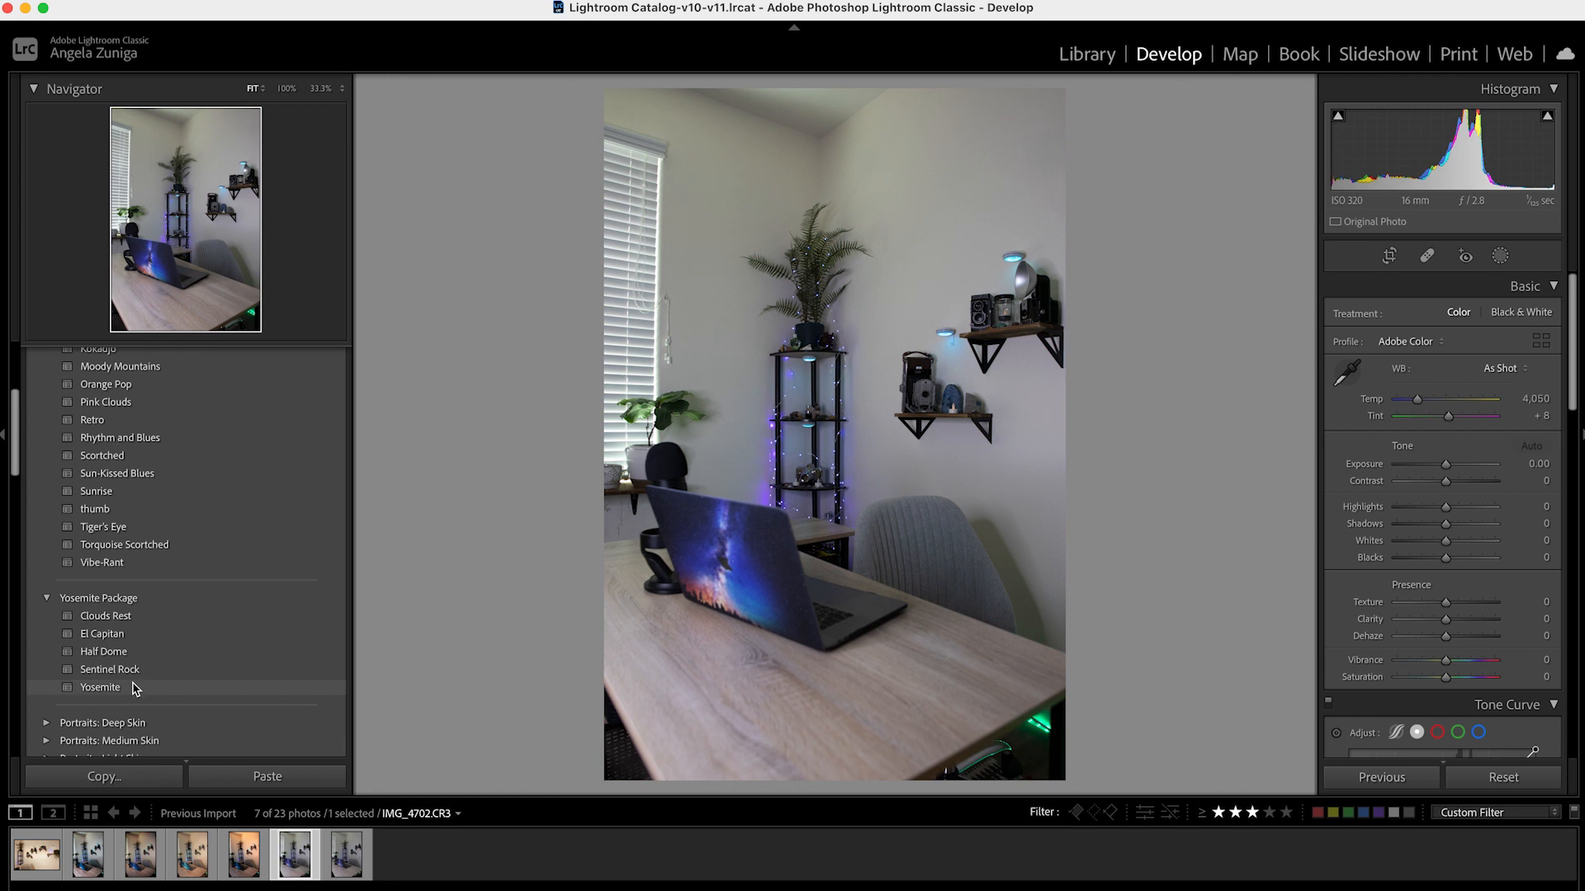
left_click(133, 671)
Apply the Scortched preset to the last photo, IMG_4704.CR3, and recheck the edited IMG_4698.CR3
left_click(347, 855)
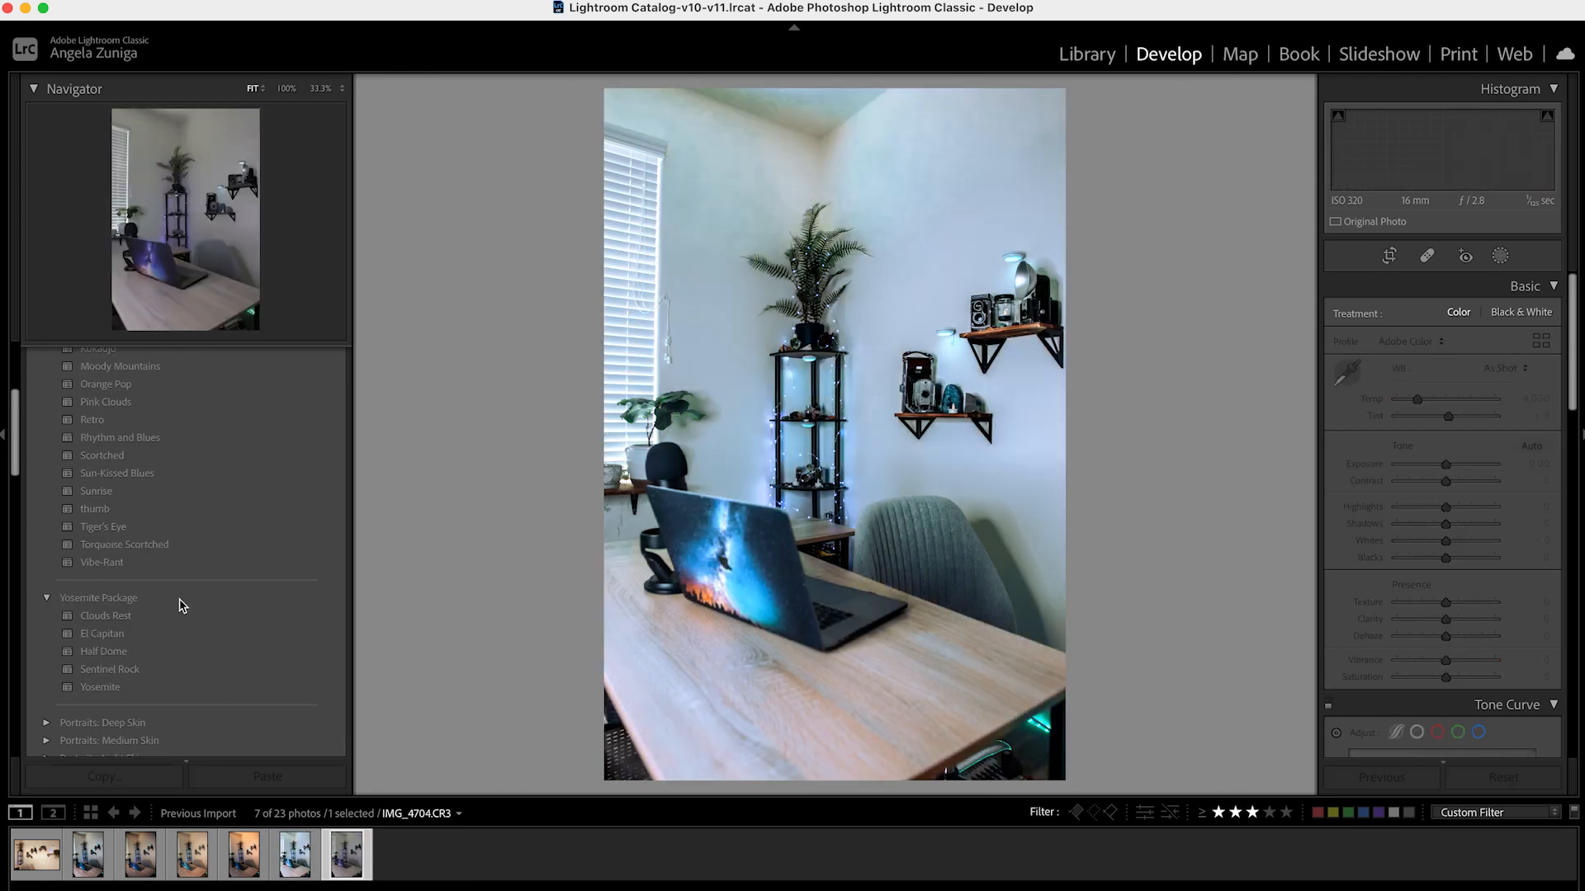
left_click(93, 456)
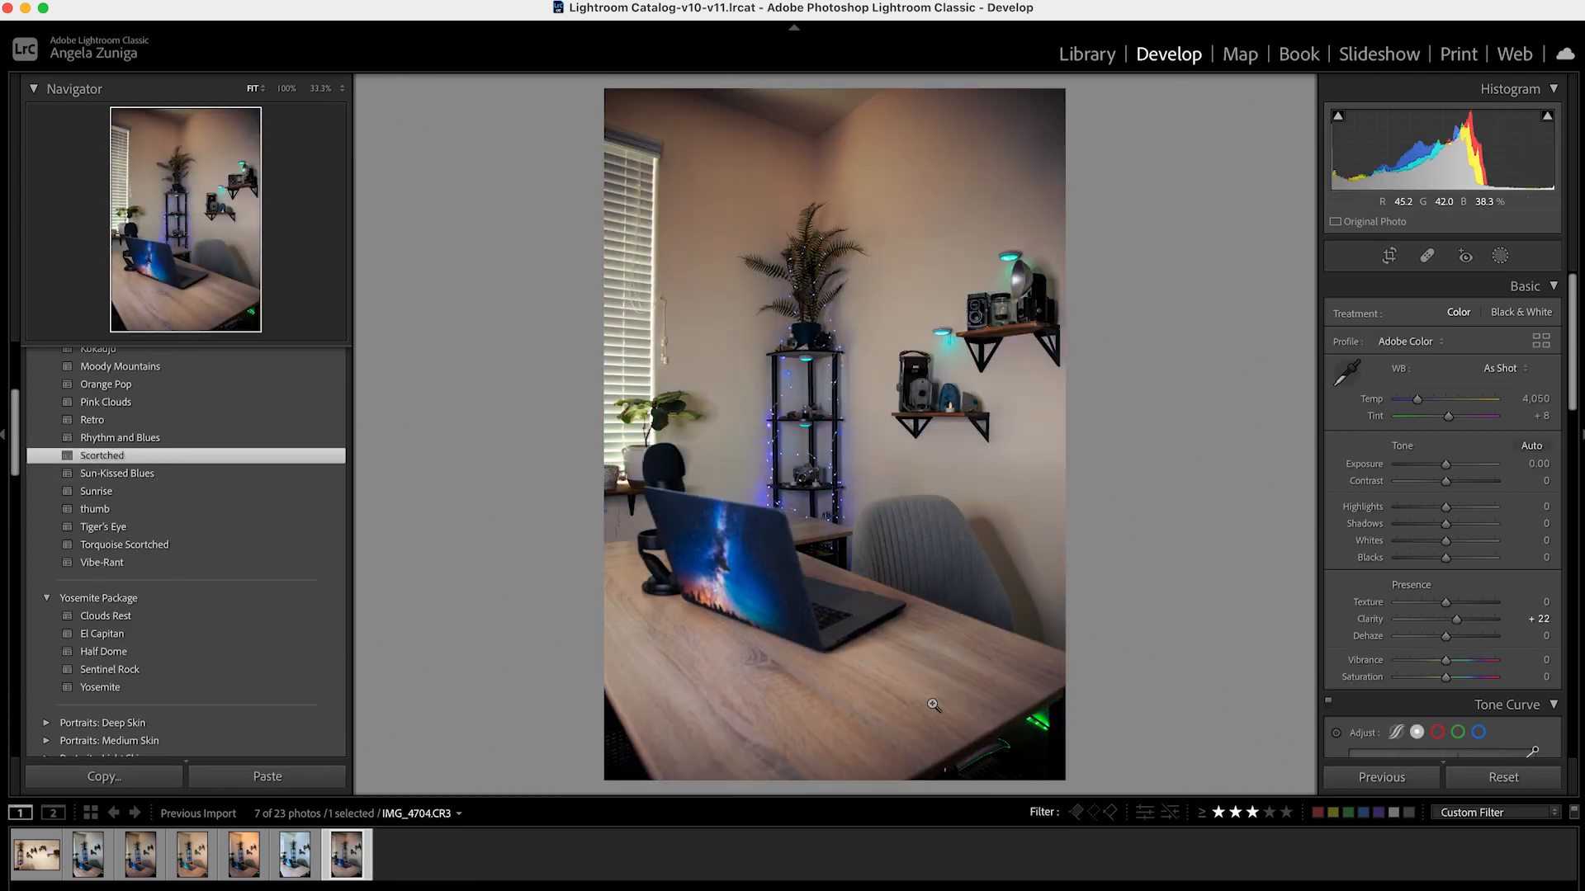
scroll(183, 477, "up", 3)
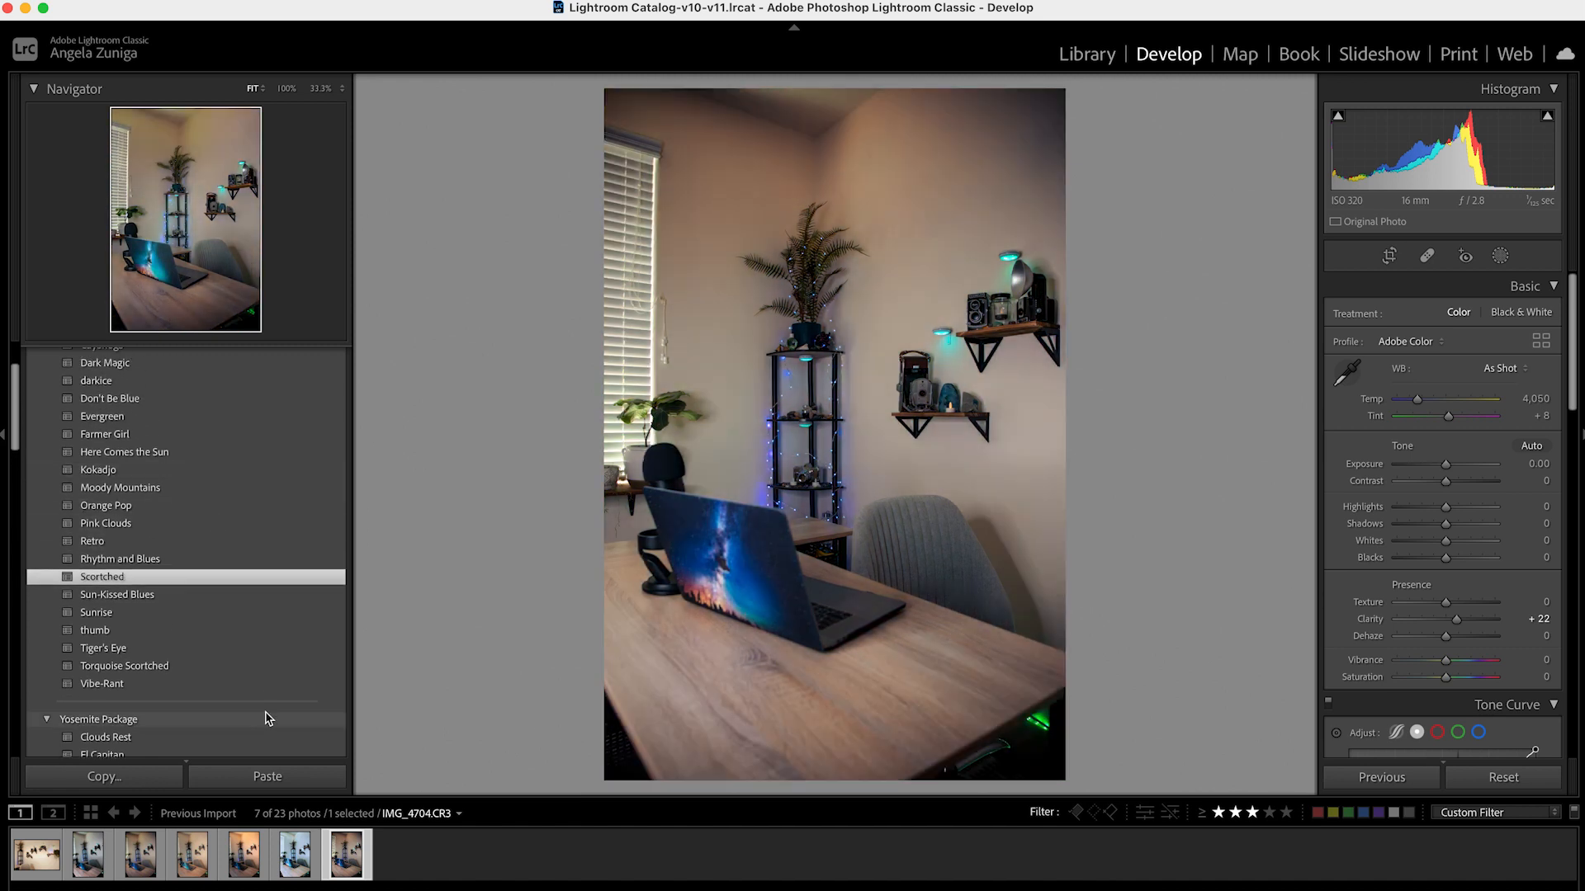
left_click(245, 857)
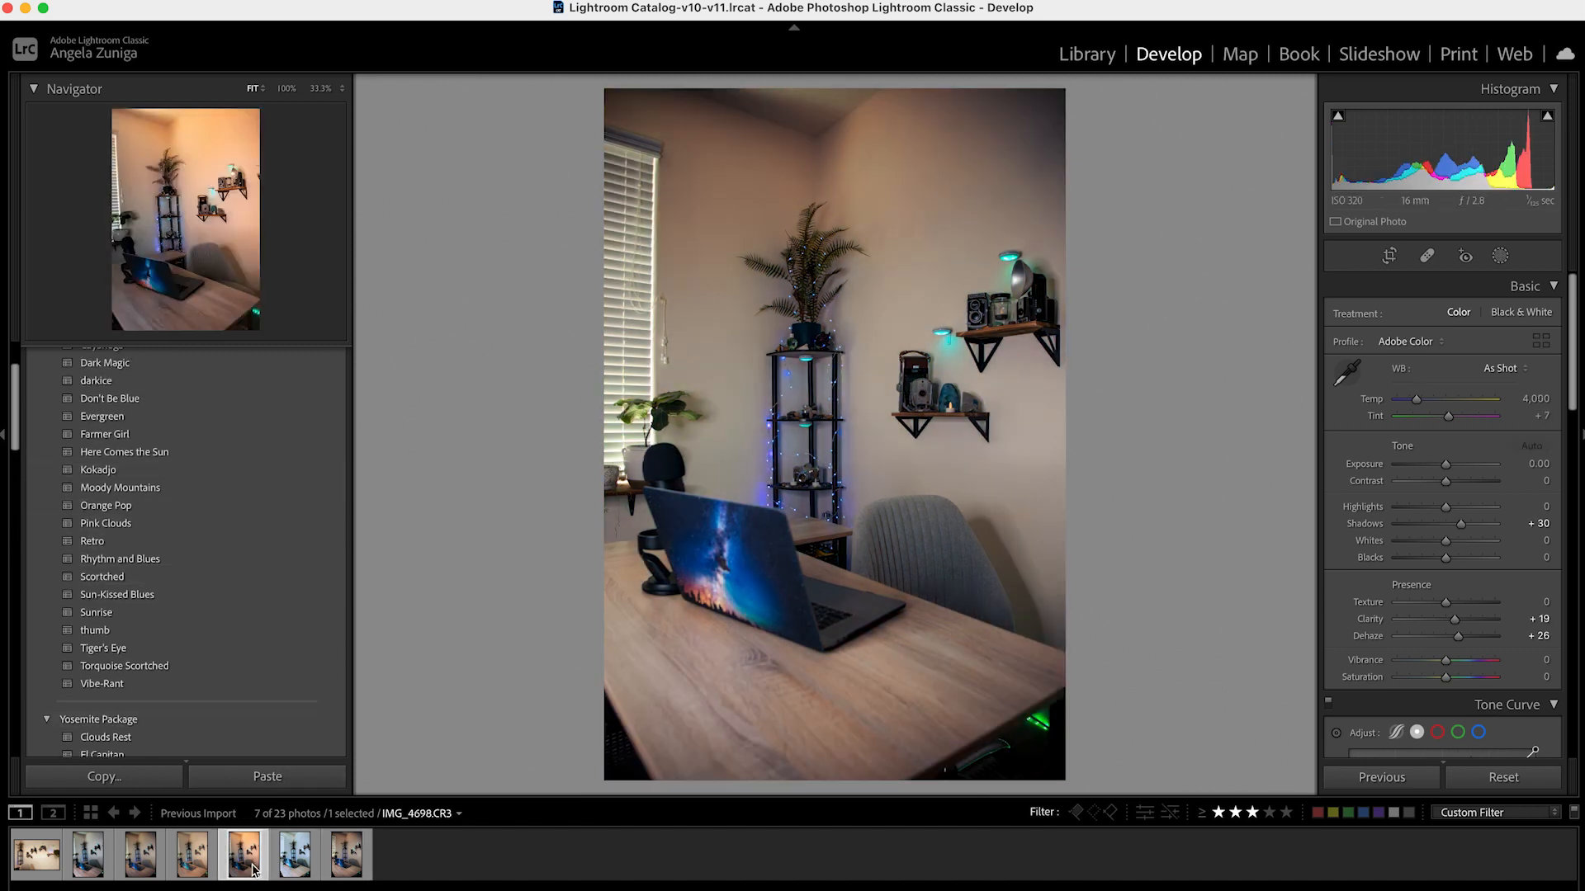
Select all the filtered photos and export them as JPEGs to a JPG subfolder in the original photos' folder
left_click(40, 859)
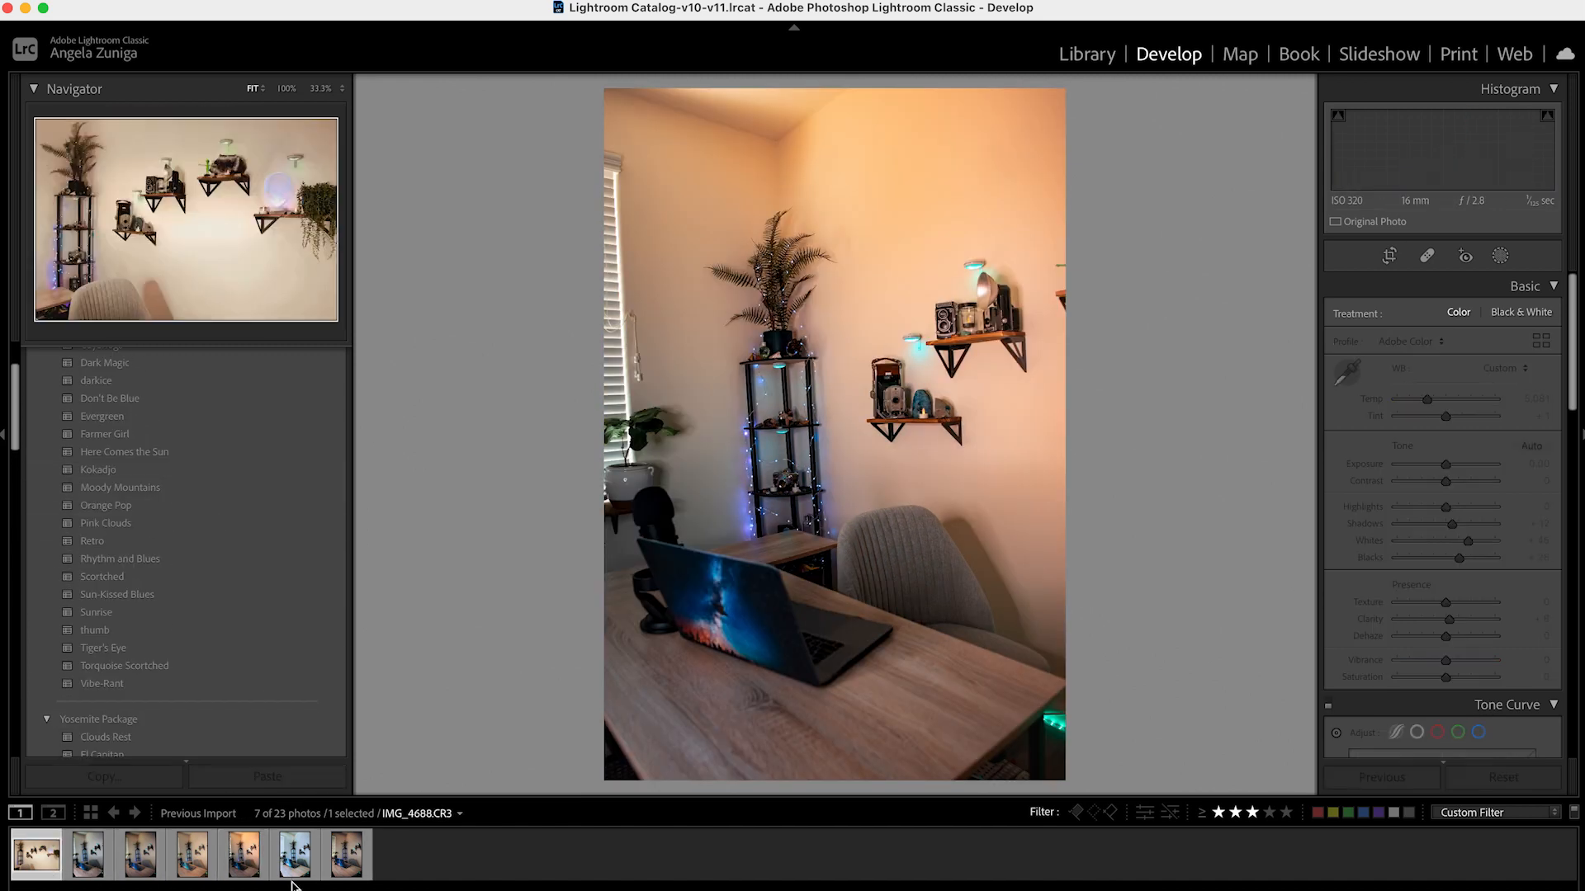
key("super+a")
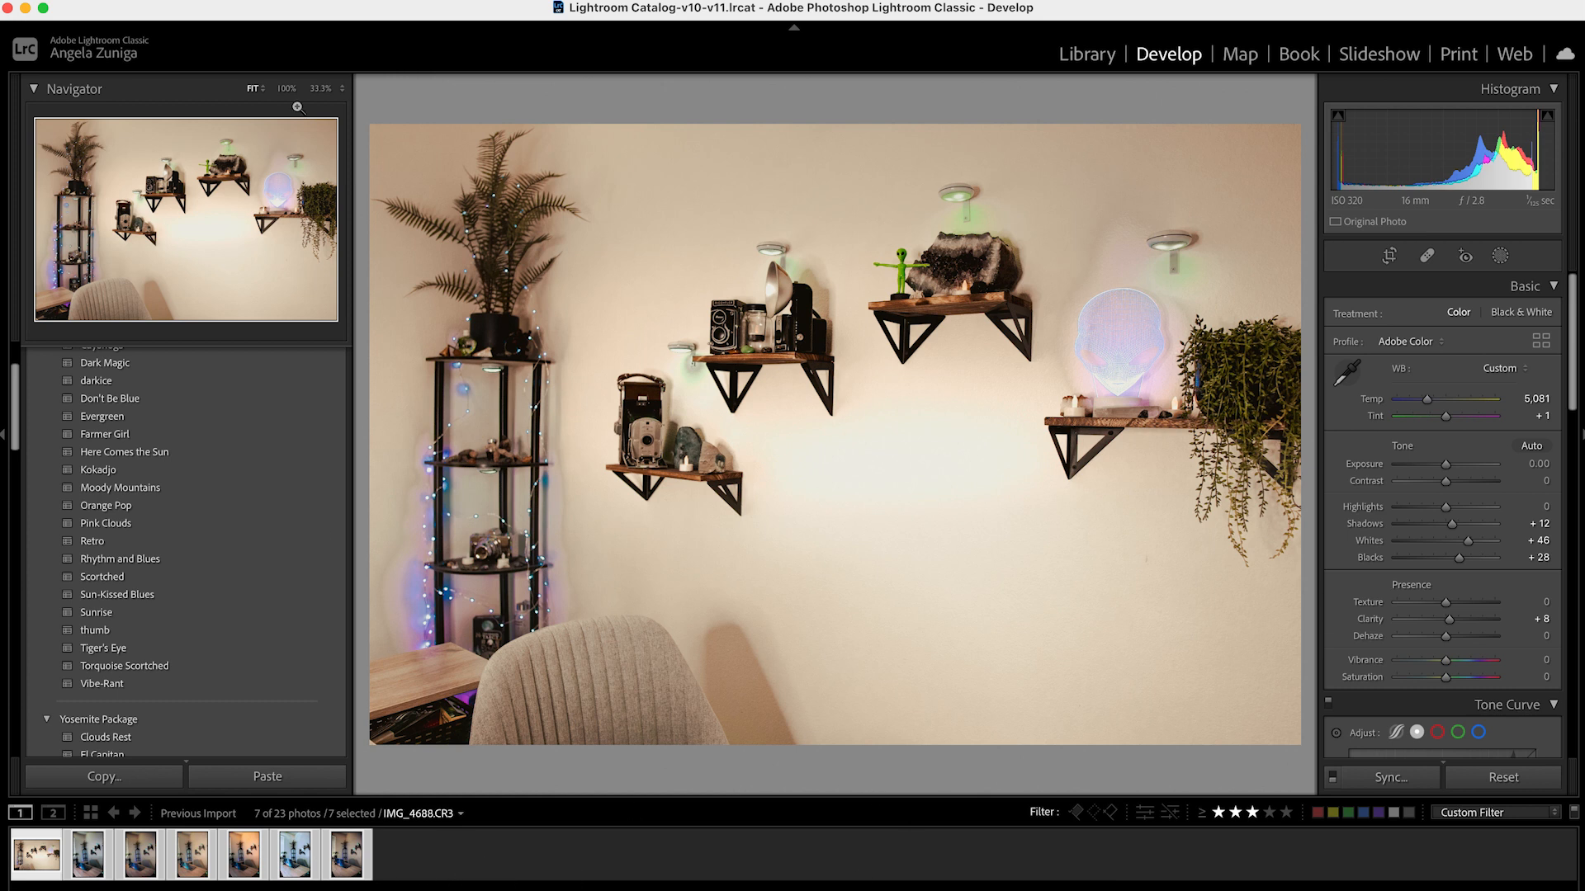
left_click(168, 1)
left_click(218, 260)
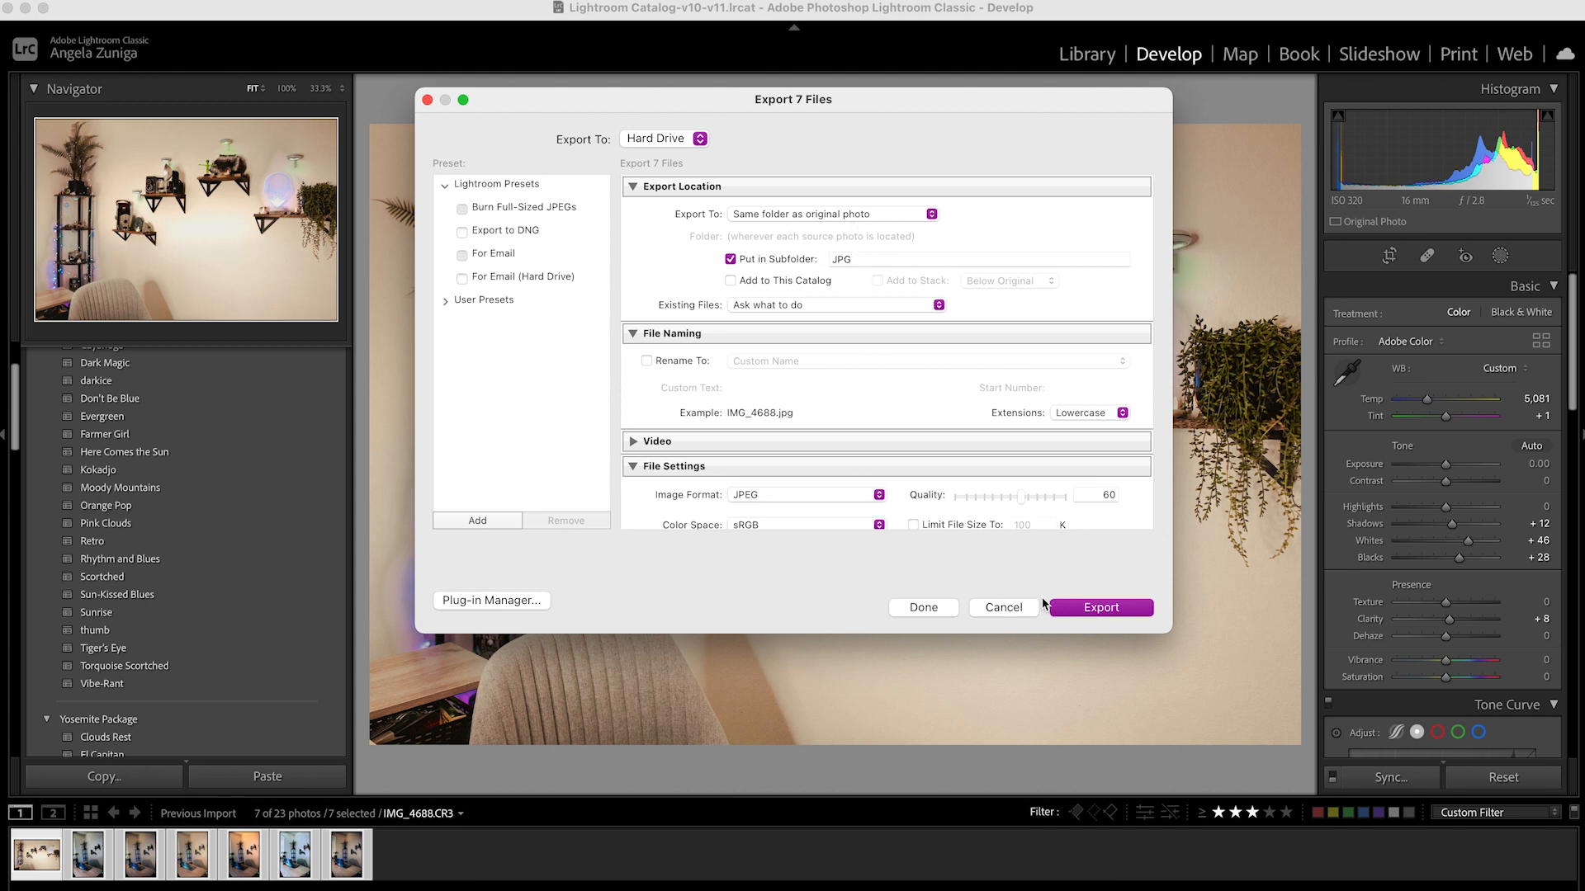
left_click(1102, 608)
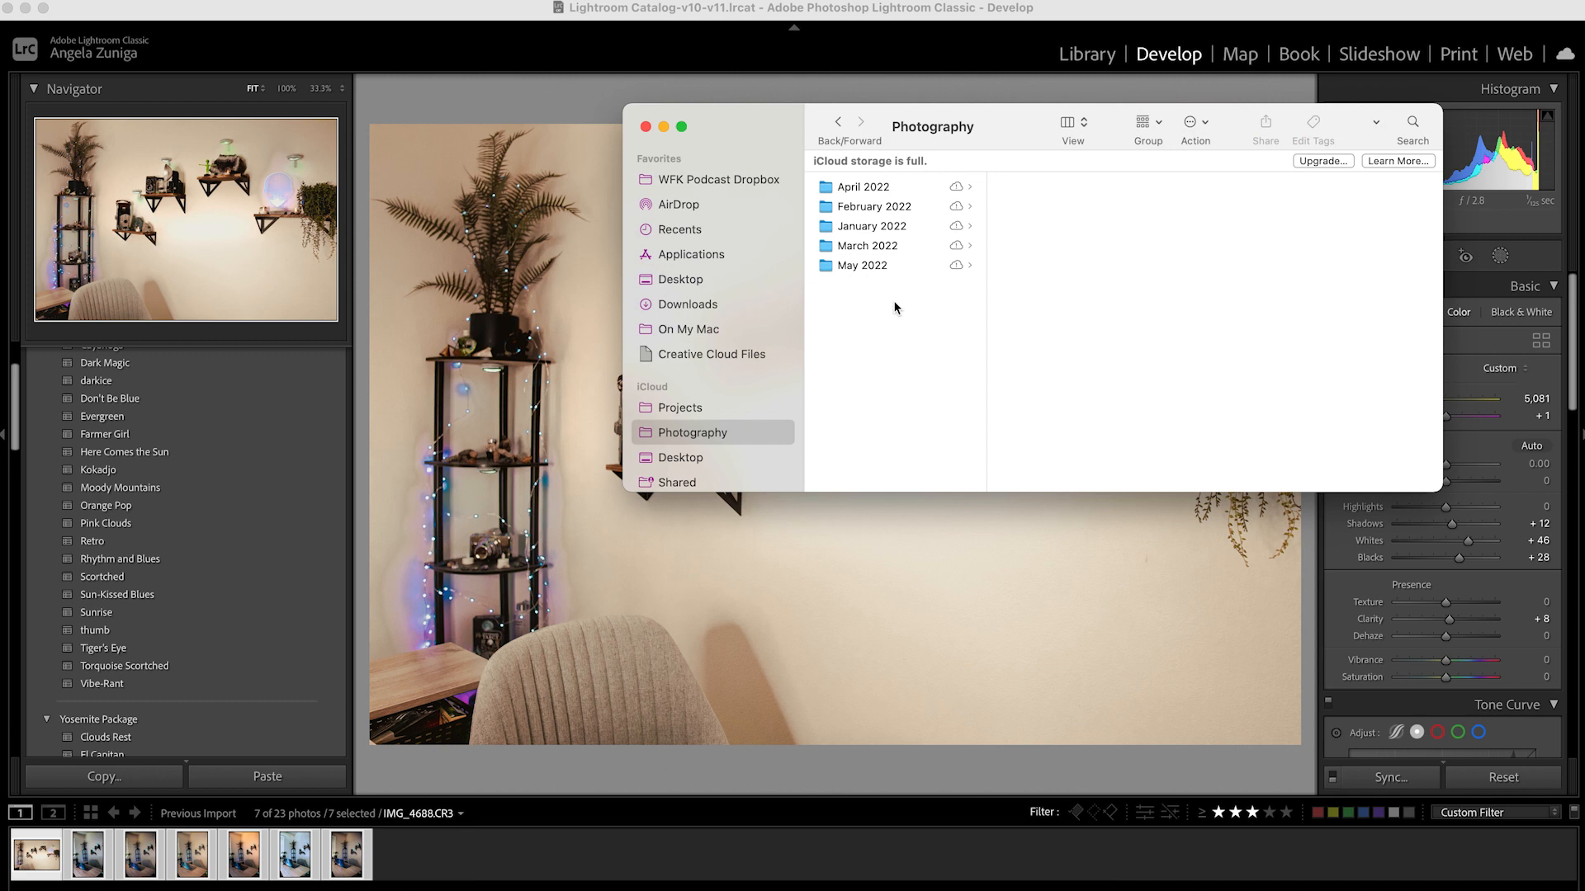
In Finder, open the JPG folder inside May 2022 > Organization Video and select IMG_4688.jpg
left_click(882, 272)
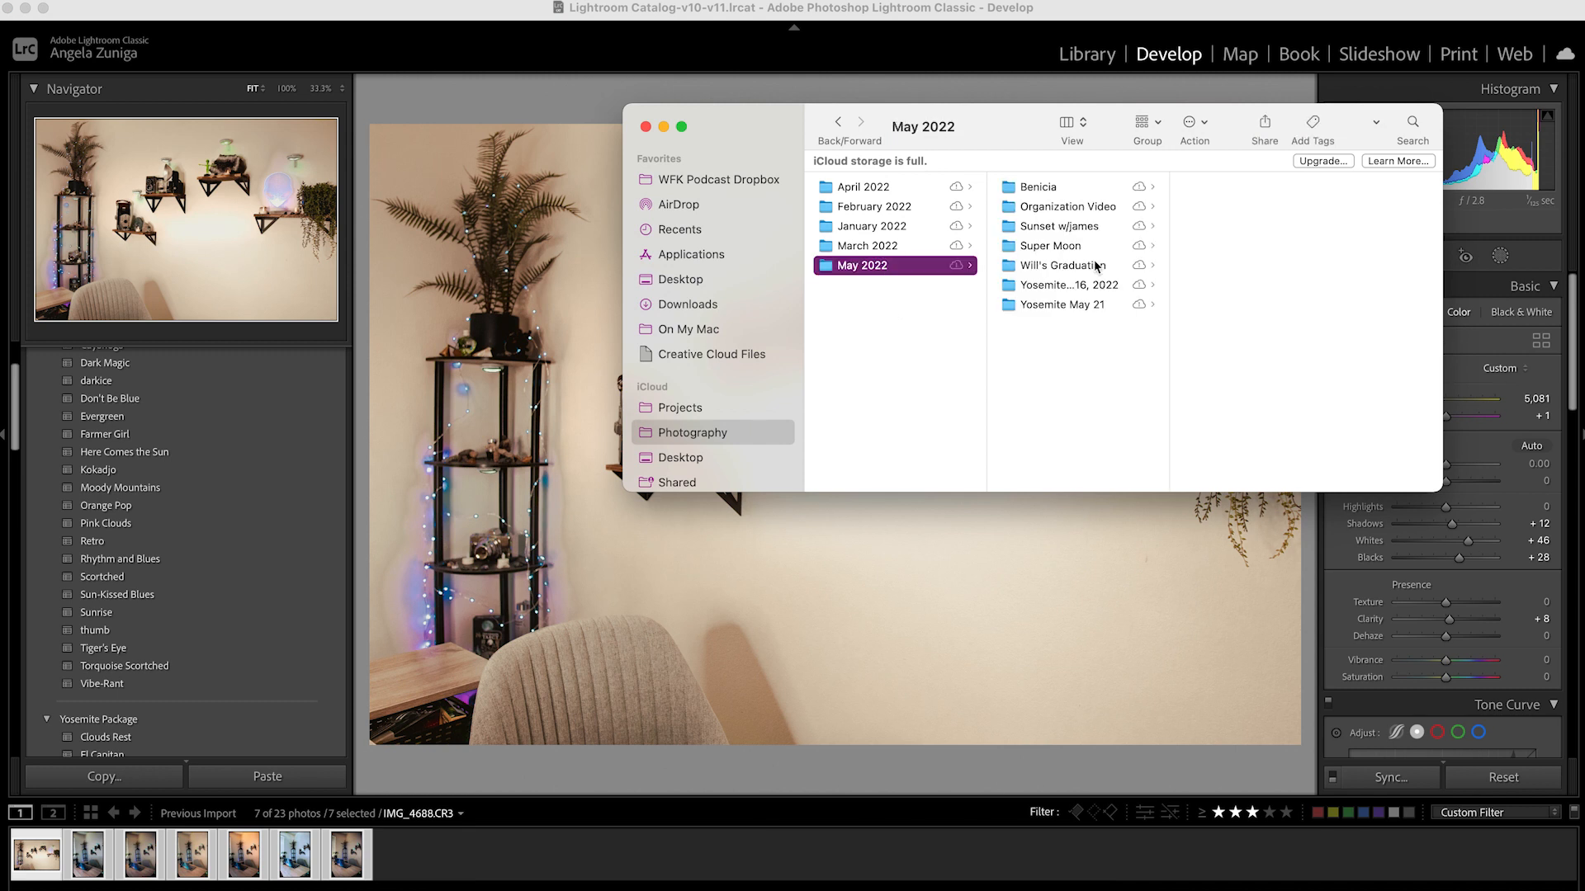
left_click(1096, 205)
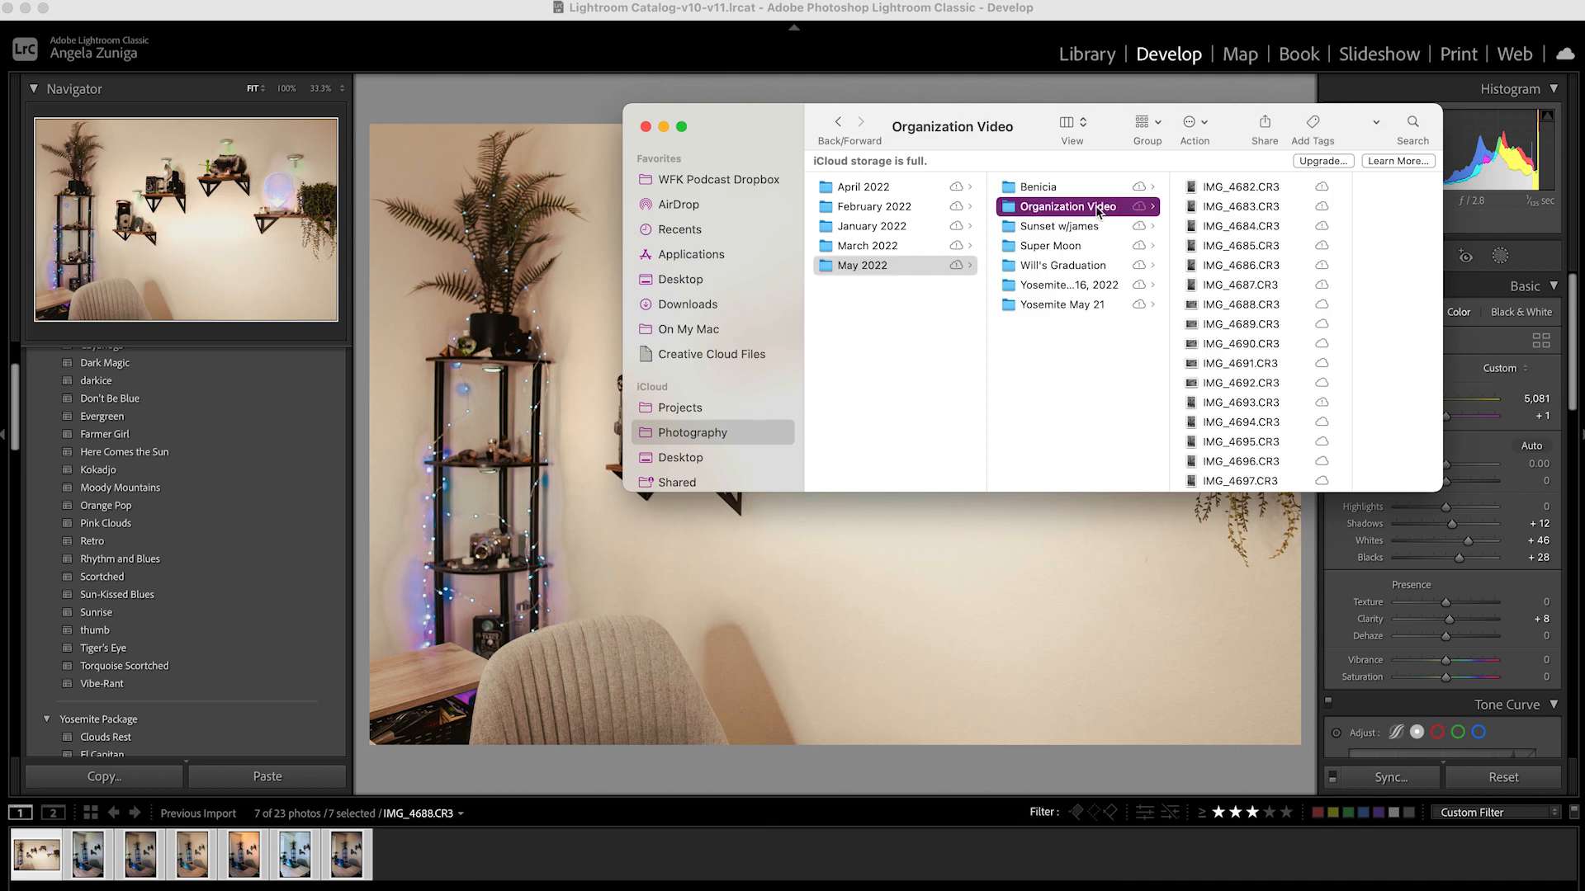
scroll(1229, 454, "down", 5)
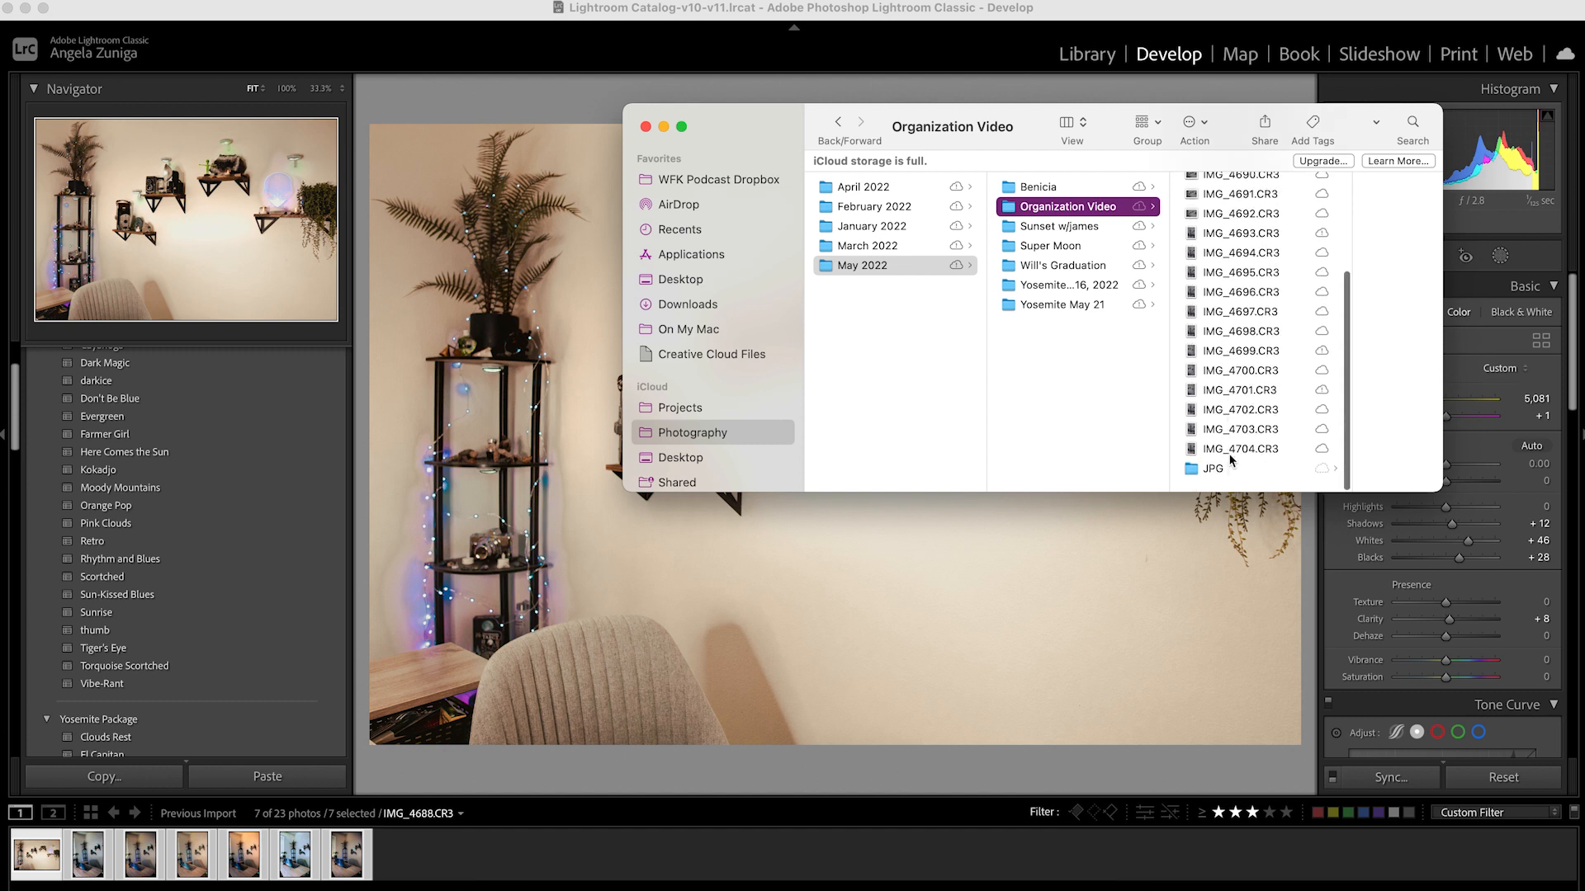
left_click(1213, 475)
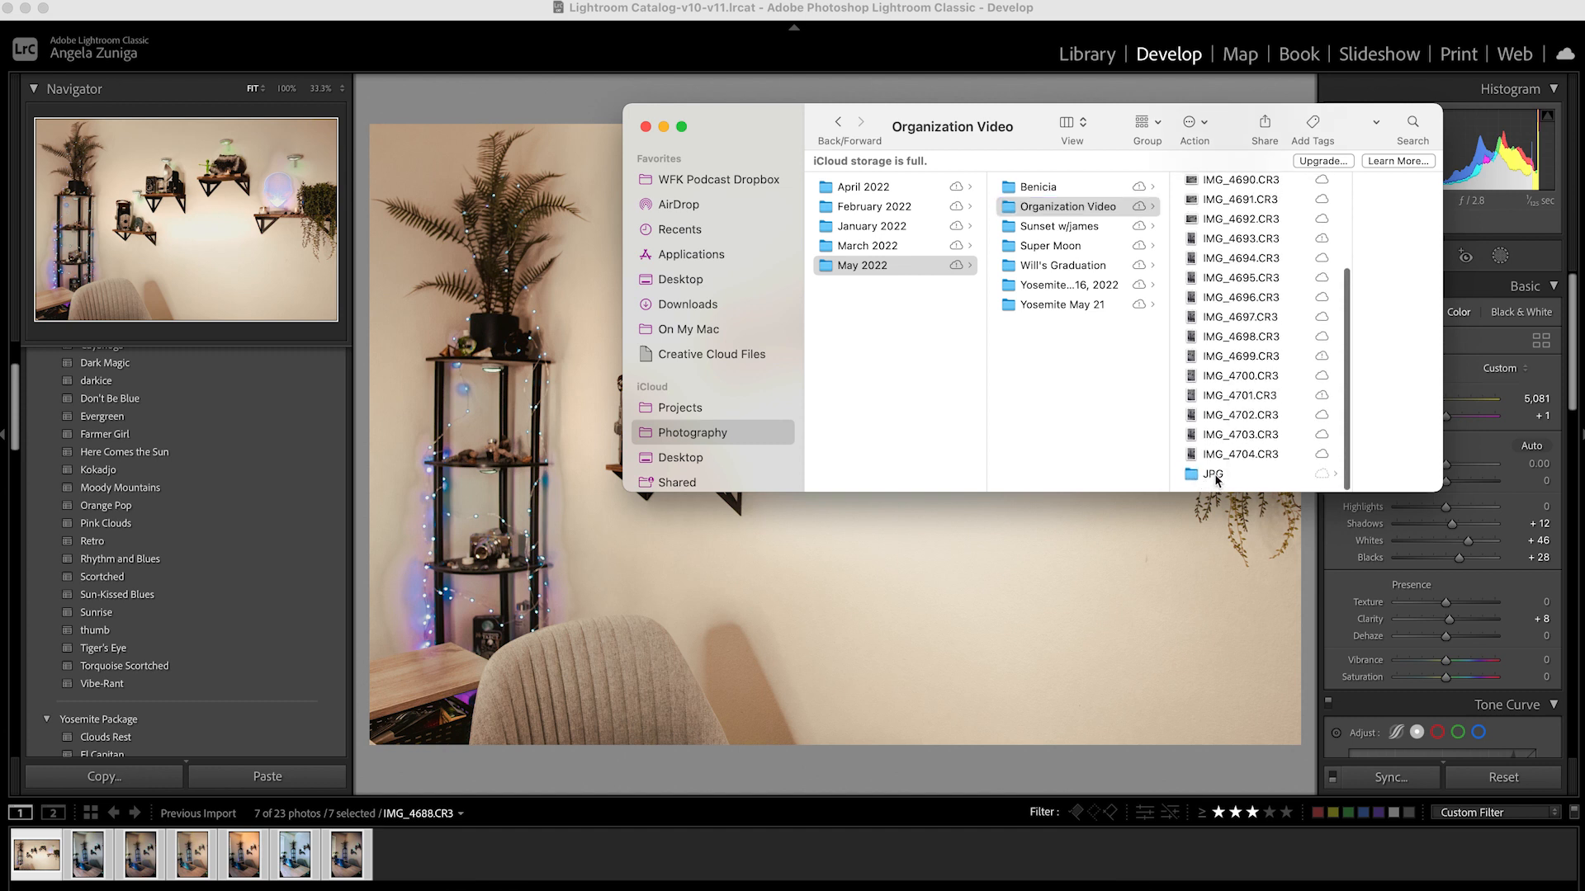
left_click(1329, 187)
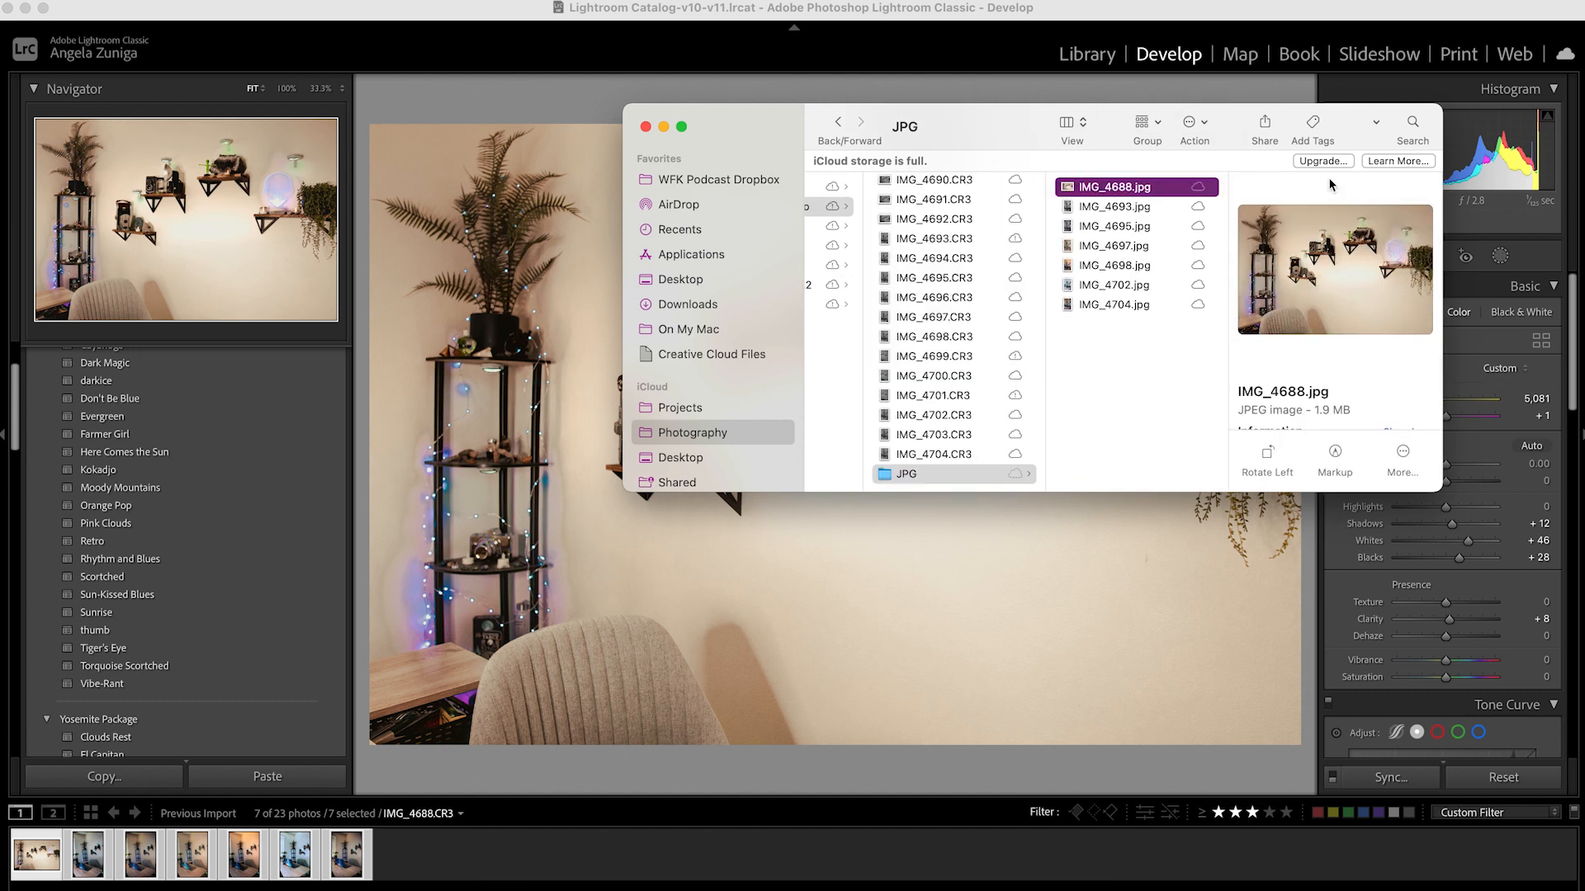
Preview the exported JPGs one after another from IMG_4688.jpg to IMG_4704.jpg, and look back over the parent folders
key("space")
key("Down")
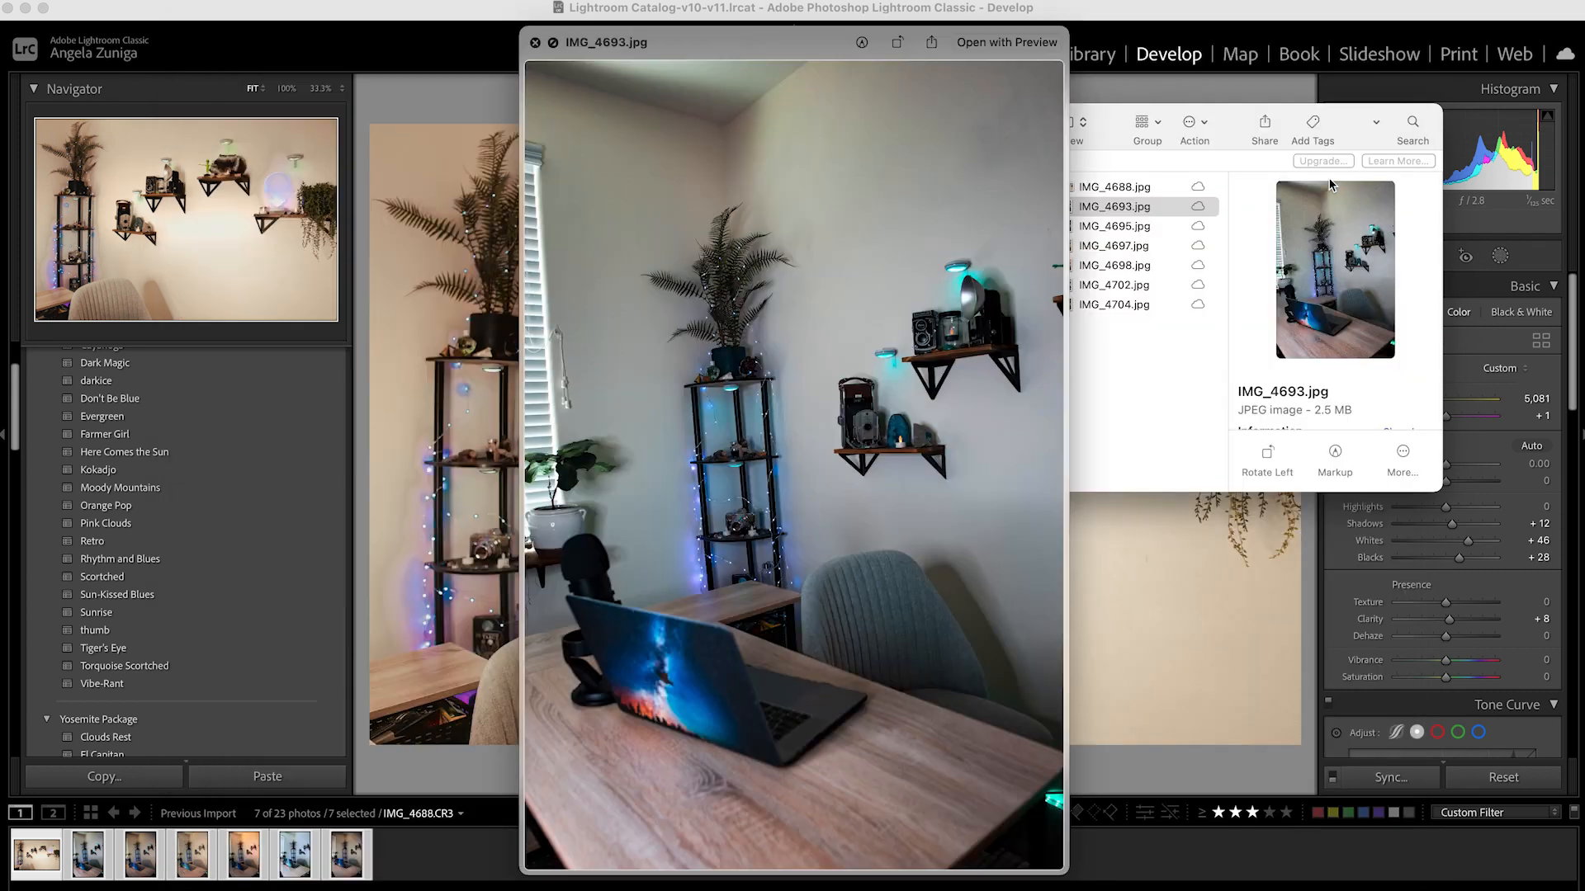
key("Down")
key("Down")
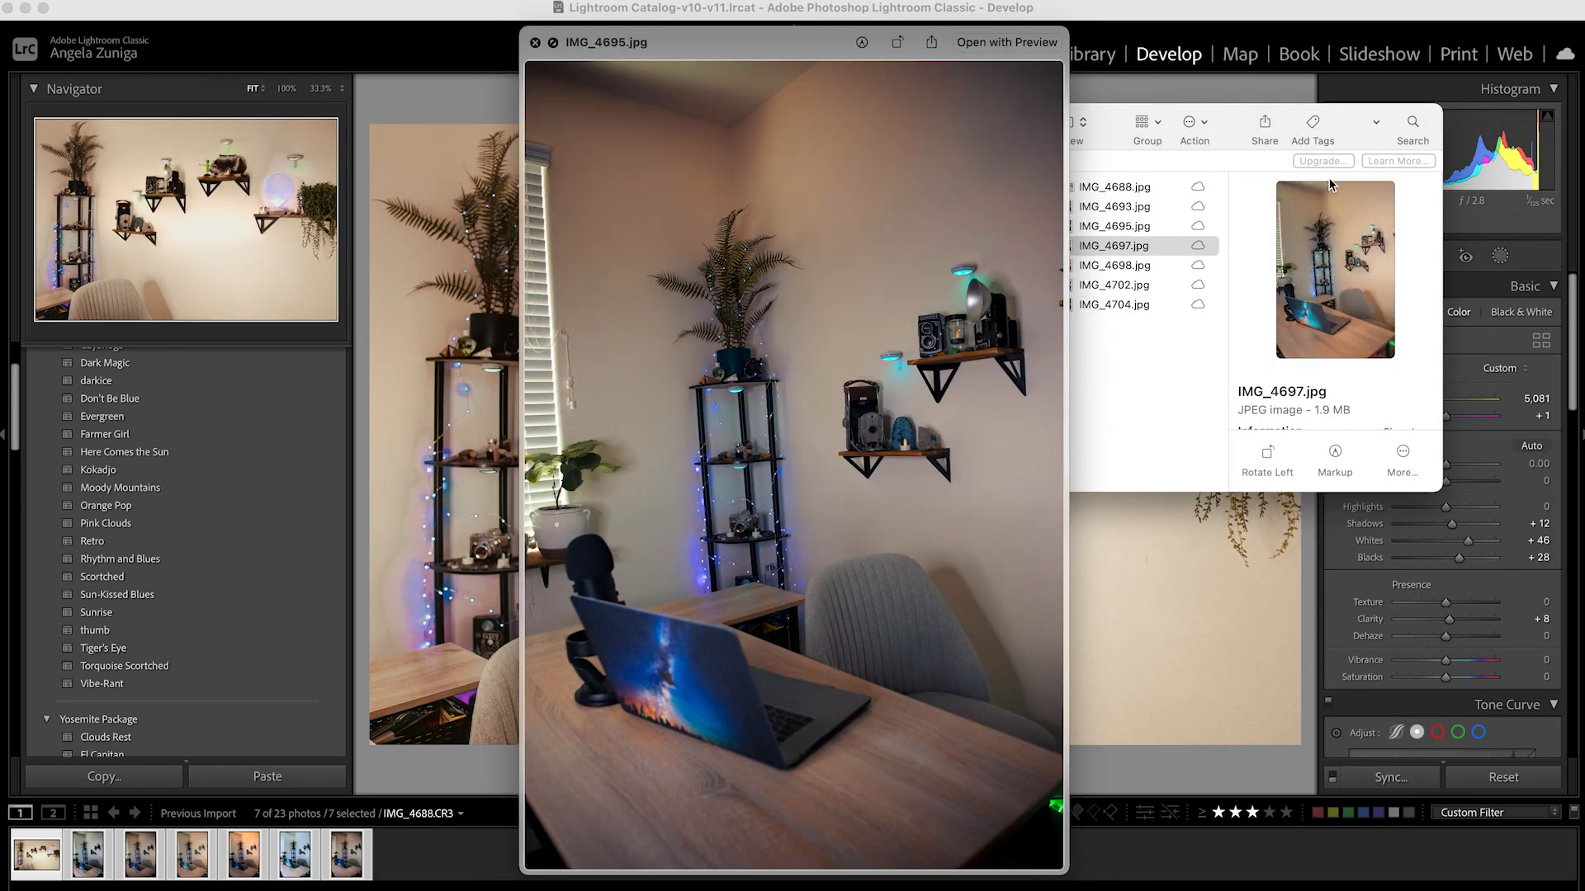
key("Down")
key("Down")
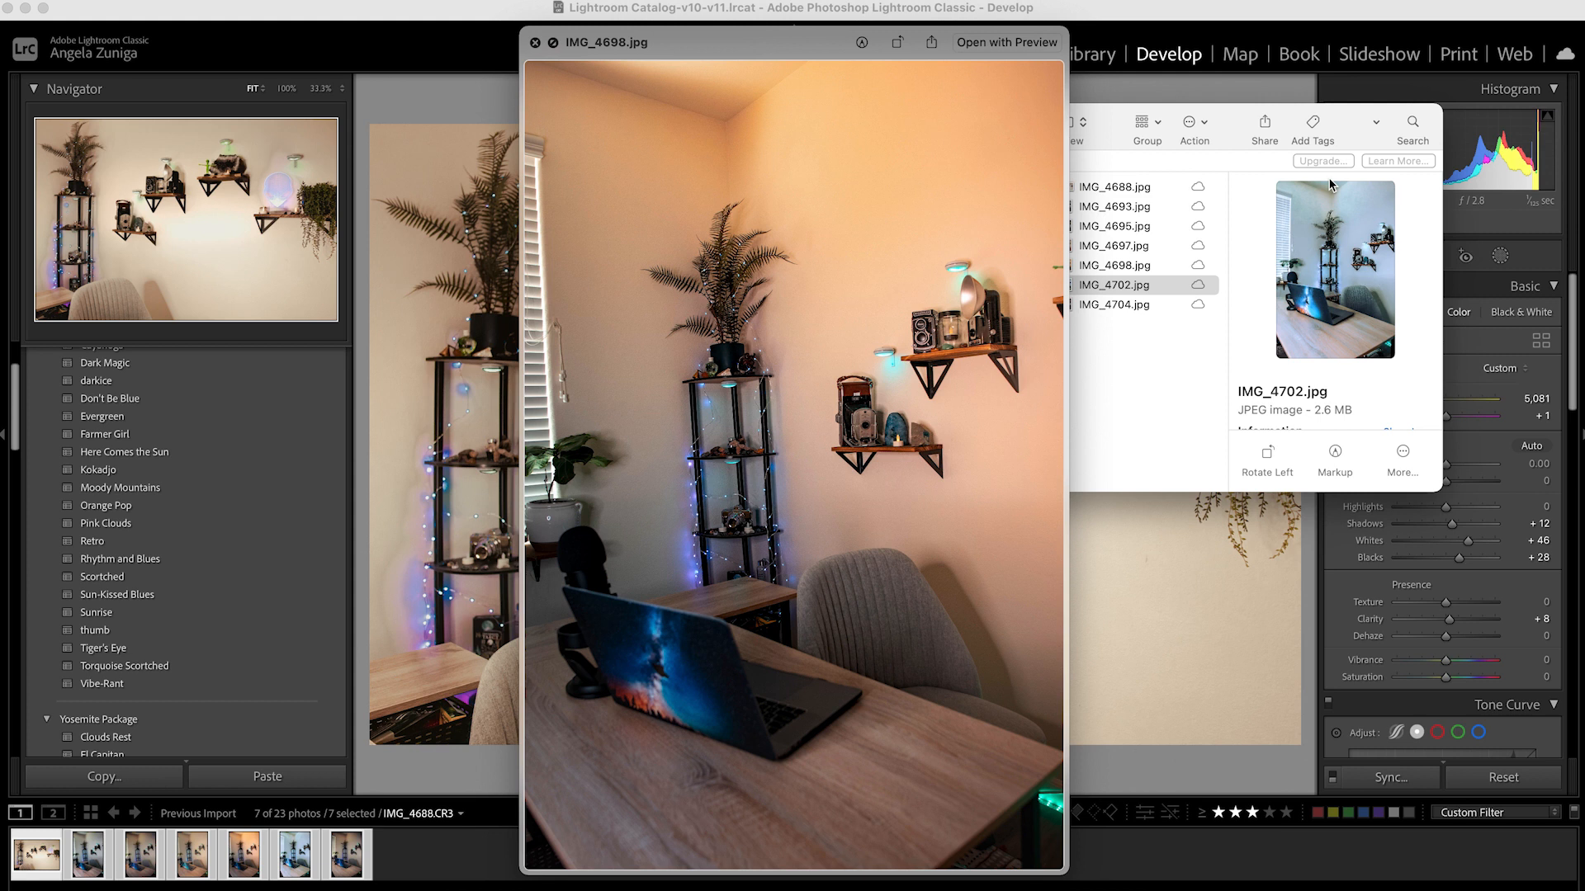
key("Down")
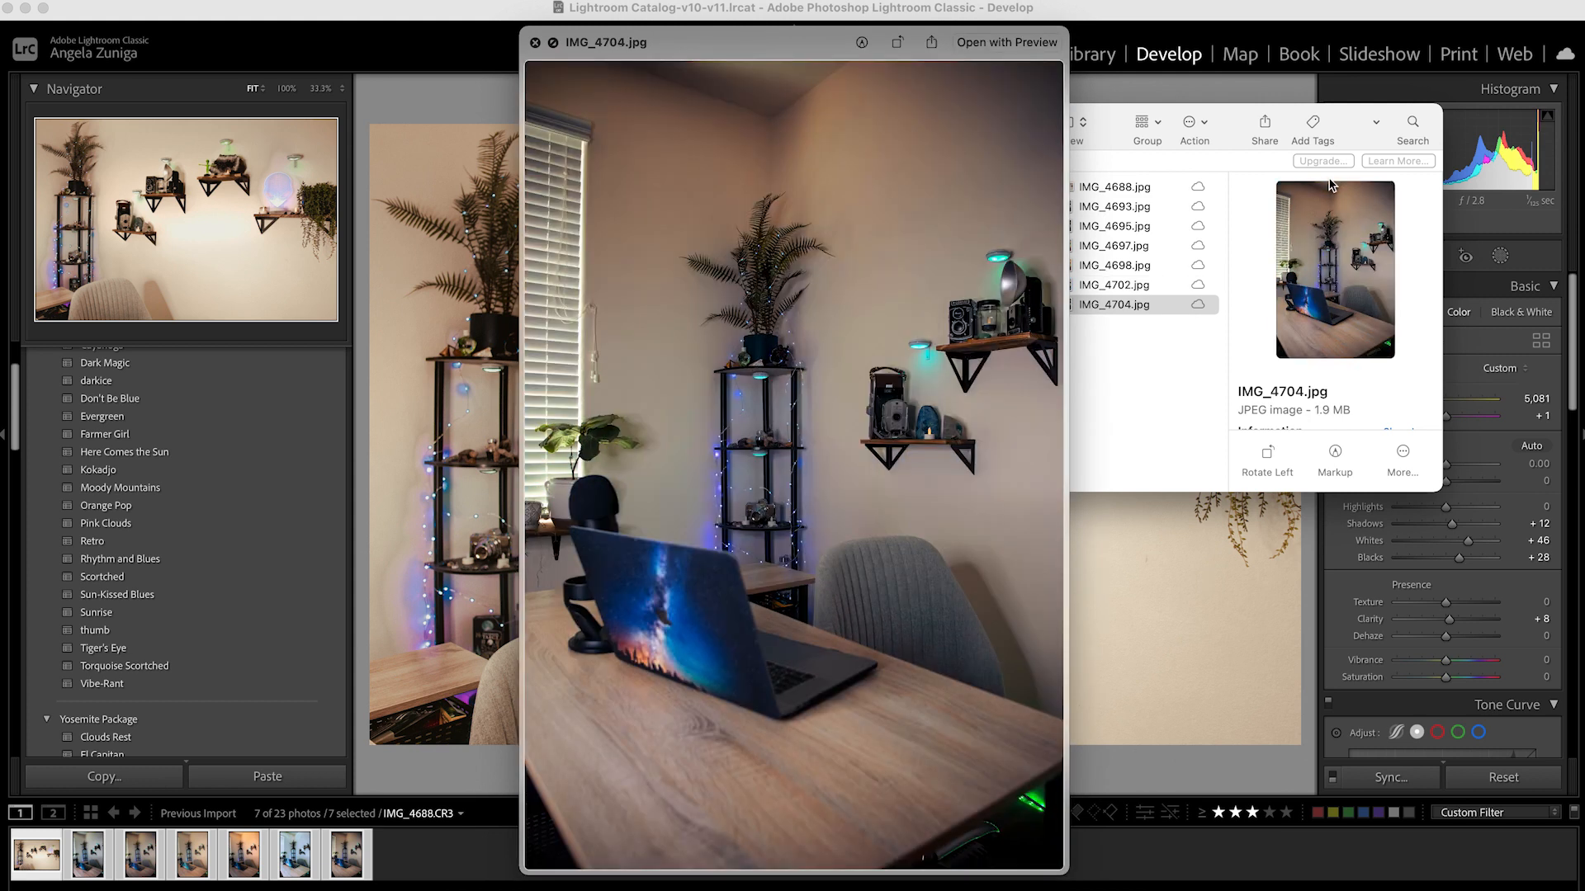
key("space")
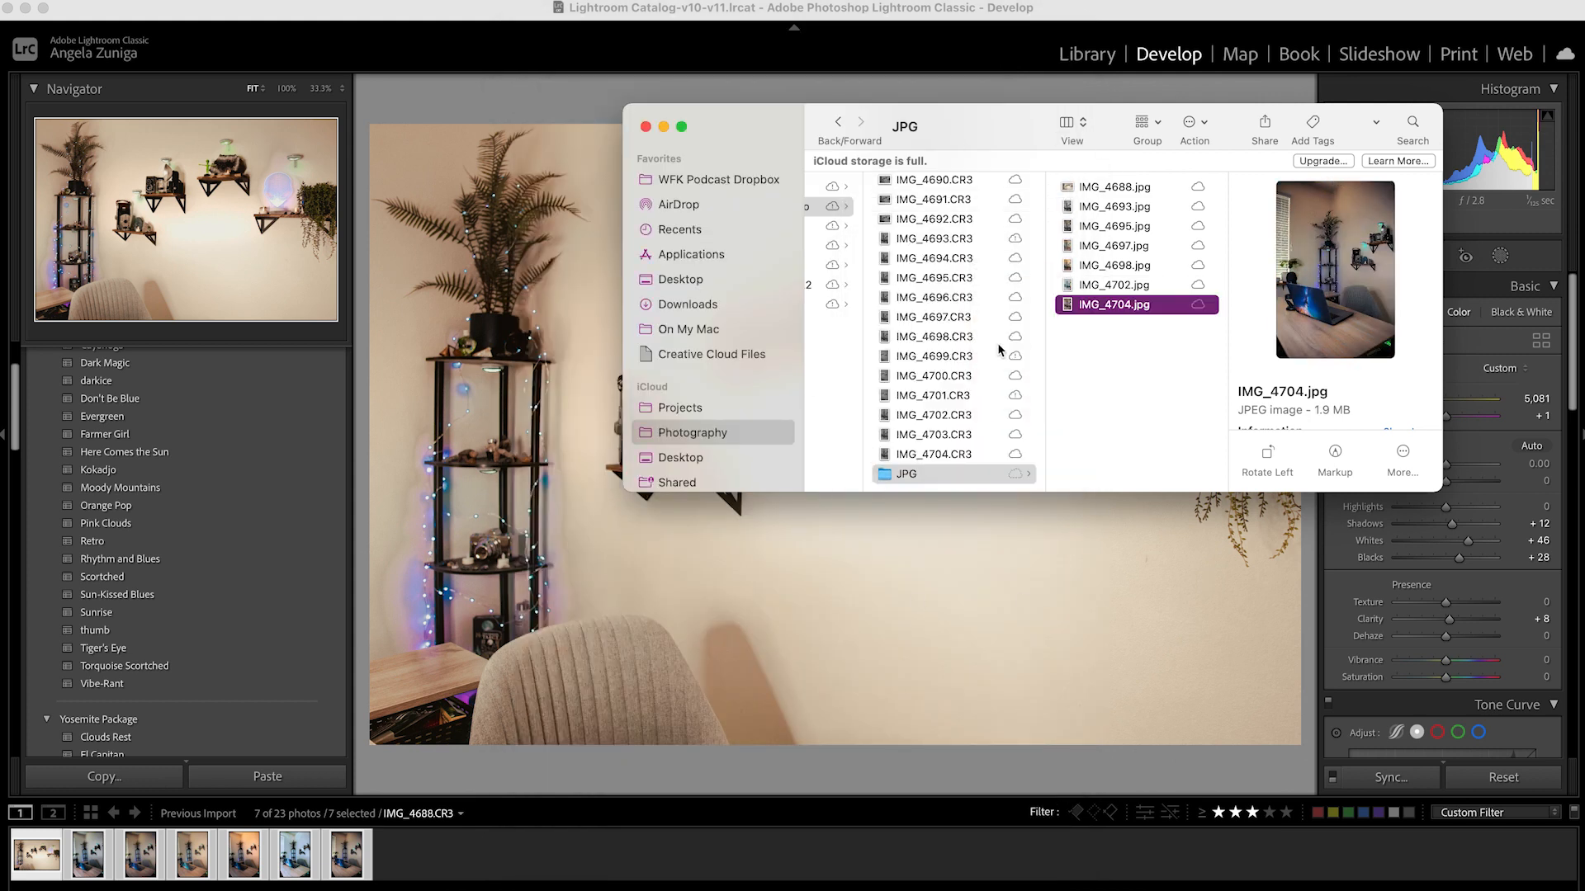
scroll(942, 357, "right", 3)
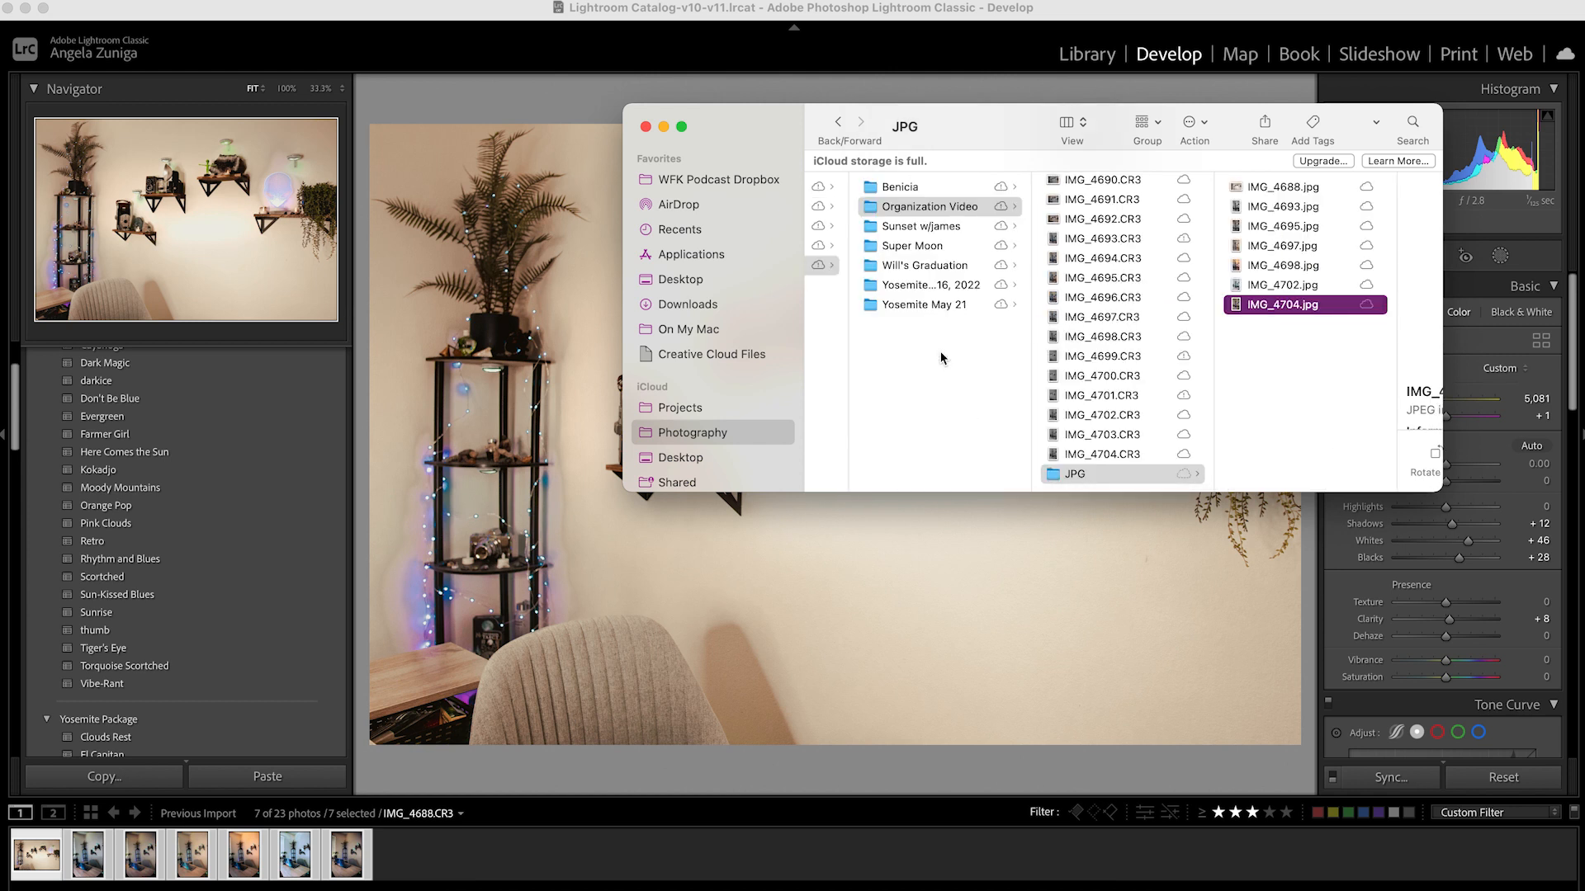
scroll(948, 403, "left", 5)
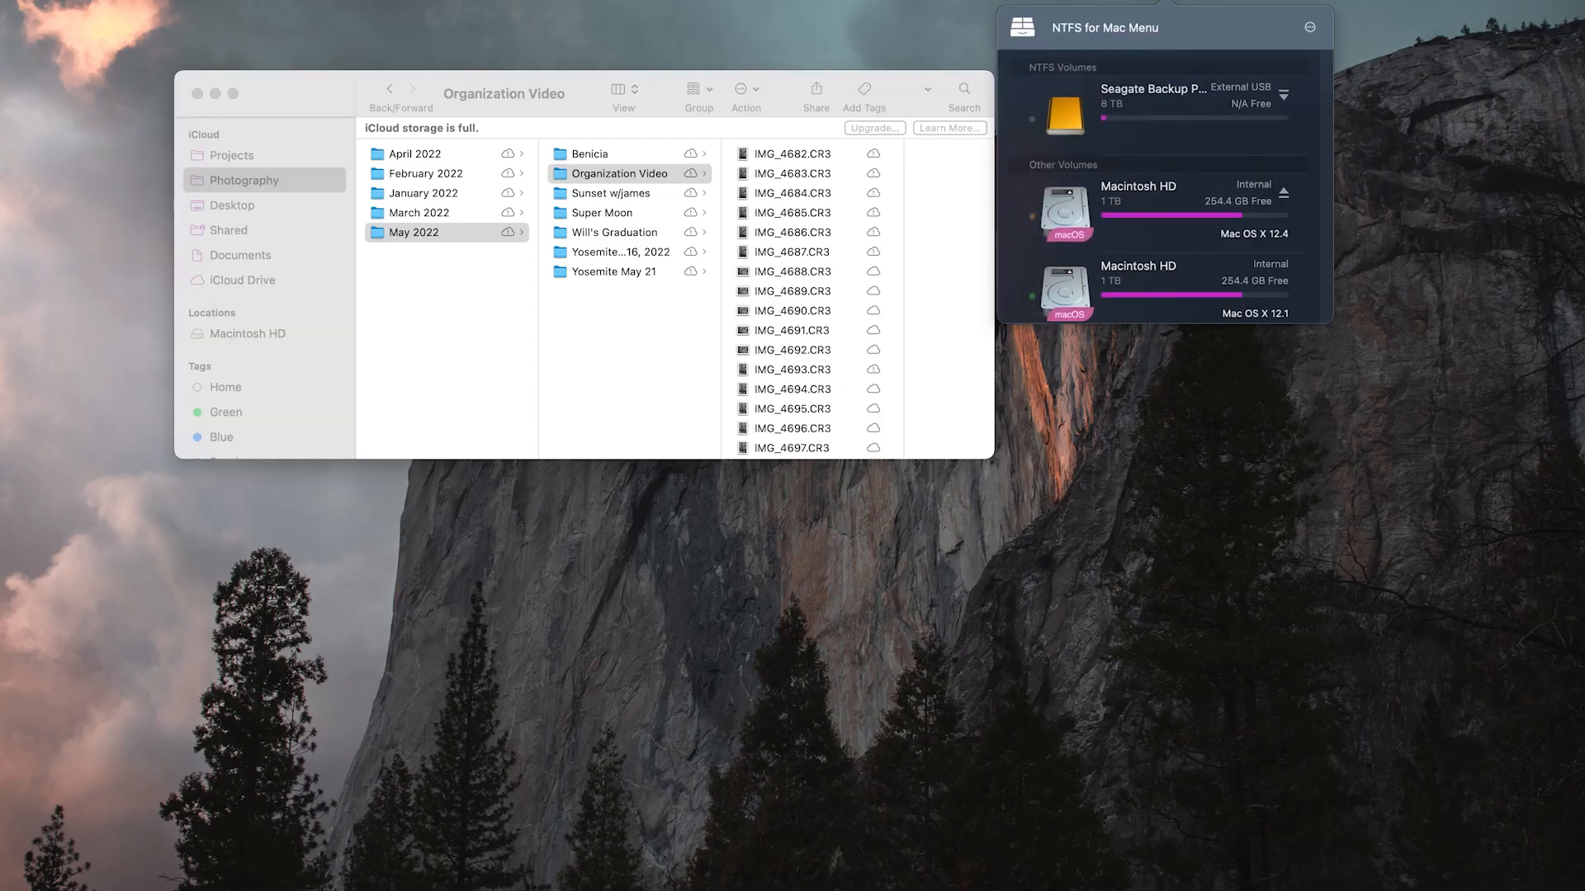
Mount the Seagate Backup external drive and open a second Finder window beside the Organization Video window
left_click(1279, 94)
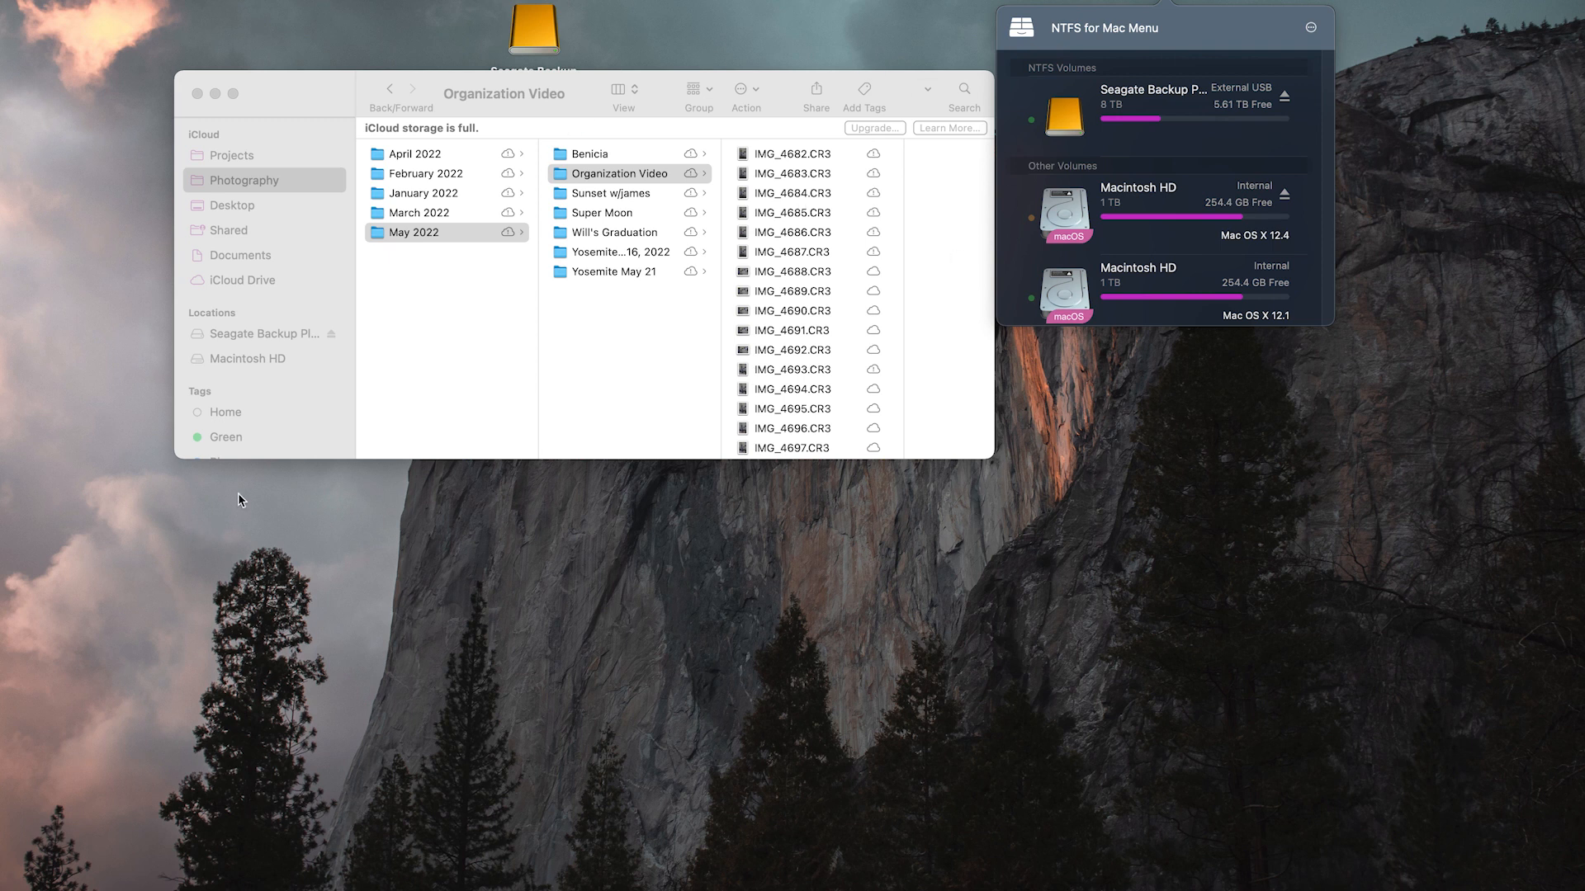
left_click(345, 416)
left_click(116, 0)
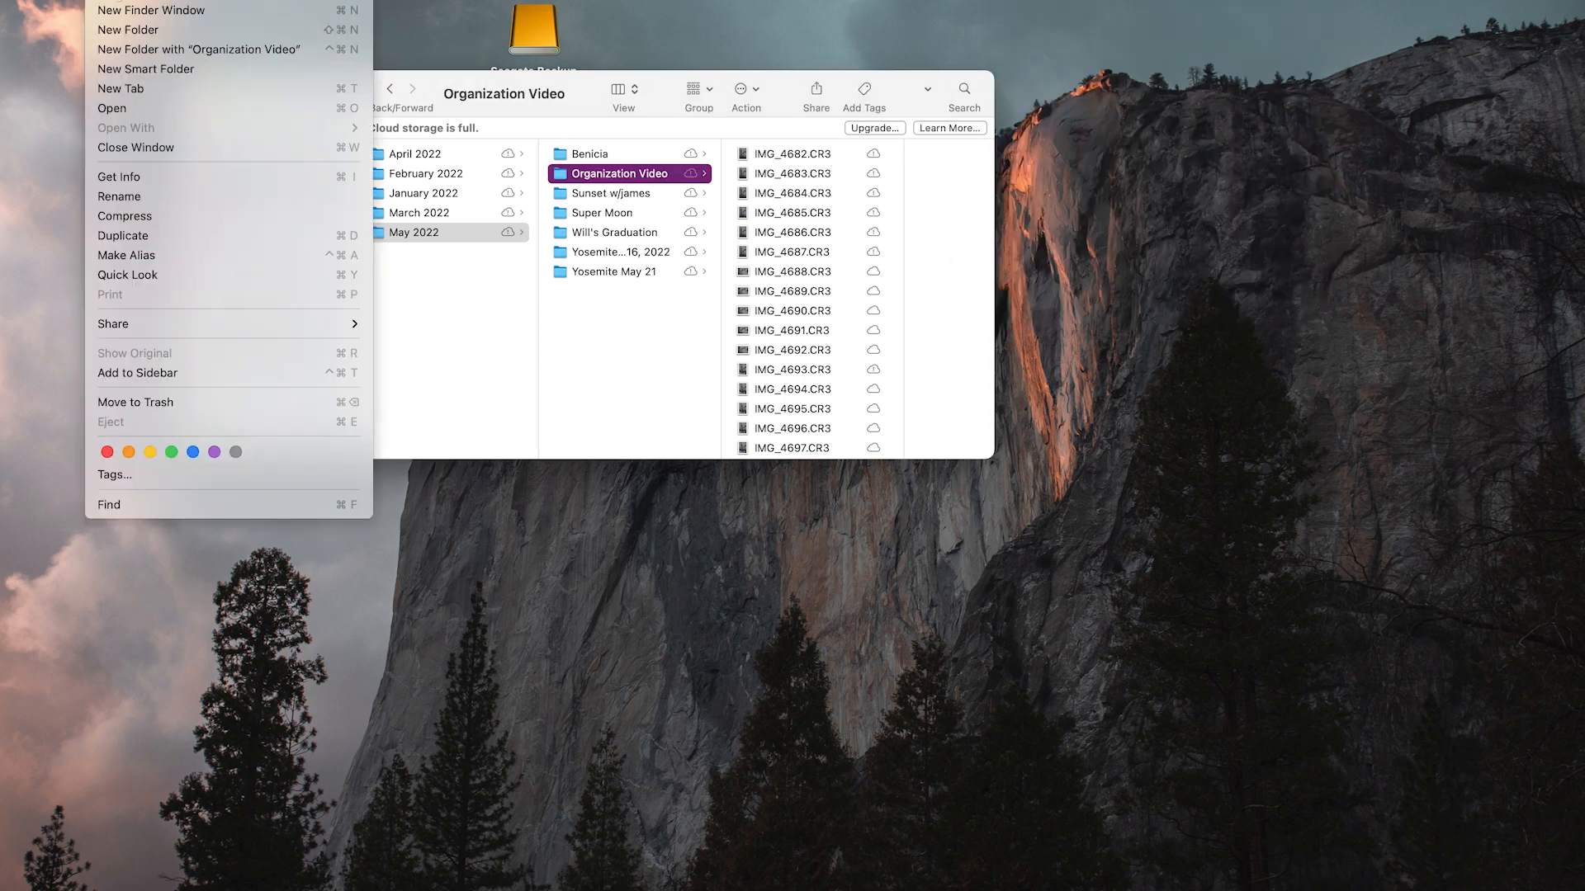
left_click(120, 9)
left_click_drag(470, 122, 1314, 145)
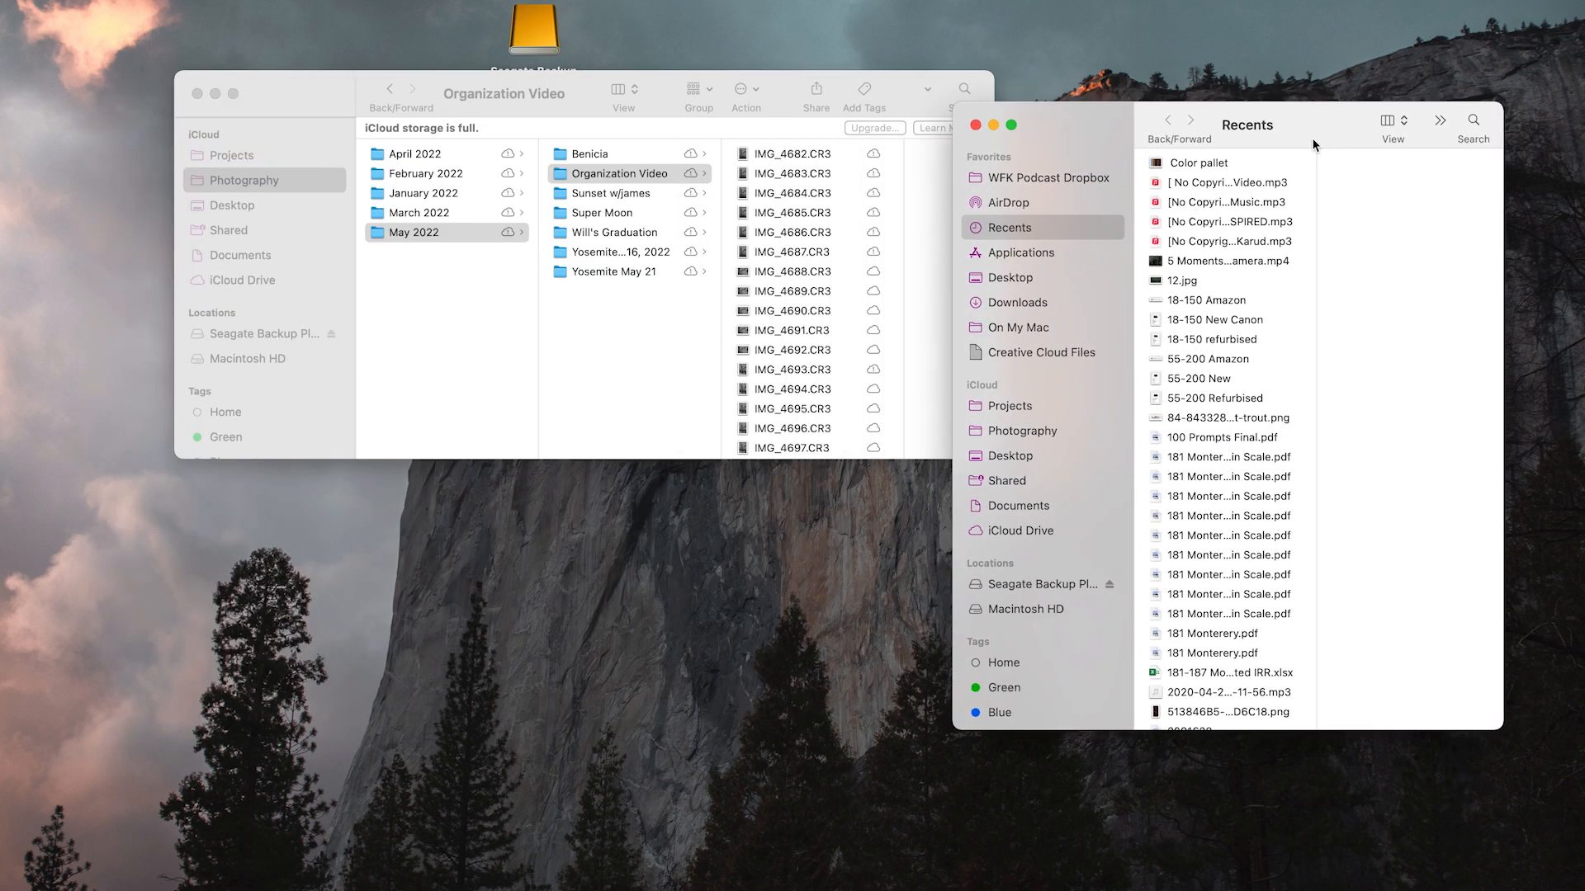
Open the Photography folder on the Seagate Backup Plus Drive and move its window closer to the source window
left_click(1066, 584)
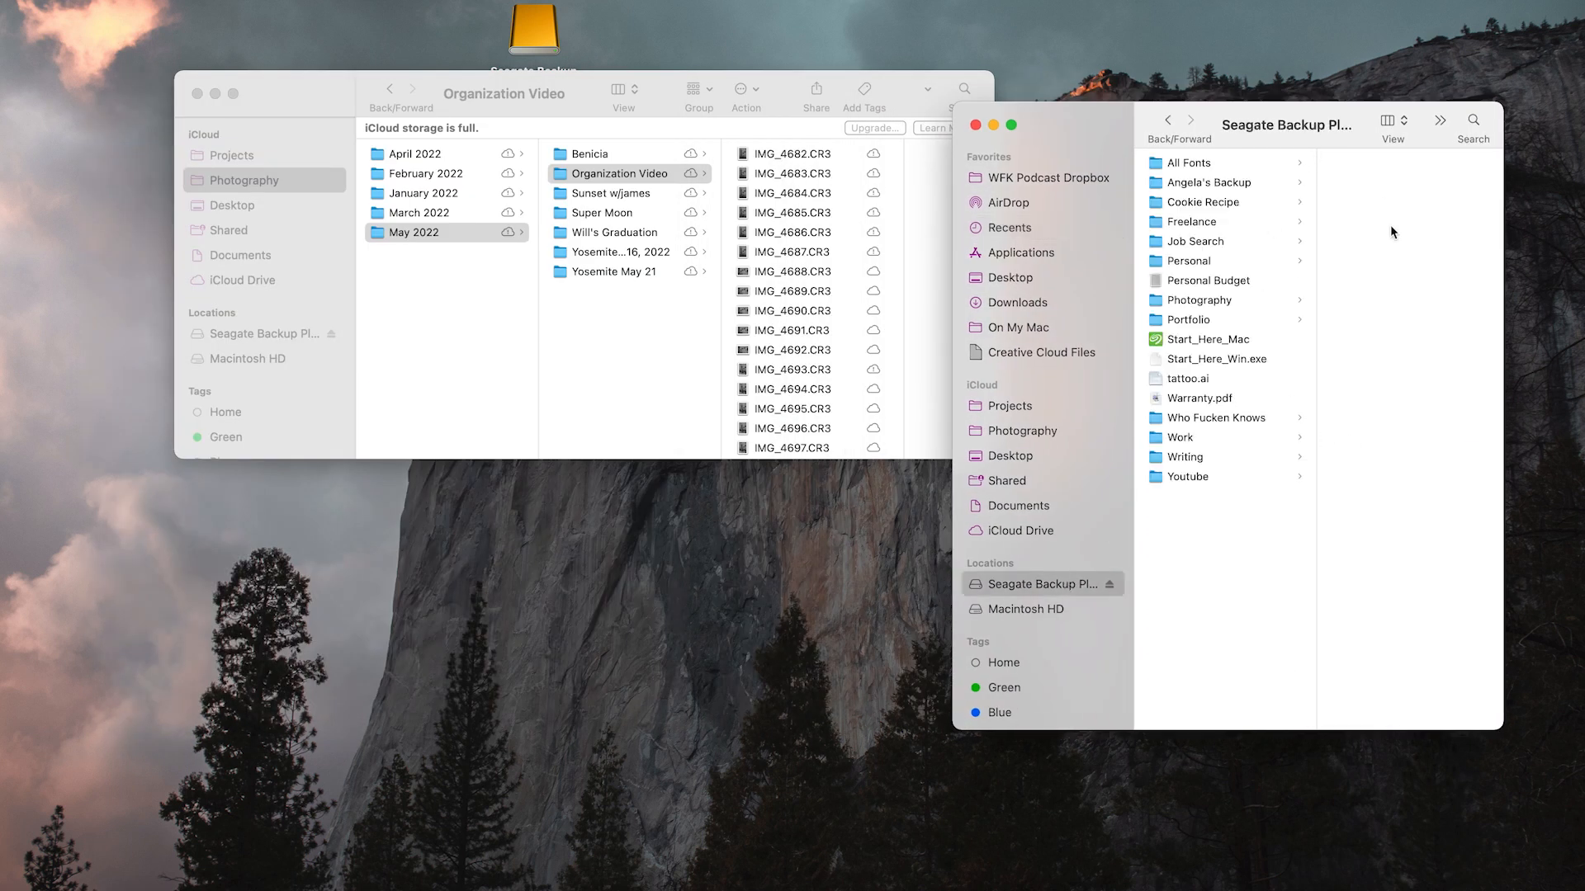
left_click(1210, 302)
left_click_drag(1344, 133, 1299, 122)
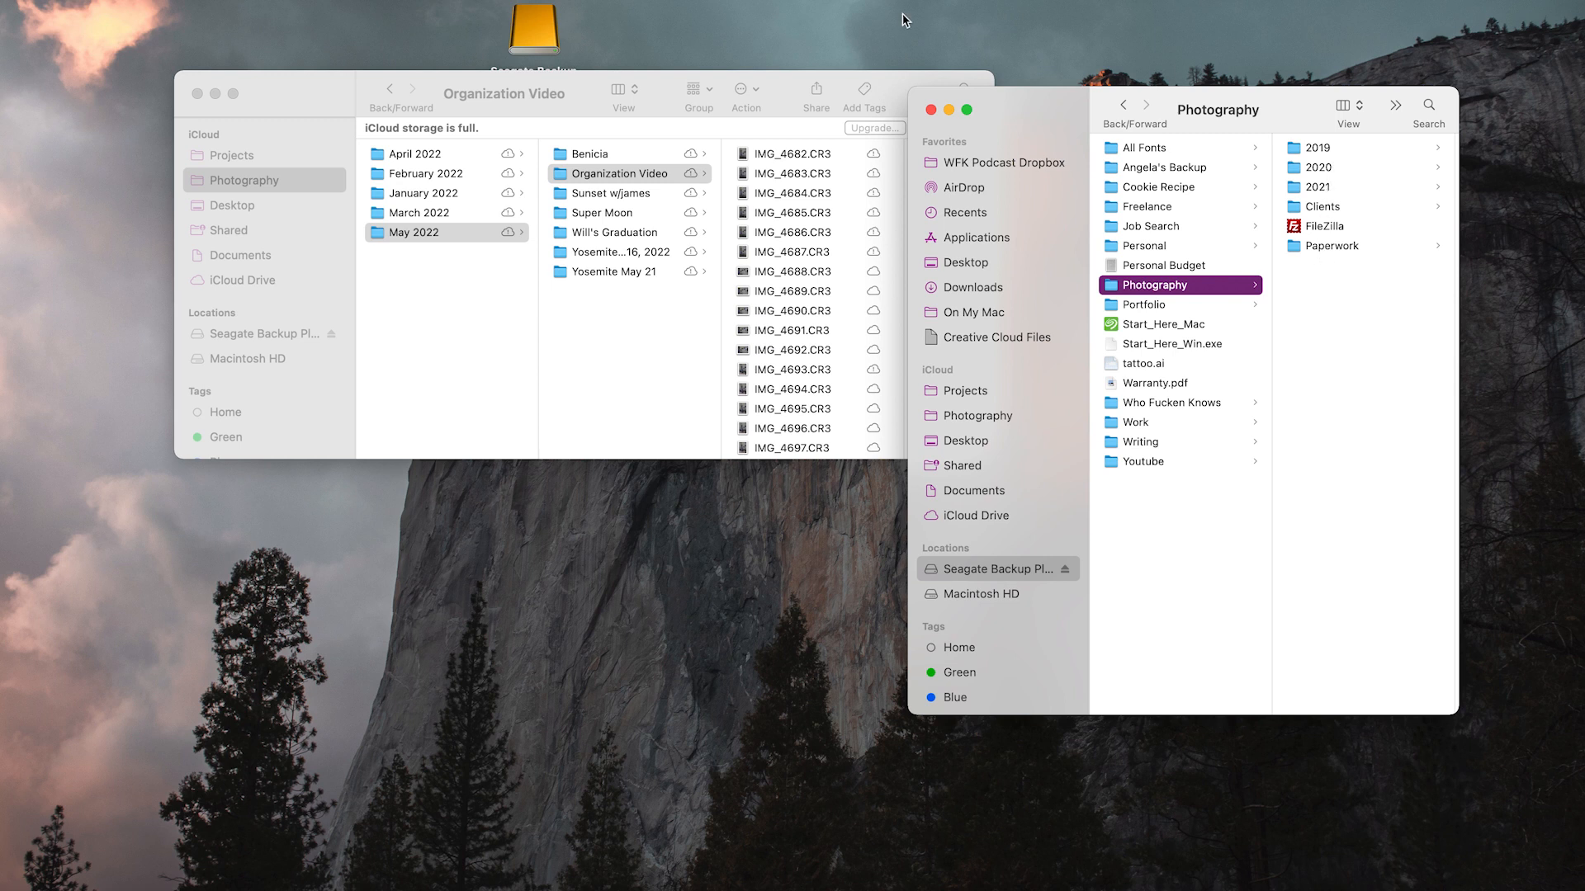
Create a new folder named 2022 in the drive's Photography folder
left_click(102, 0)
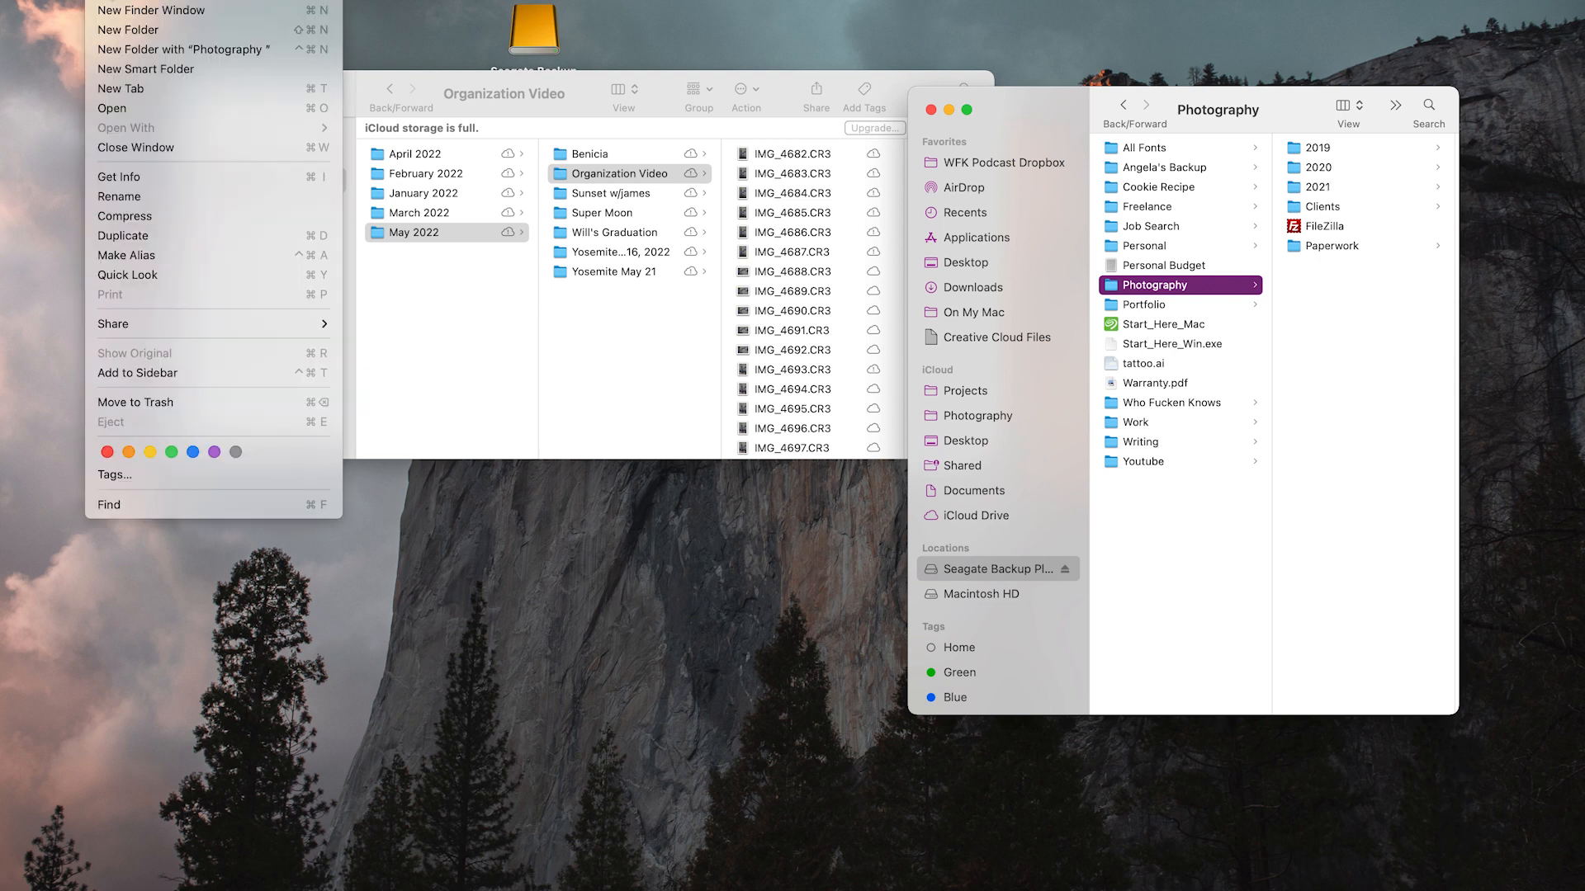
left_click(110, 30)
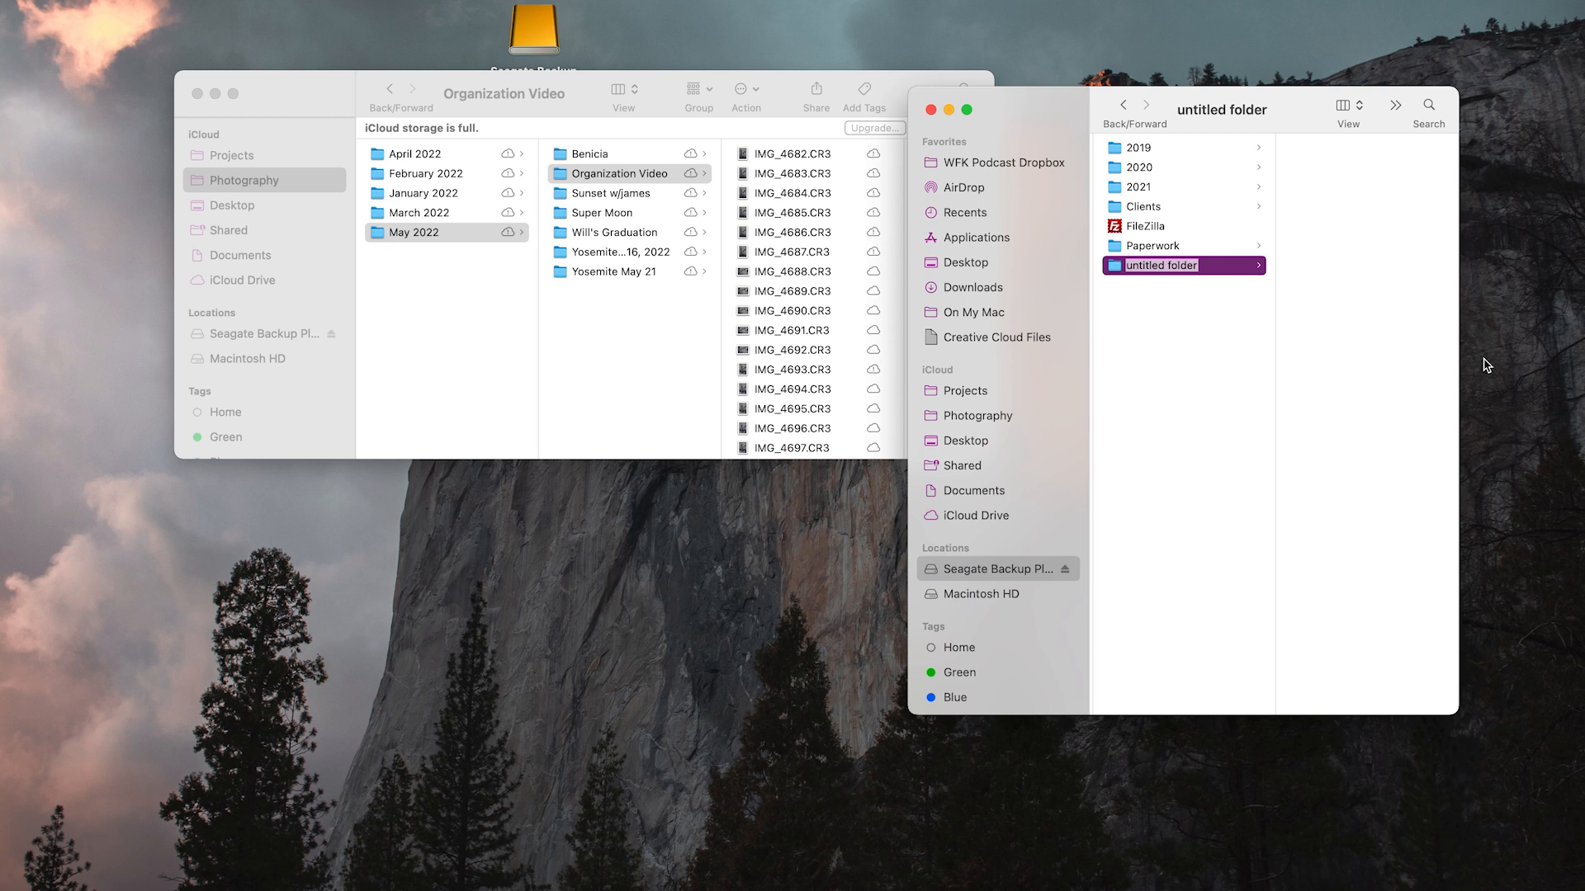
type("2022")
key("Return")
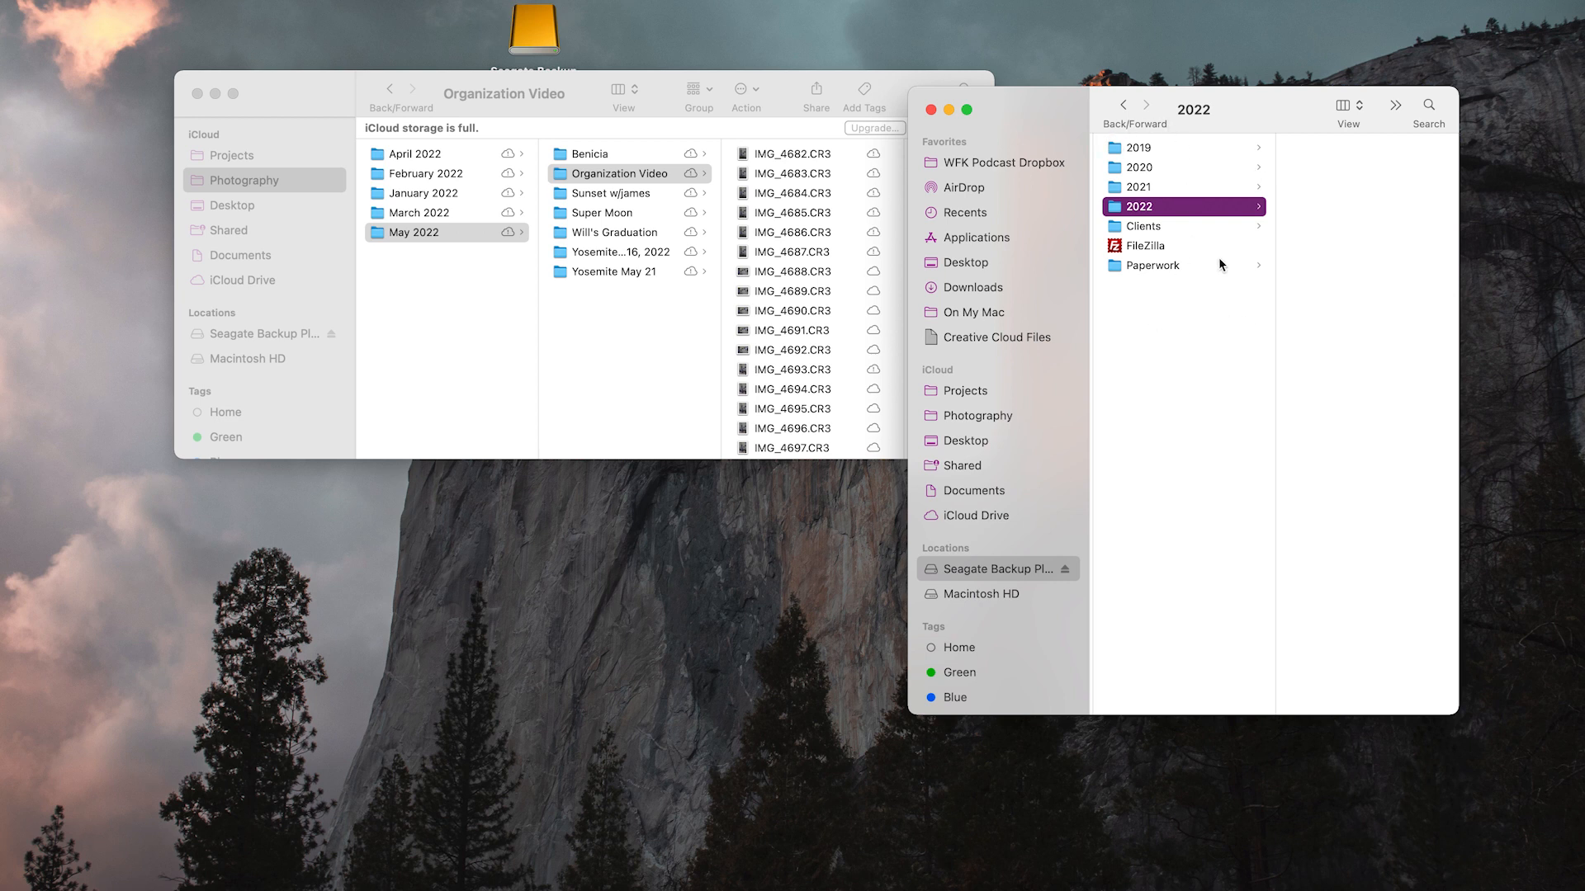
Return to the drive's Photography folder and open the 2022 folder as the backup destination
left_click(1168, 356)
key("super+Up")
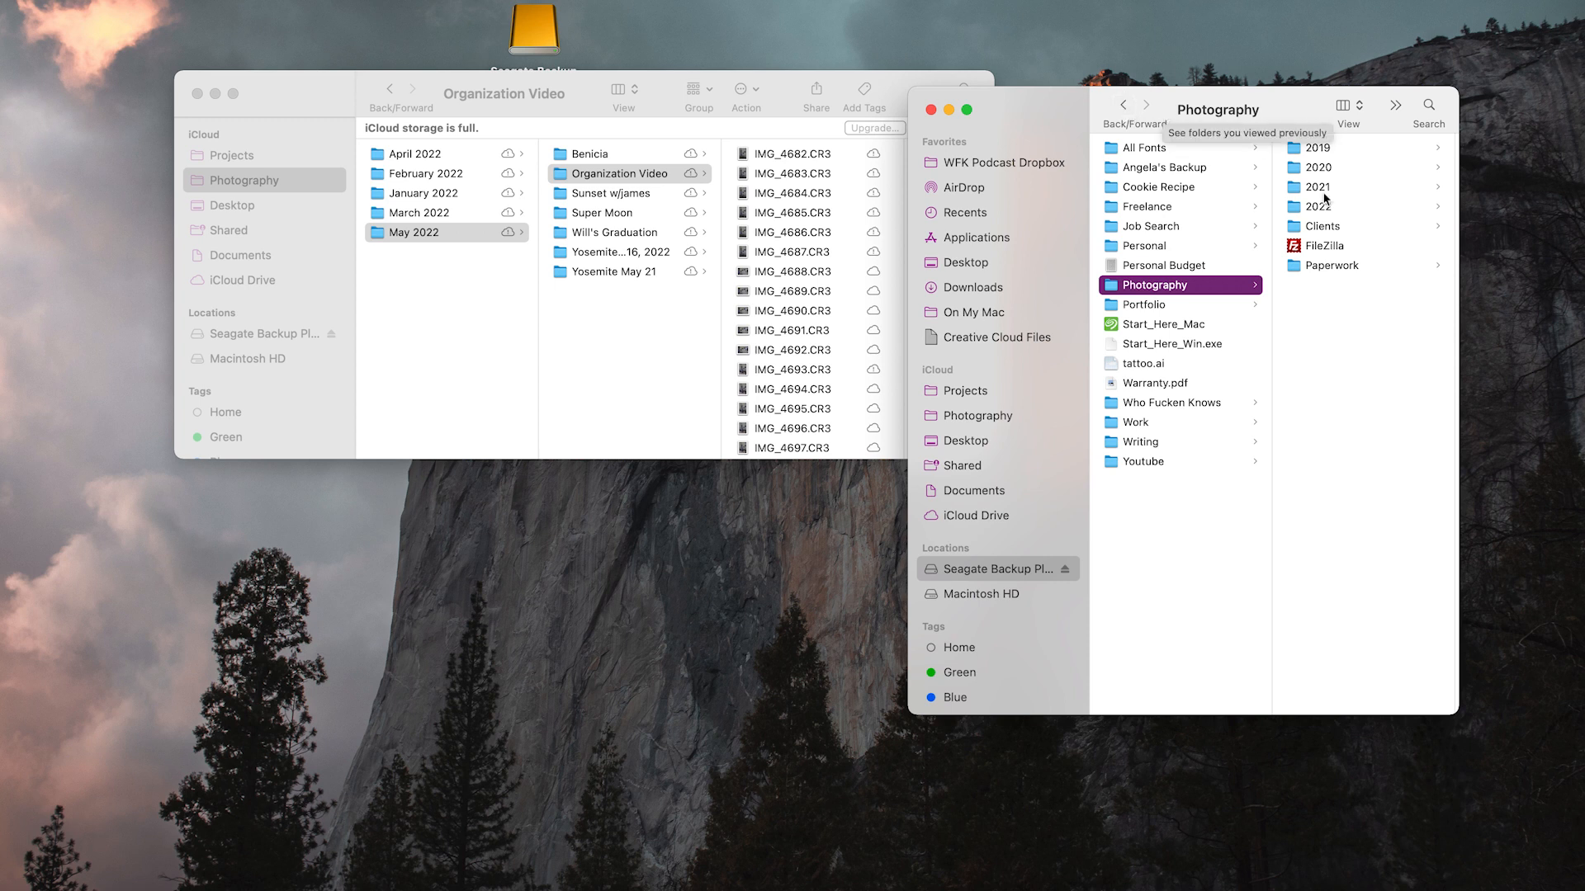
double_click(1303, 209)
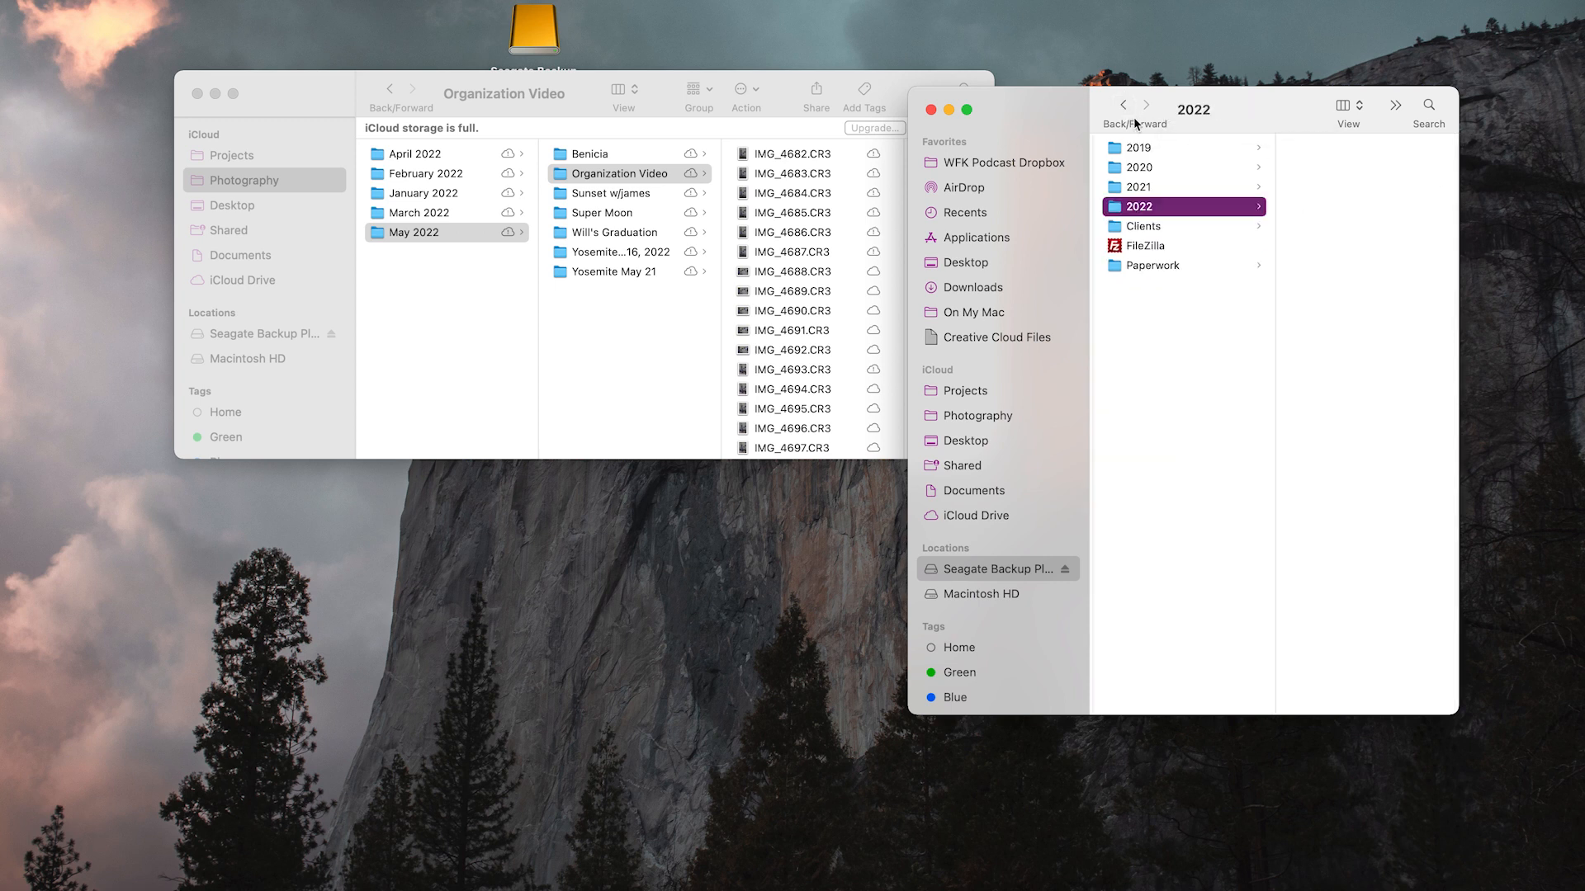
Try to copy the graduation folder from the iCloud May 2022 folder into the 2022 folder on the drive
left_click(594, 312)
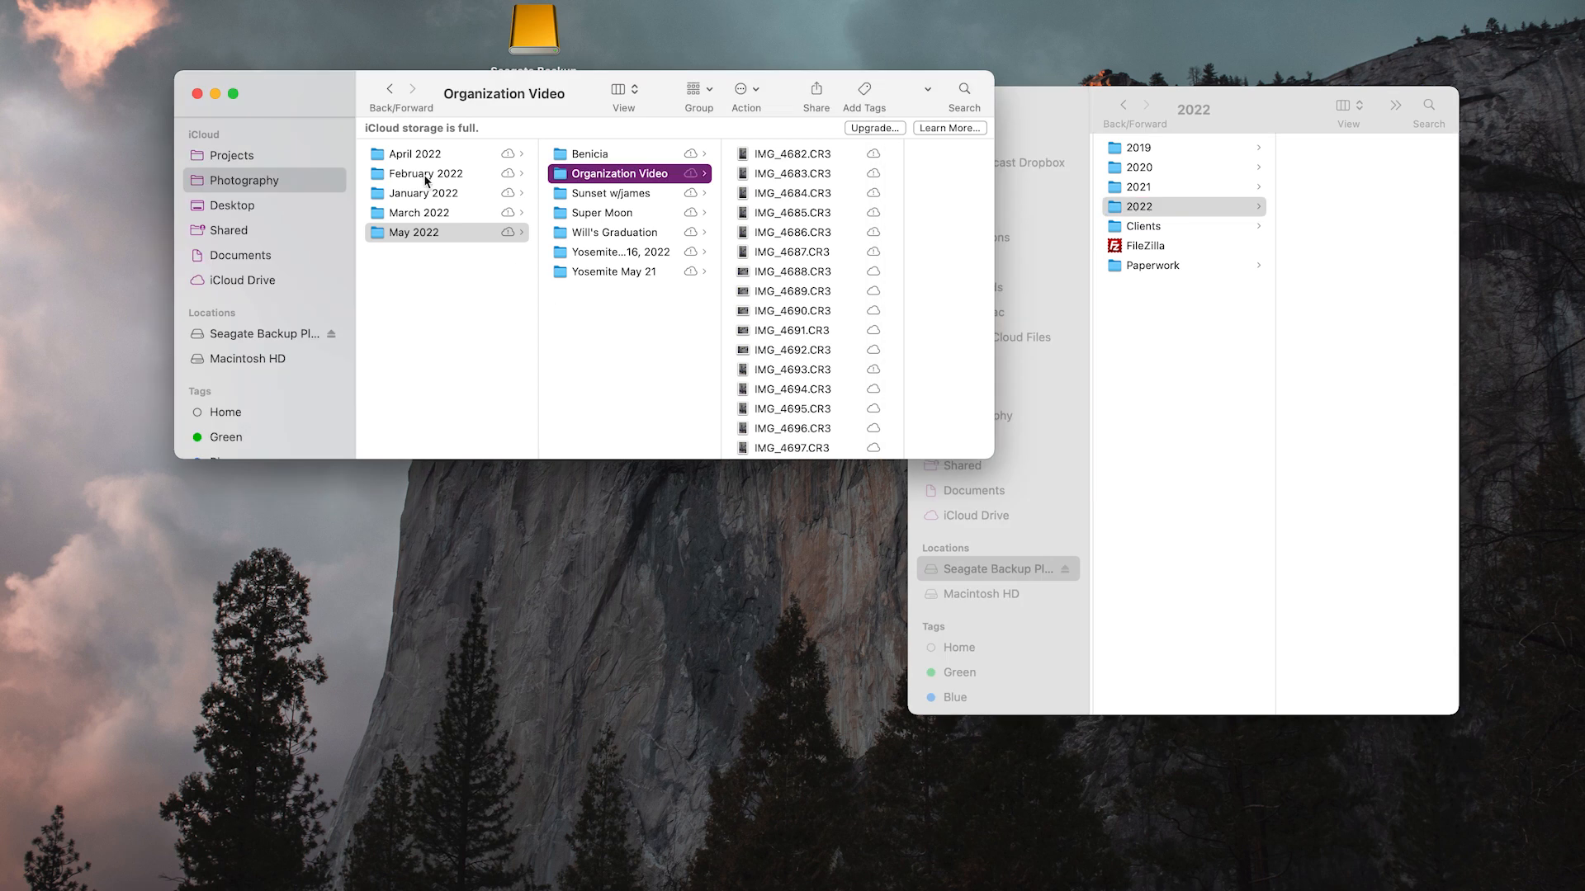
left_click(419, 219)
left_click(429, 233)
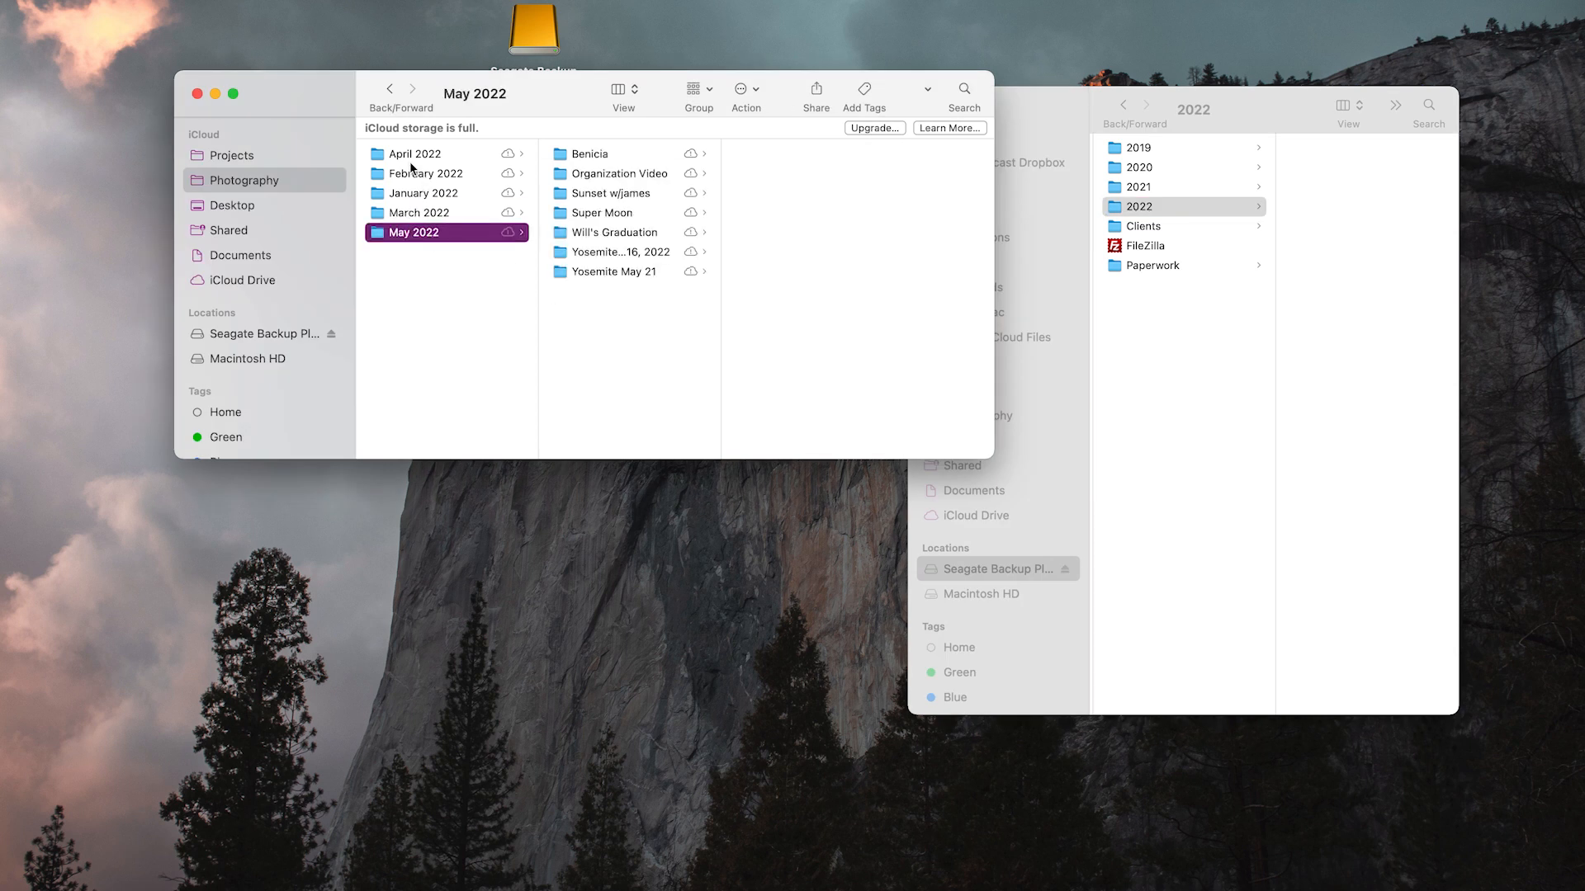
left_click(411, 153)
left_click(420, 234)
left_click_drag(603, 235, 1039, 223)
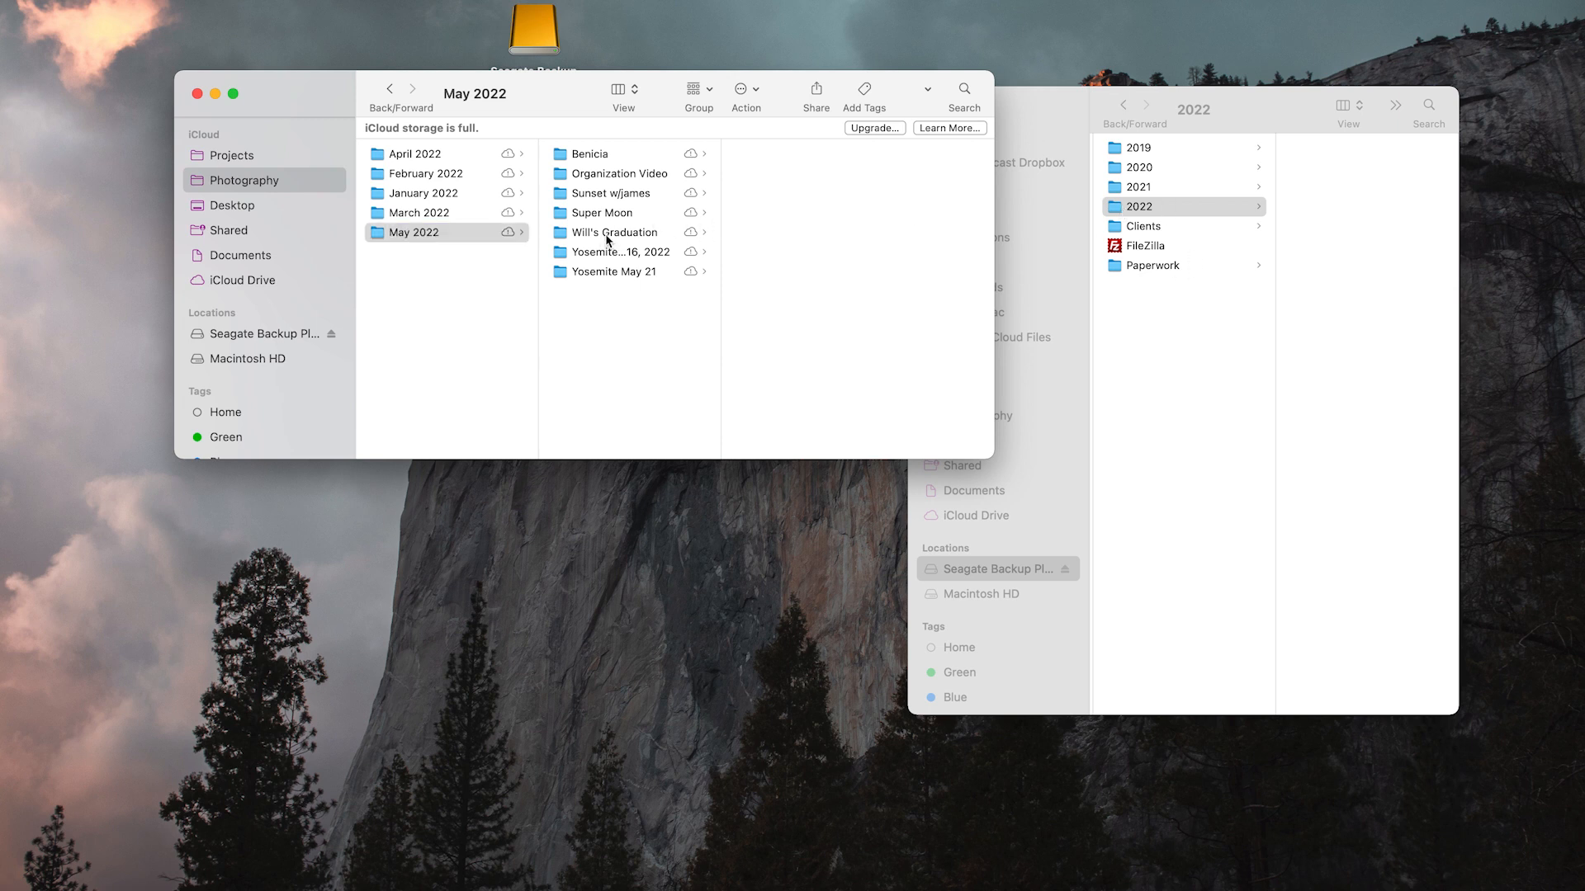
left_click(570, 234)
left_click_drag(593, 237, 1131, 229)
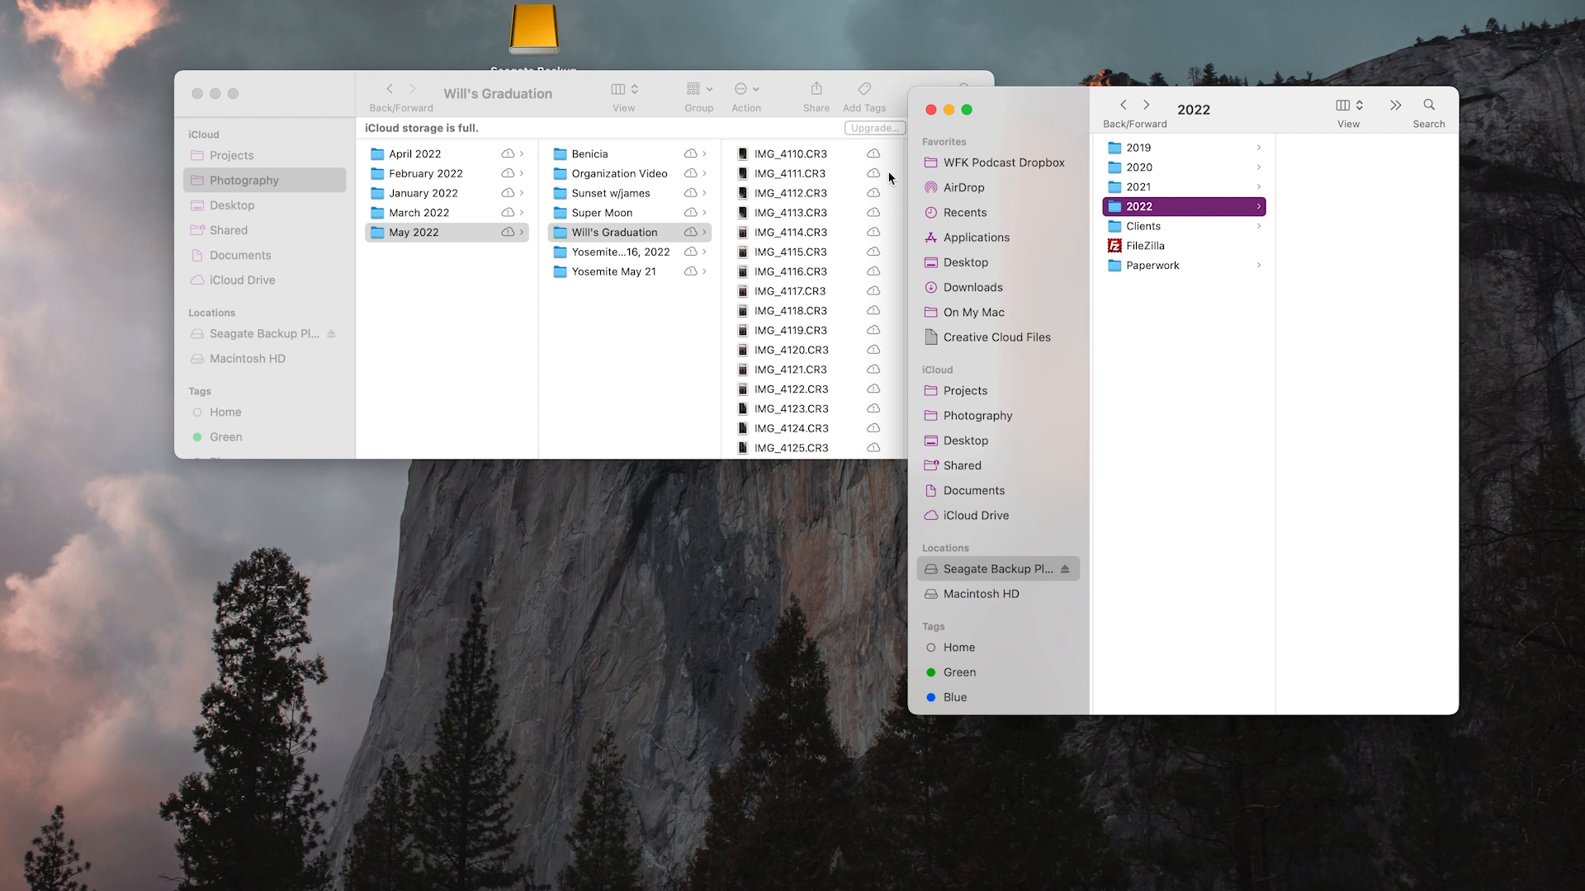
Delete the graduation folder from the iCloud May 2022 folder and return to the list of month folders
left_click(673, 239)
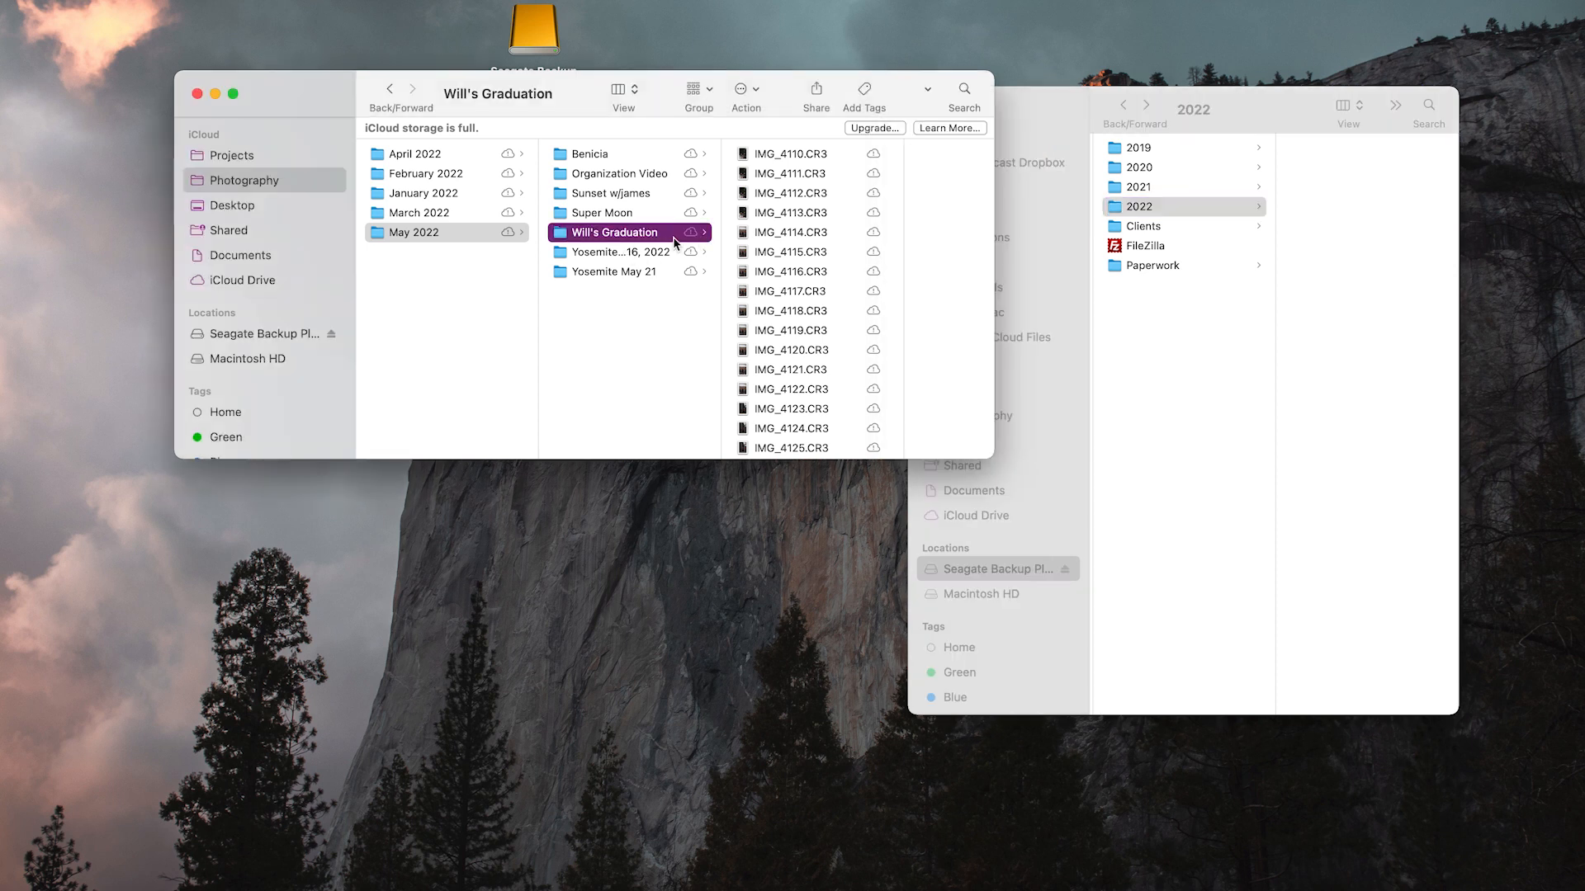
key("Down")
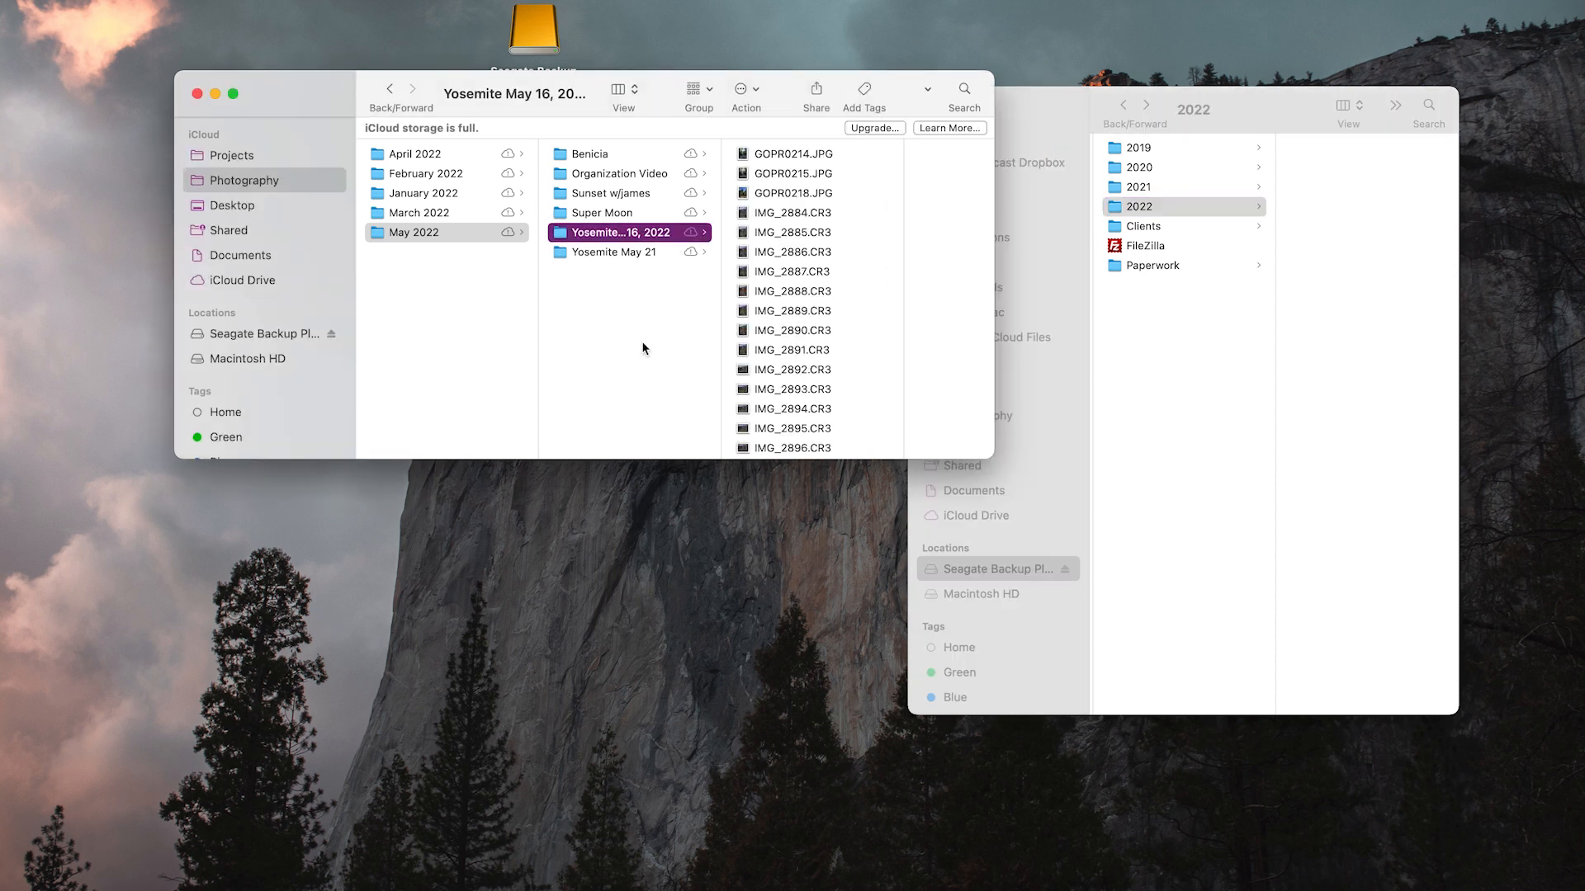
key("Left")
Copy all five month folders, January to May 2022, from iCloud Photography into the 2022 folder on the Seagate drive
left_click(1236, 206)
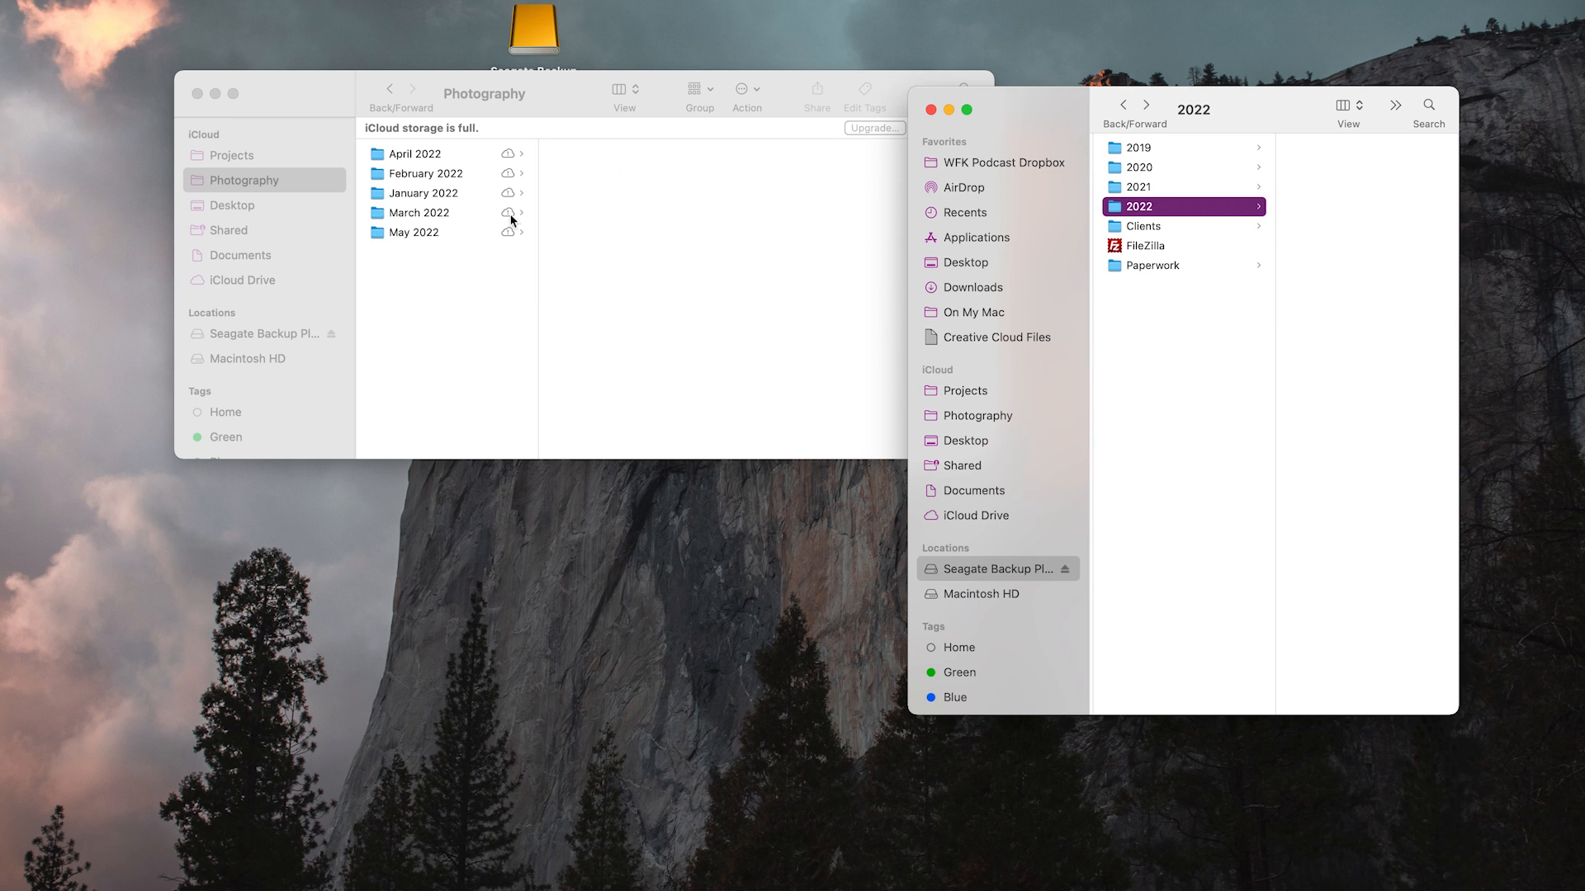
left_click_drag(437, 259, 438, 150)
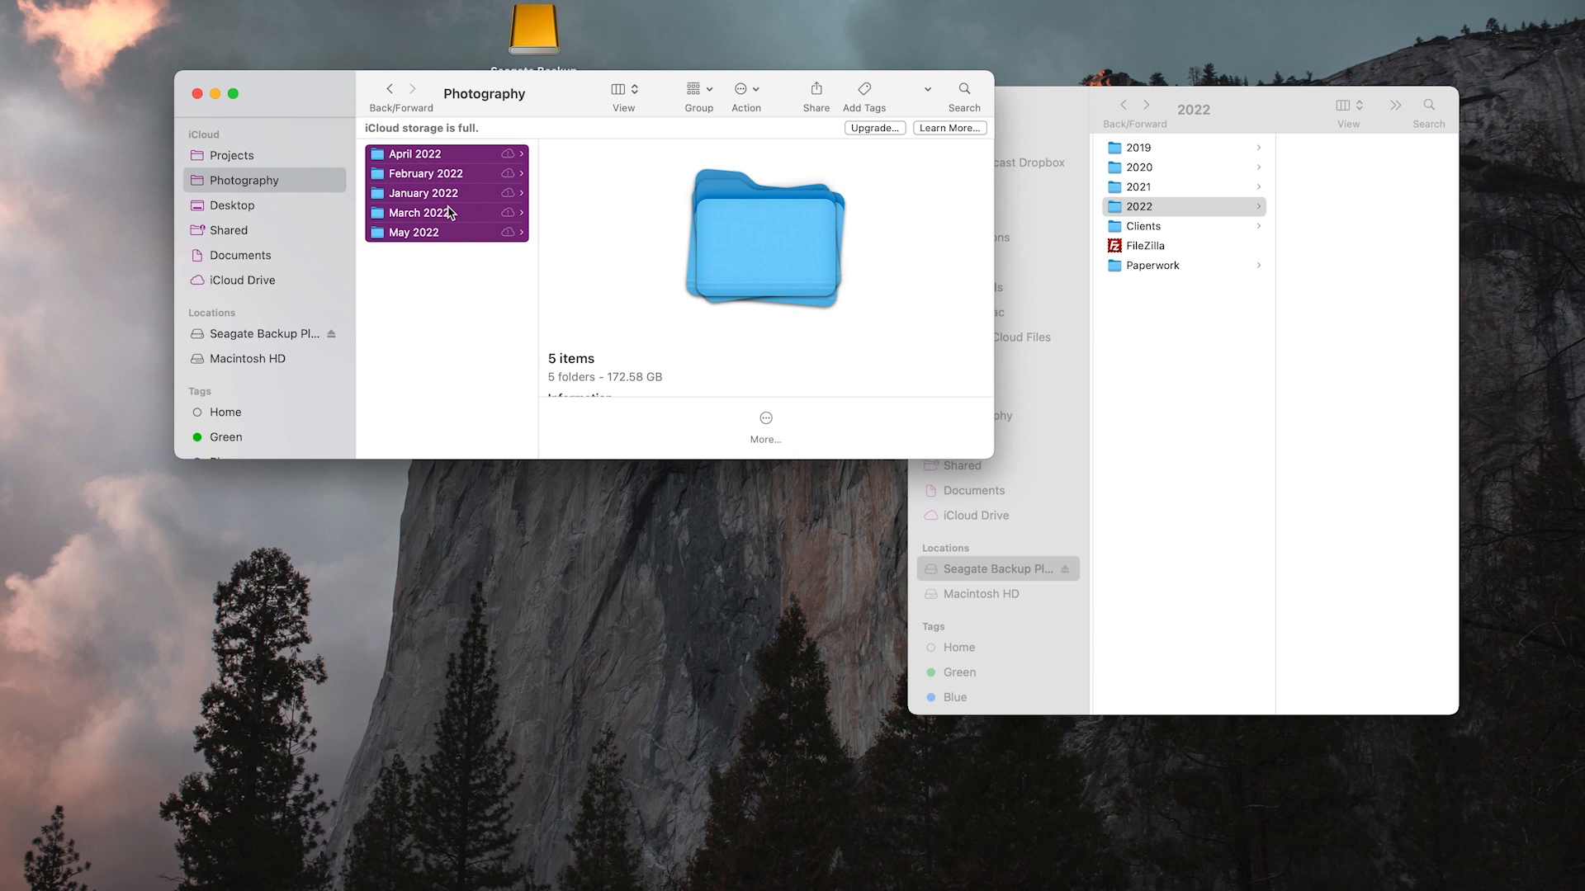
left_click_drag(529, 206, 1320, 203)
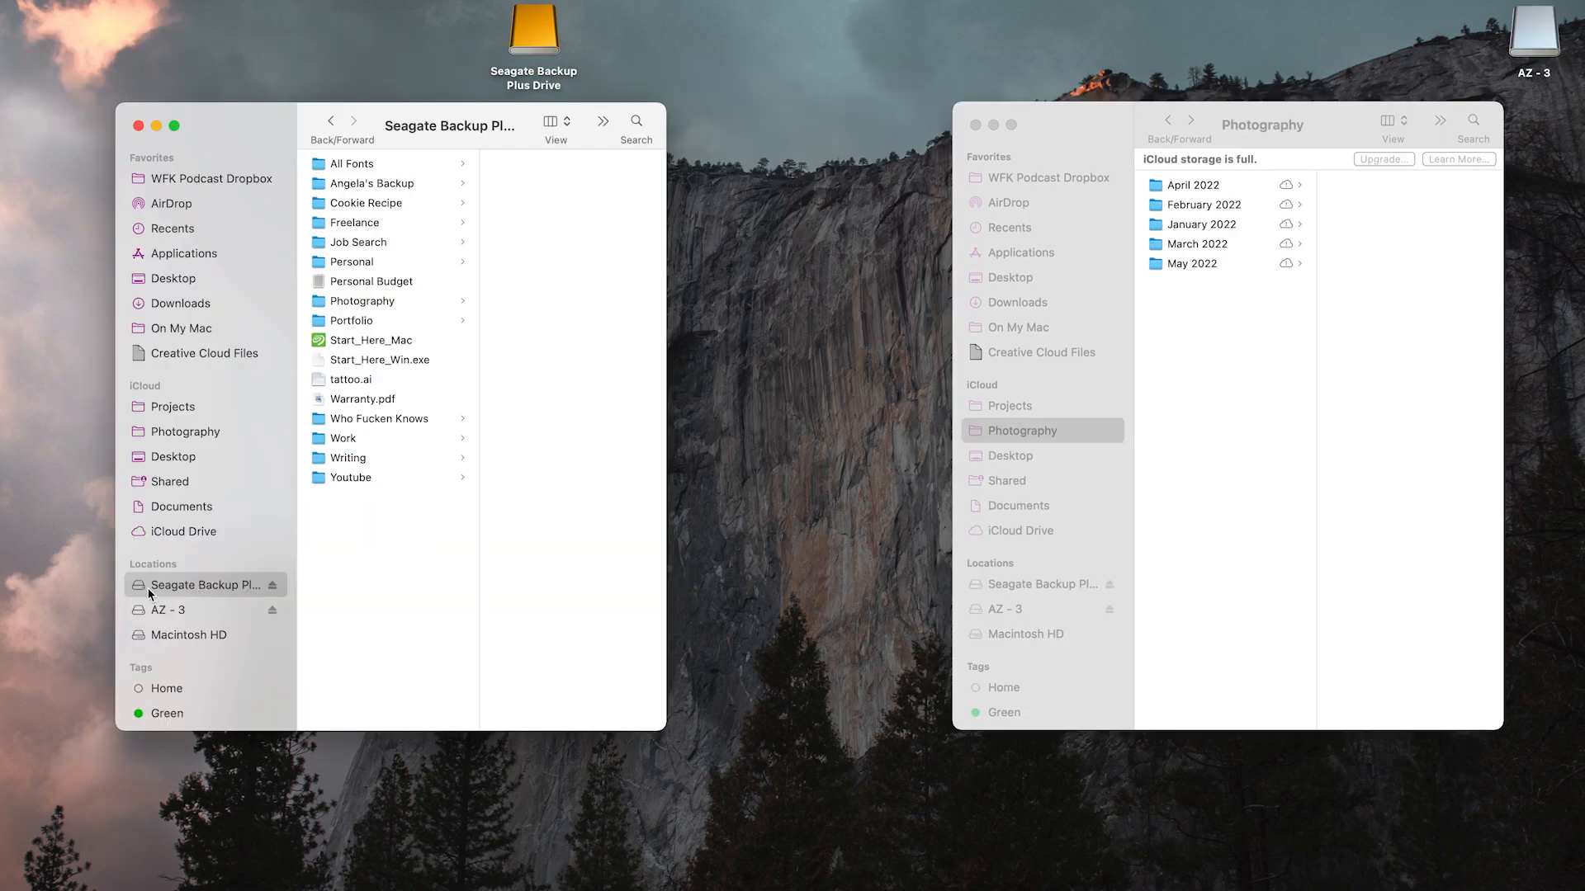
Check the copied folders in Photography > 2022 on the Seagate drive, looking inside April 2022 and May 2022
left_click(377, 302)
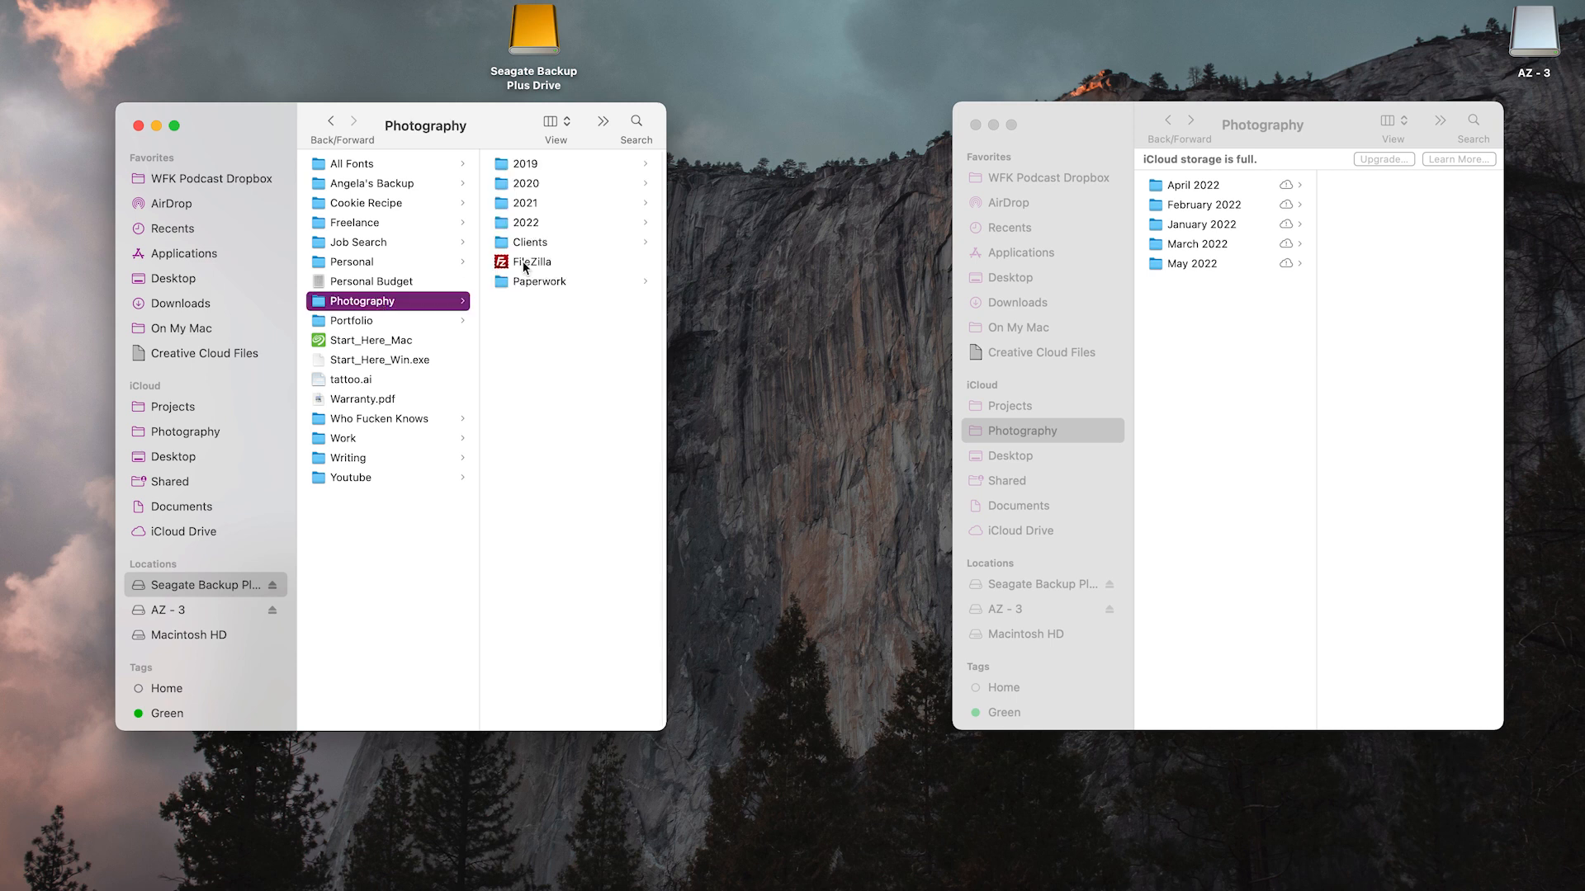
left_click(531, 224)
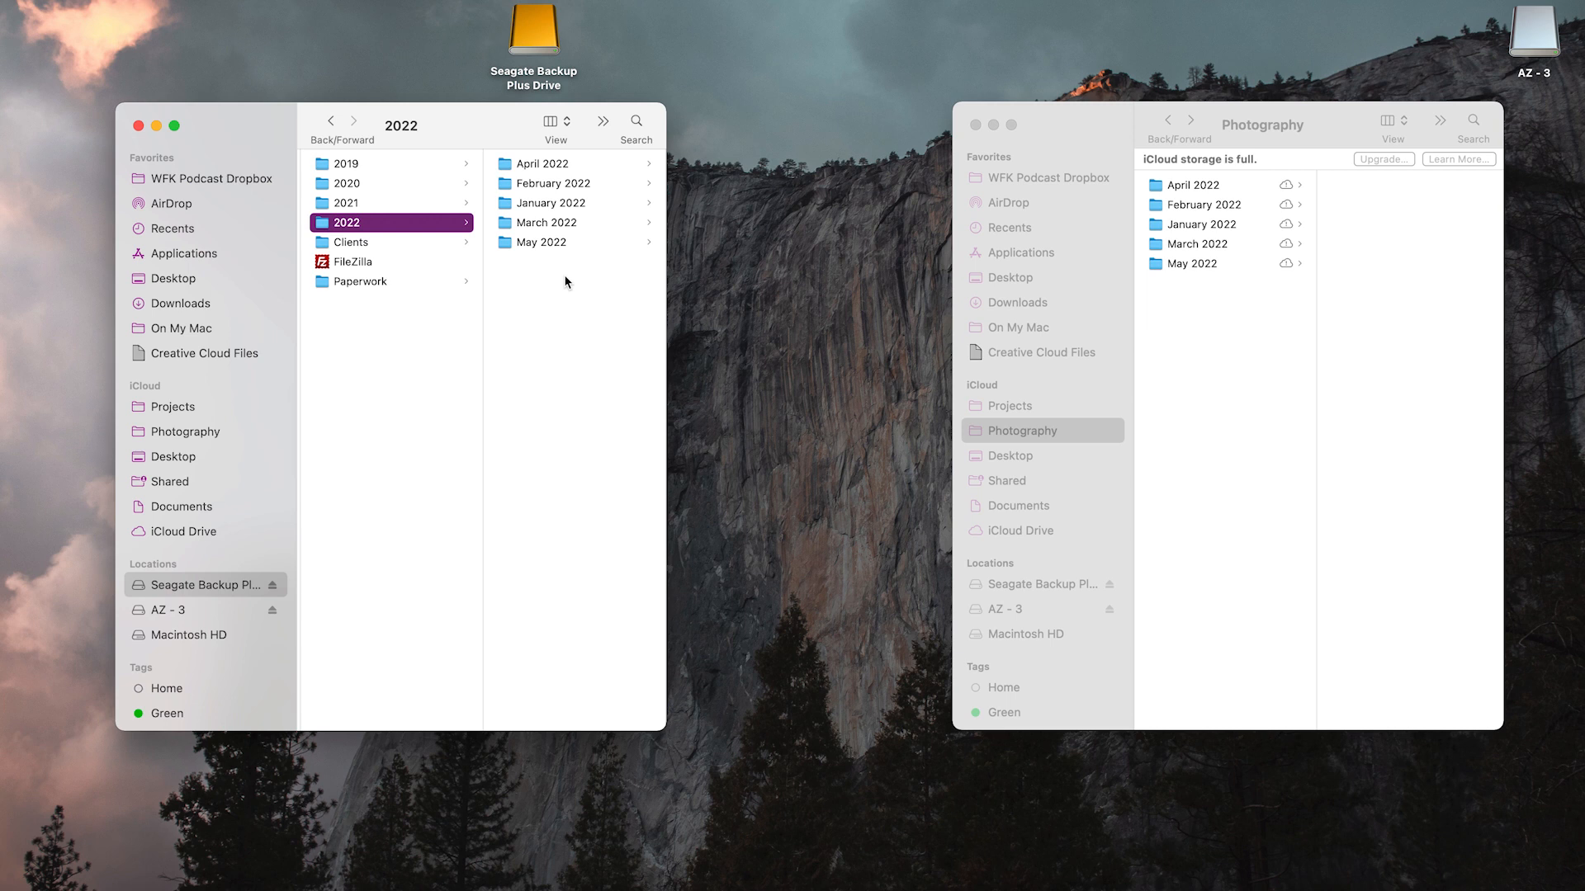
left_click_drag(566, 283, 535, 169)
left_click(375, 362)
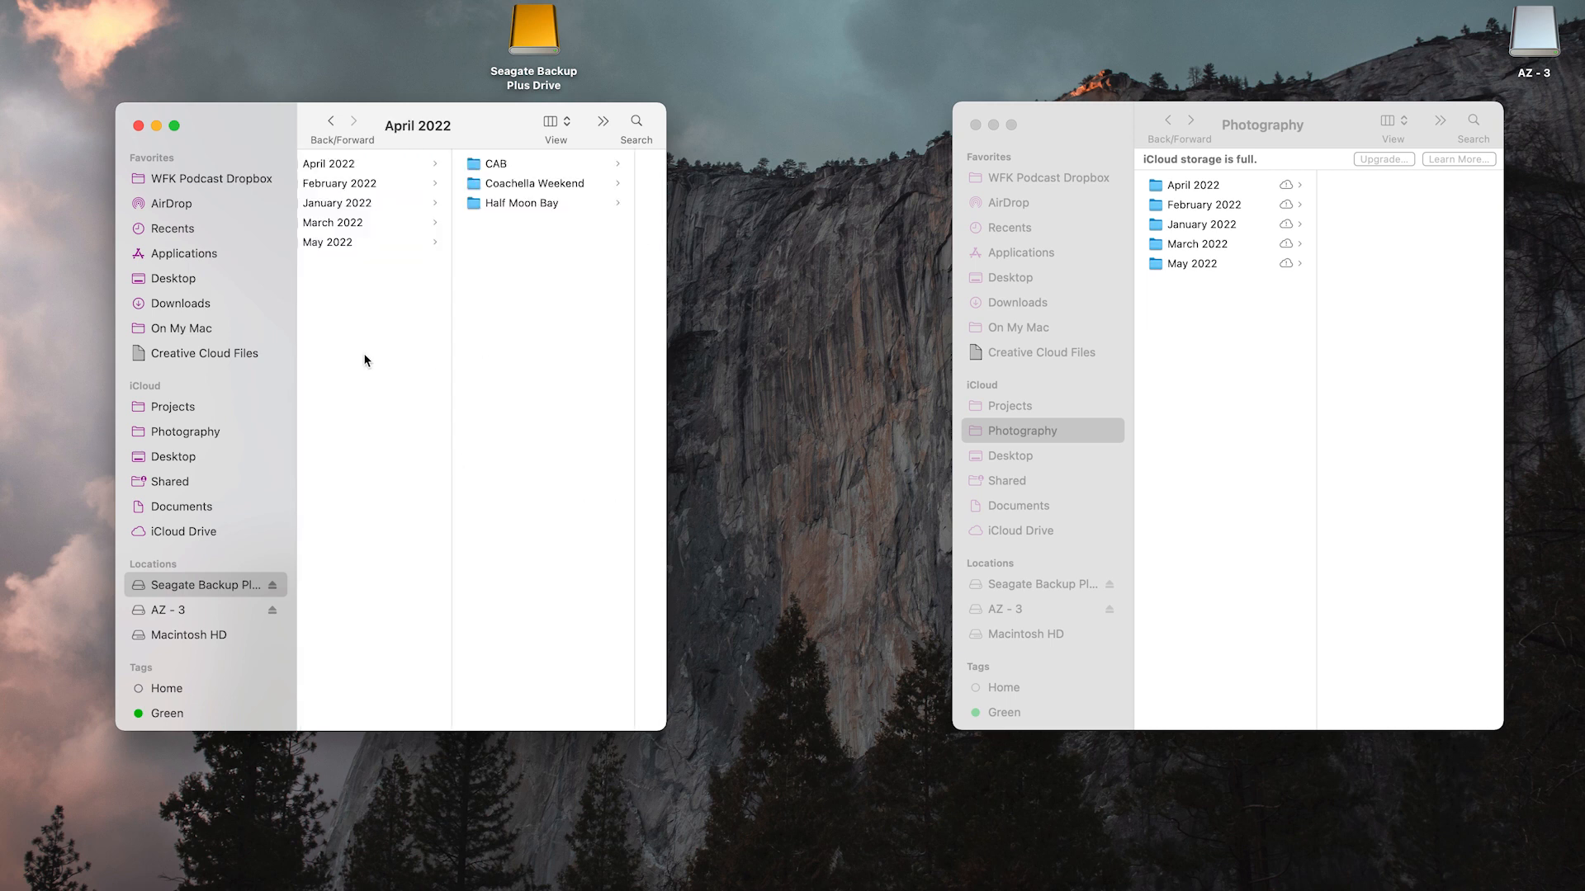
left_click(543, 244)
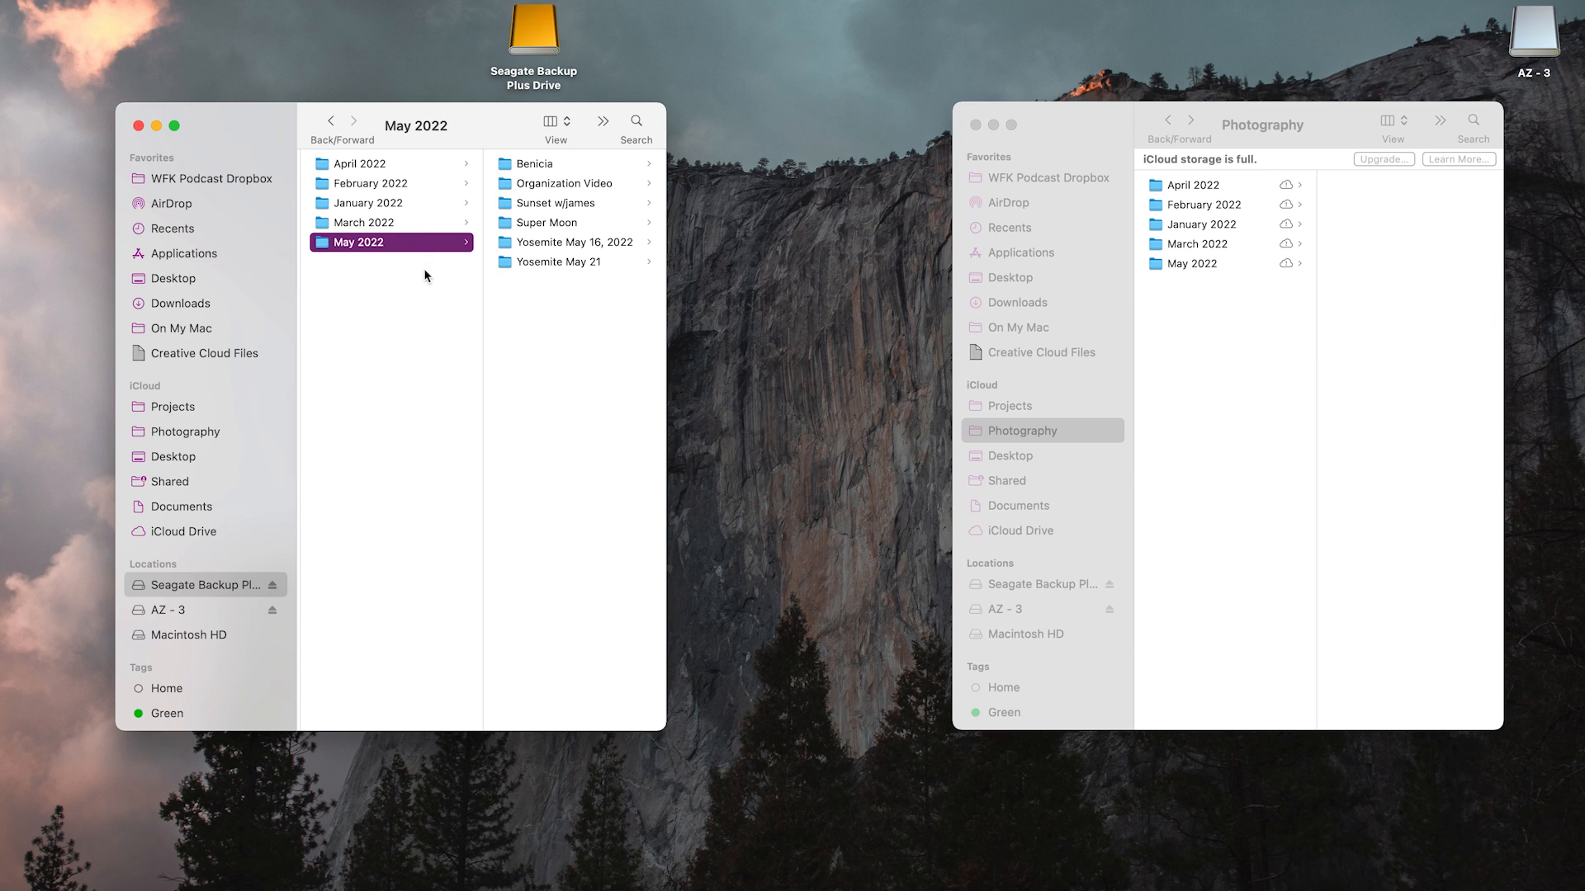
left_click(331, 122)
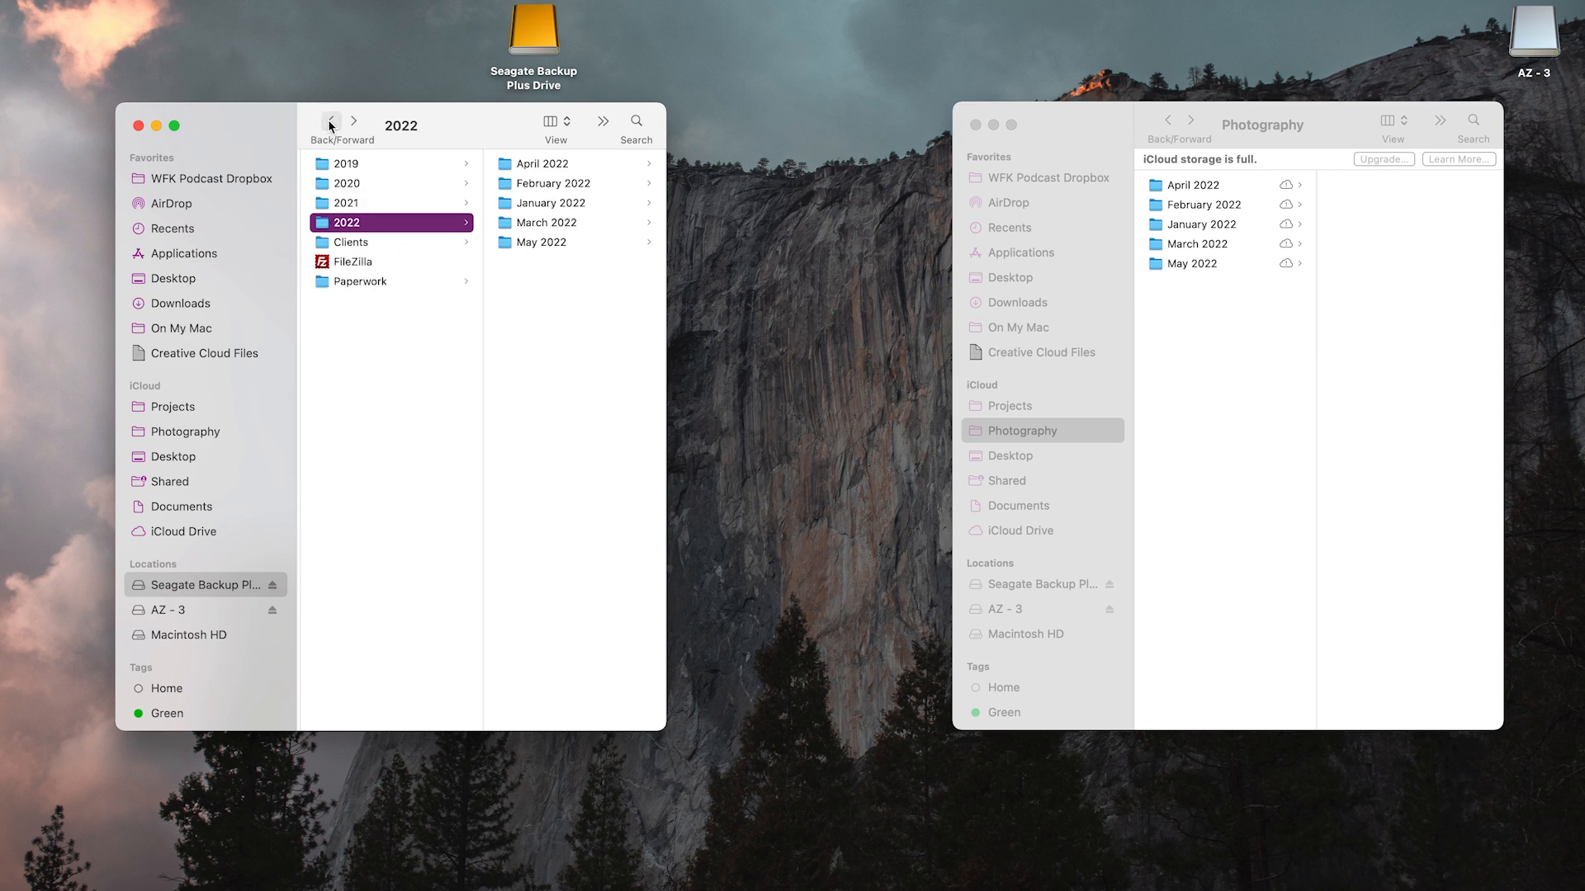
Show the file information of the drive's 2022 folder to check its total size, and close it again
right_click(347, 227)
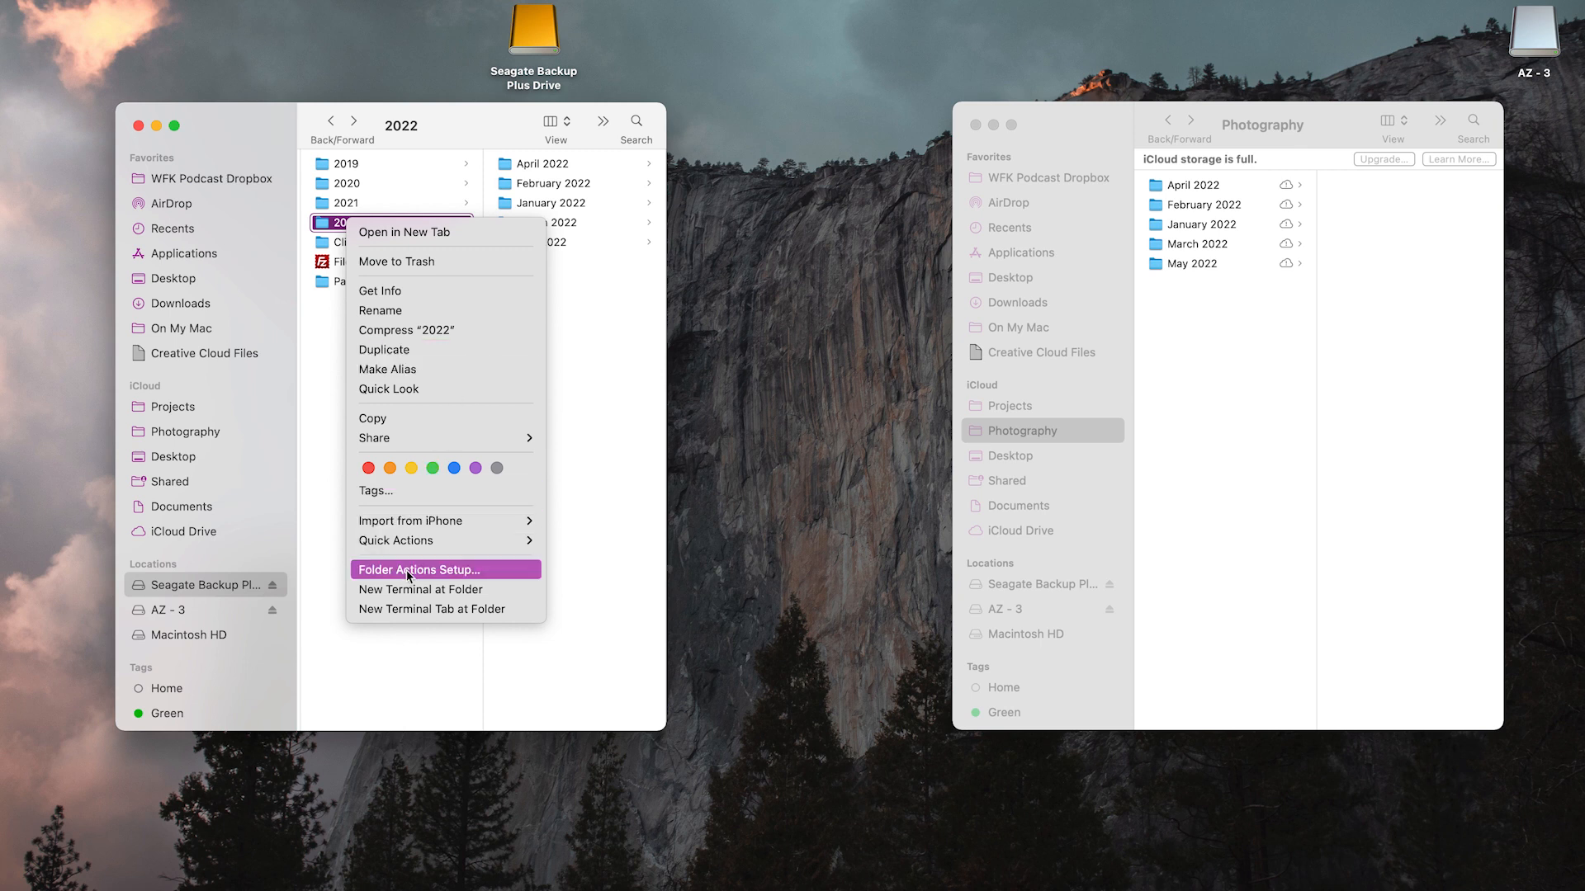
left_click(482, 292)
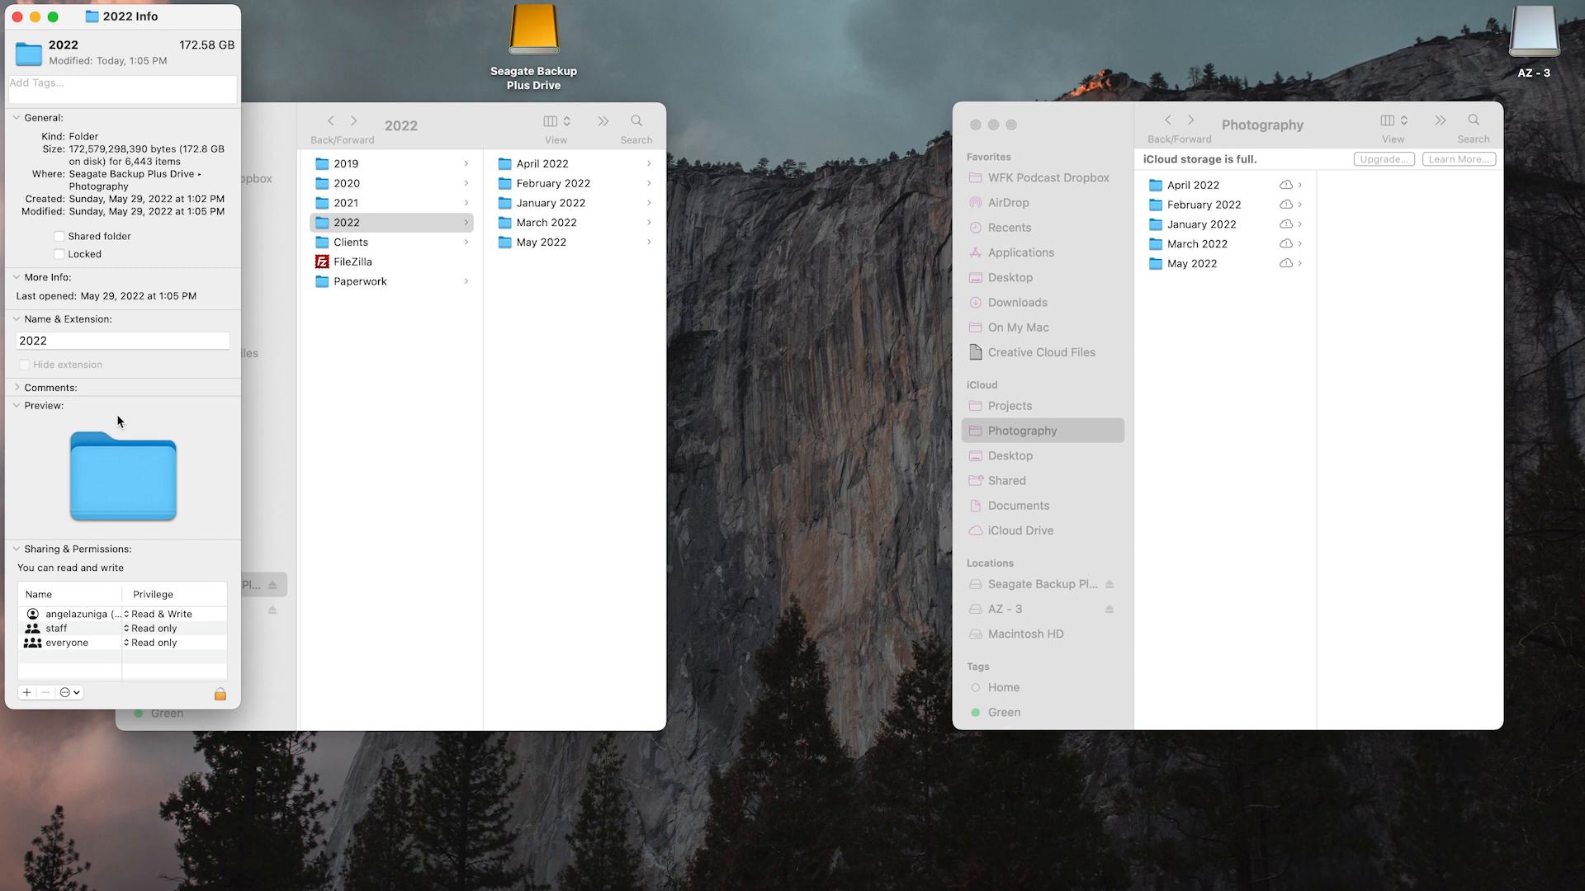
left_click_drag(180, 45, 320, 53)
left_click(16, 16)
Inspect the backed-up shoots on the drive, looking inside May 2022 > Organization Video and February 2022's small-town landscapes folder
left_click(545, 243)
left_click(579, 182)
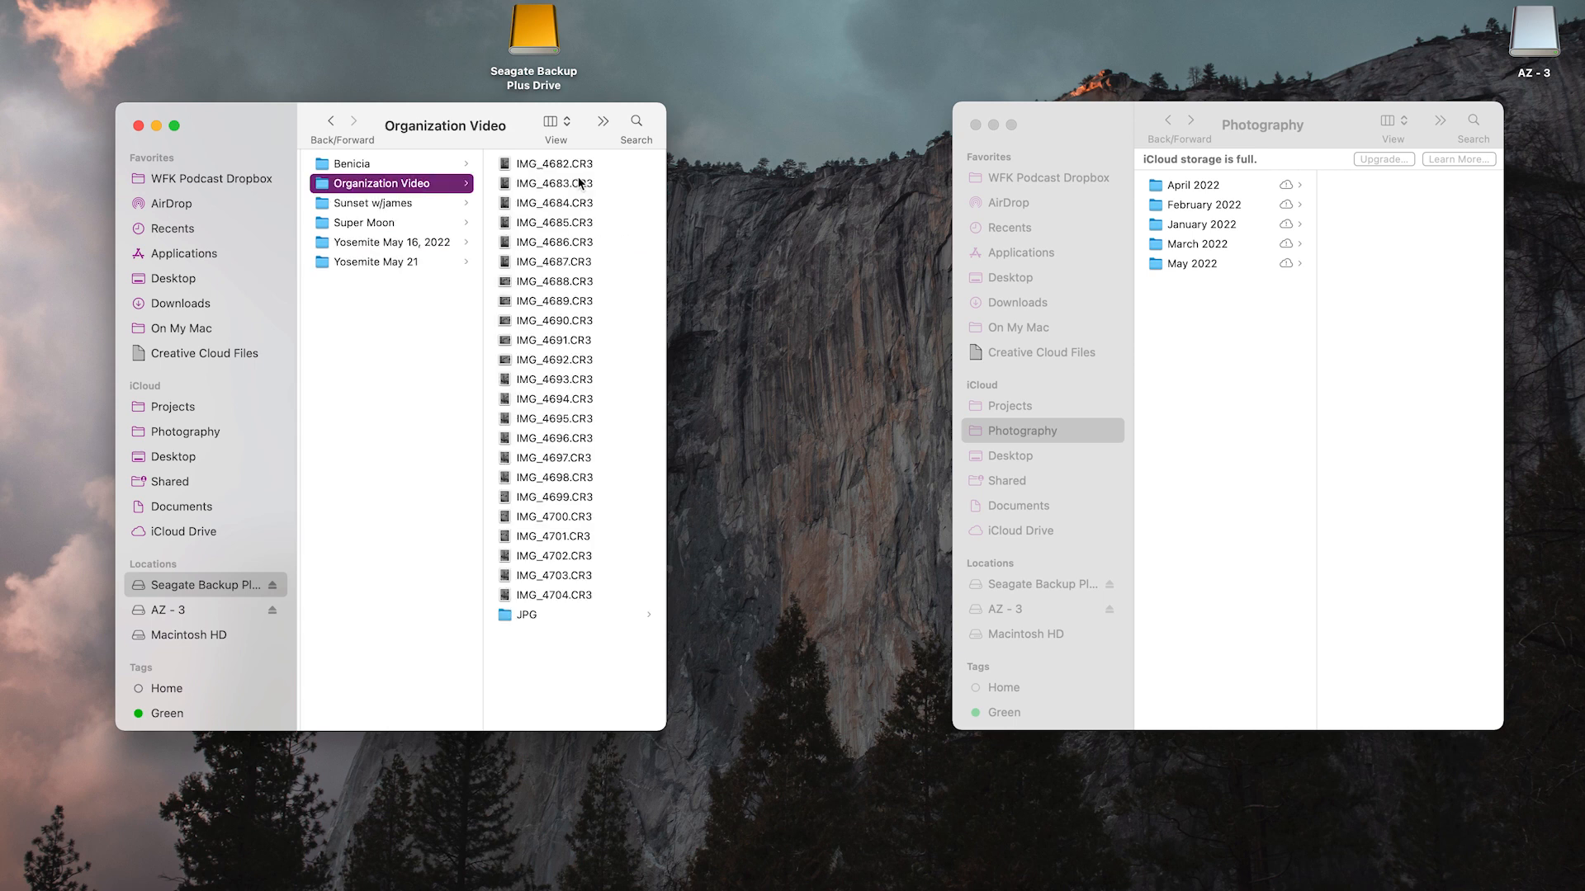
scroll(314, 260, "left", 3)
left_click(339, 188)
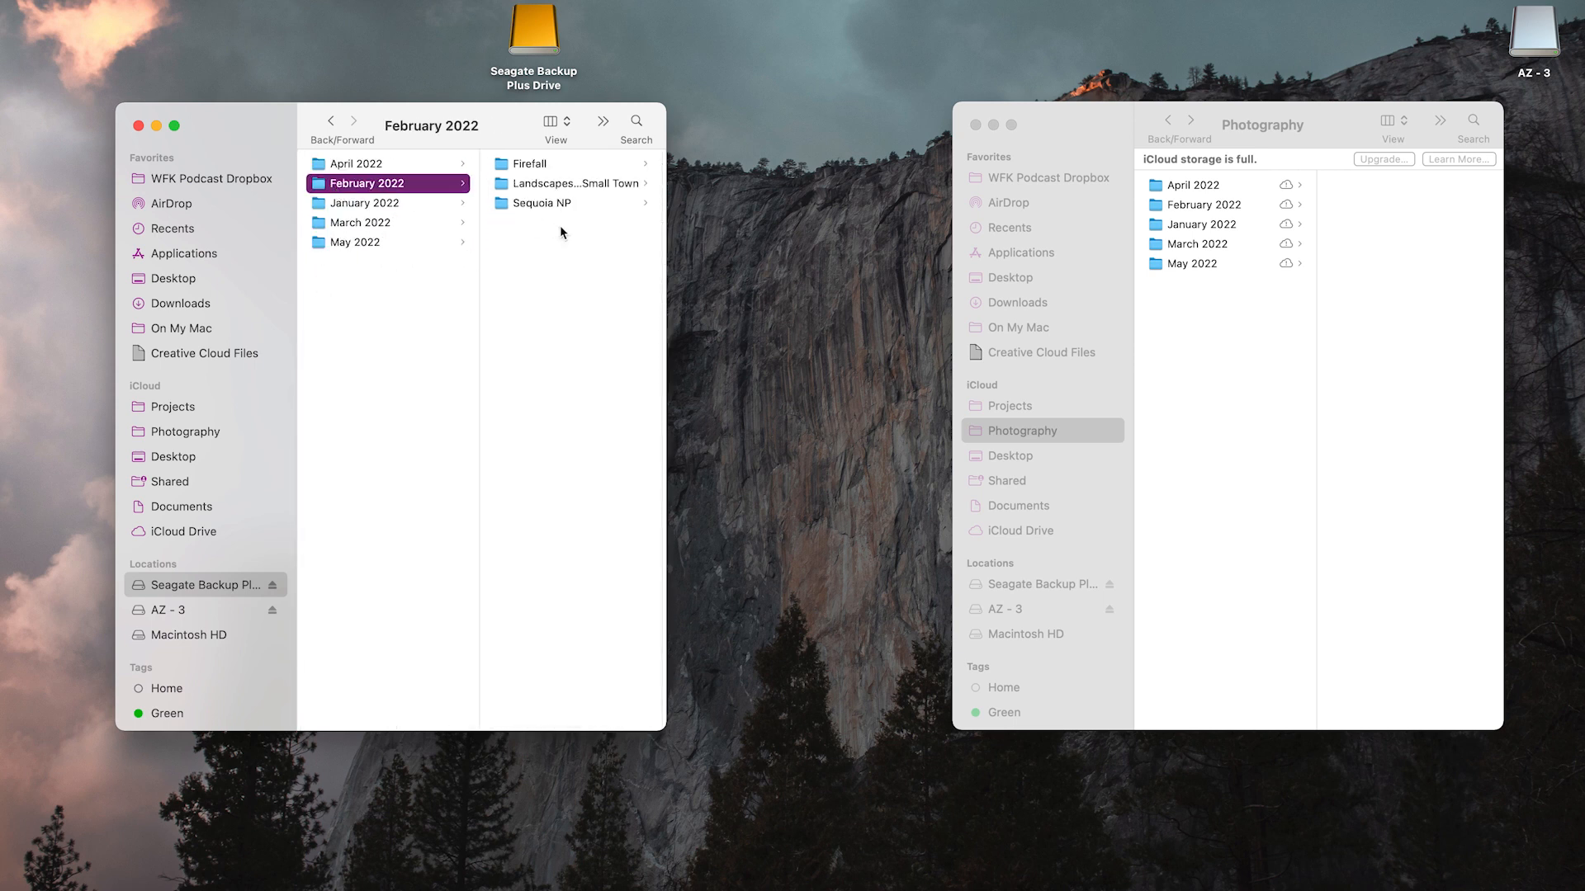
left_click(555, 185)
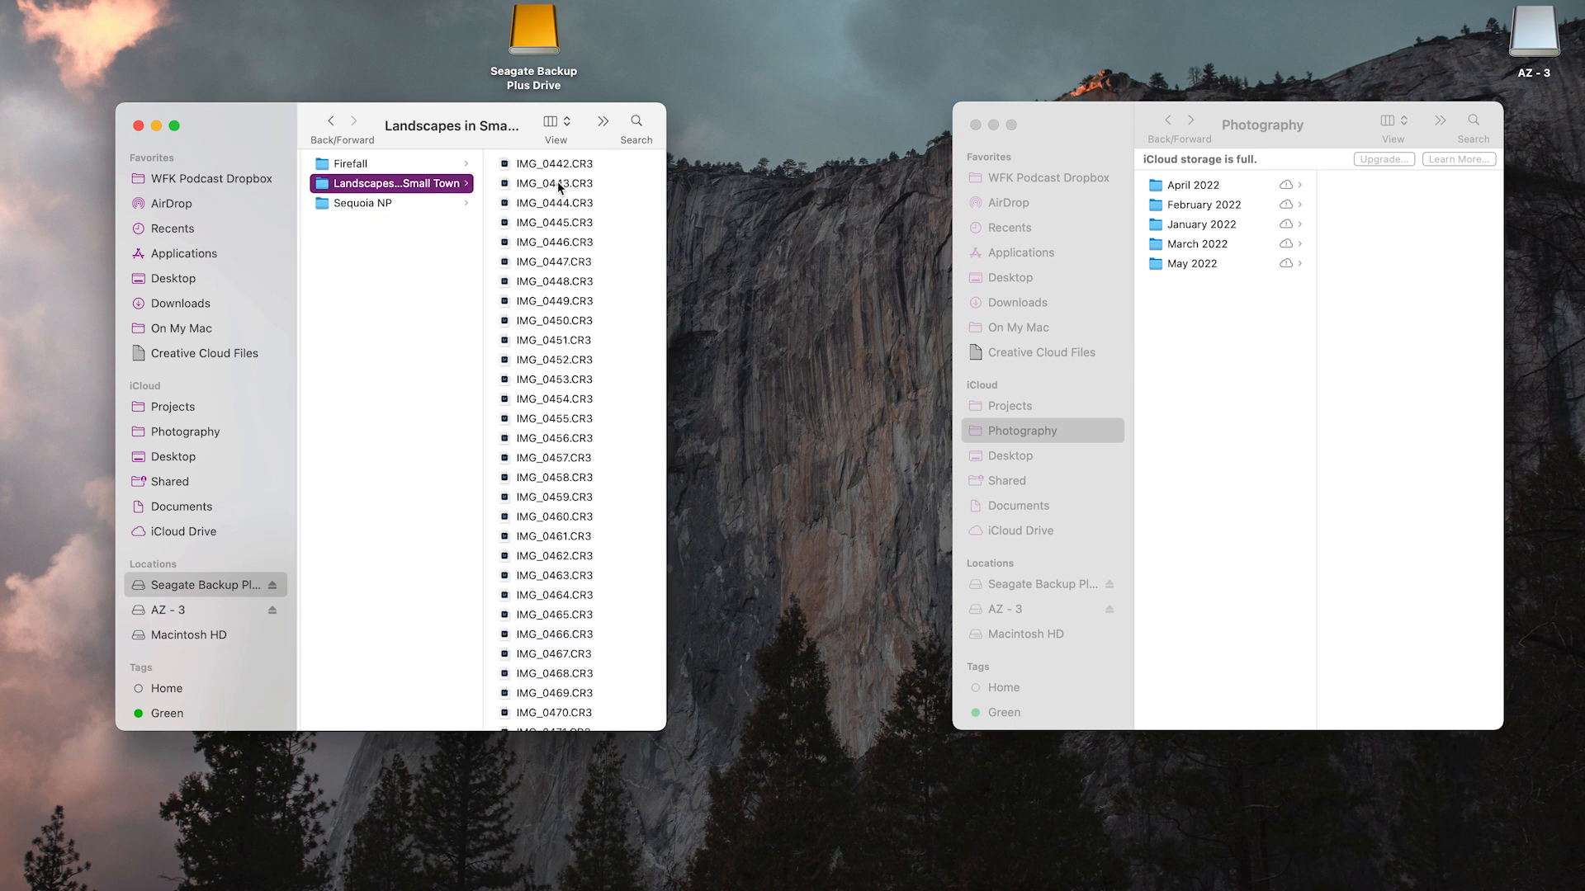
left_click(331, 122)
left_click(331, 122)
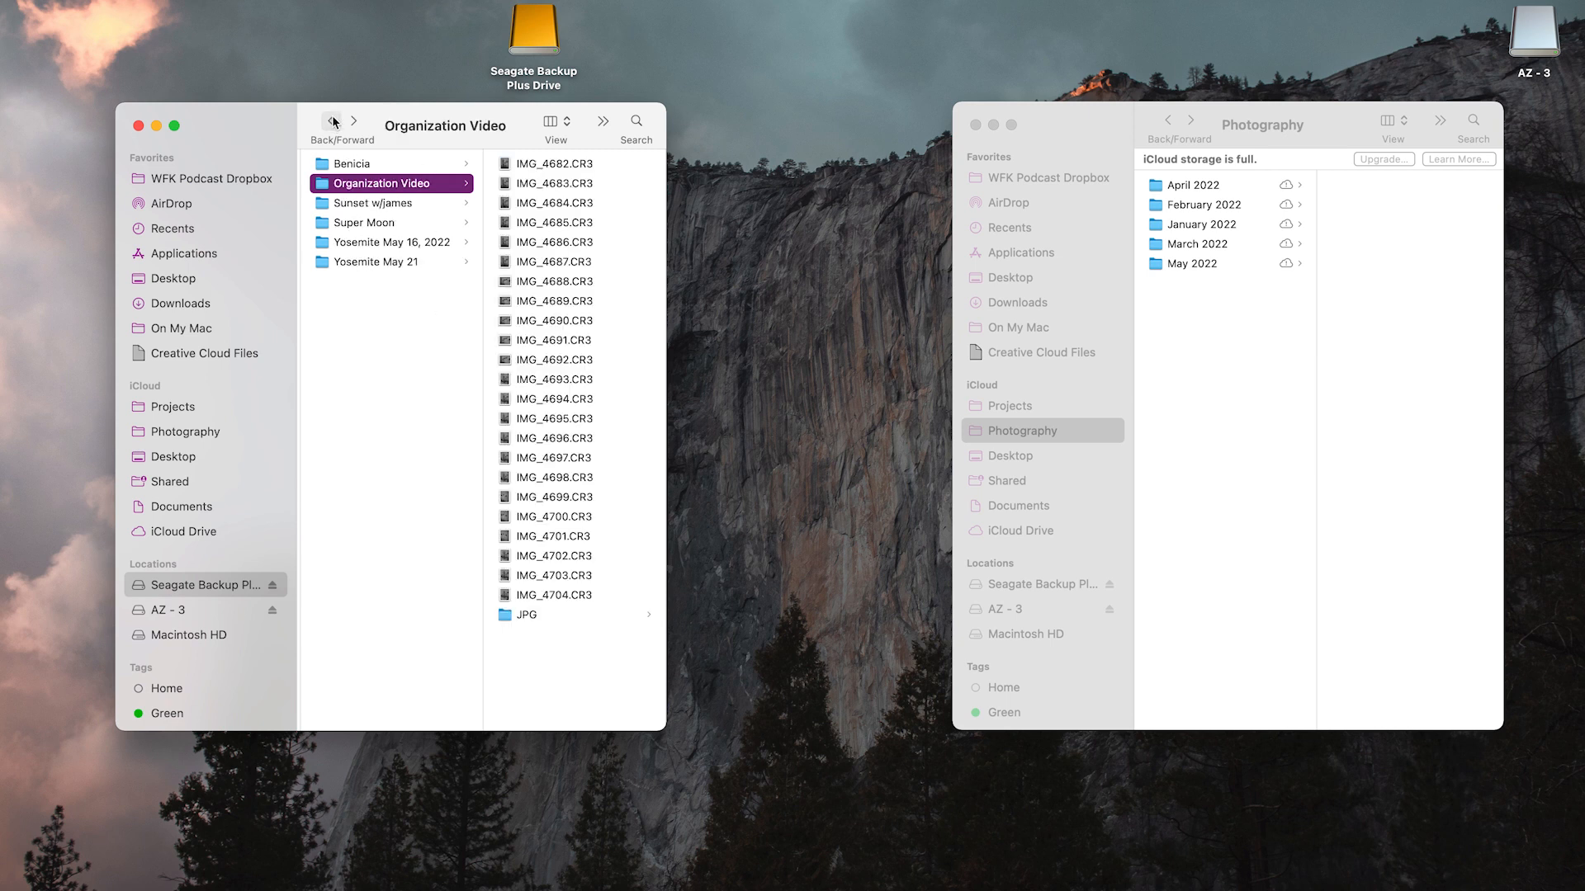
Delete the April, February, January and March 2022 folders from iCloud Photography, keeping only May 2022
left_click(1290, 394)
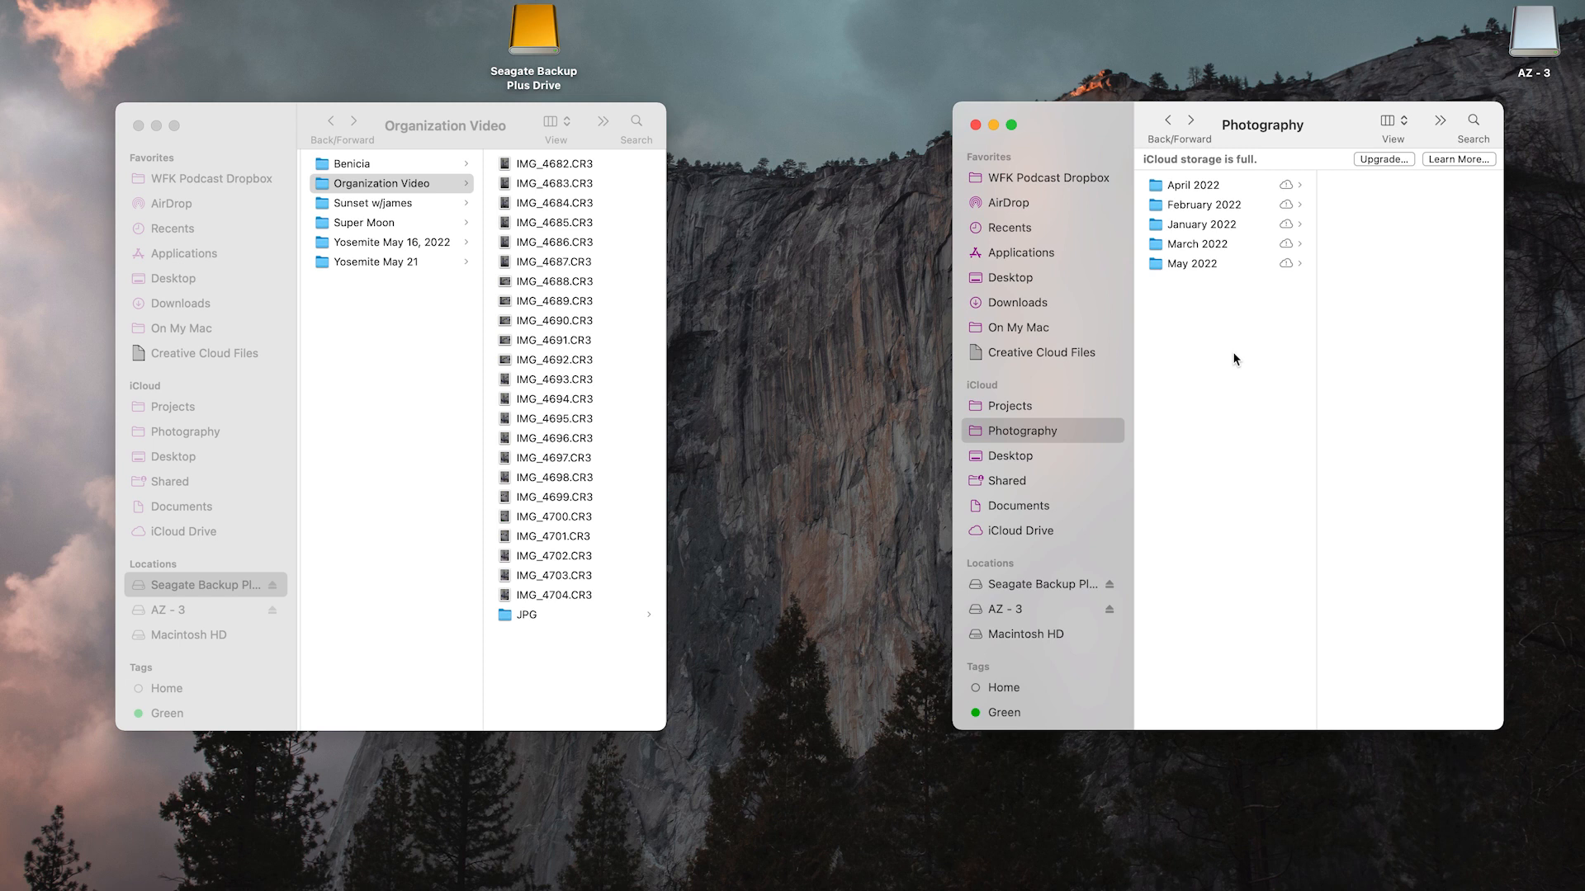
left_click(1146, 187)
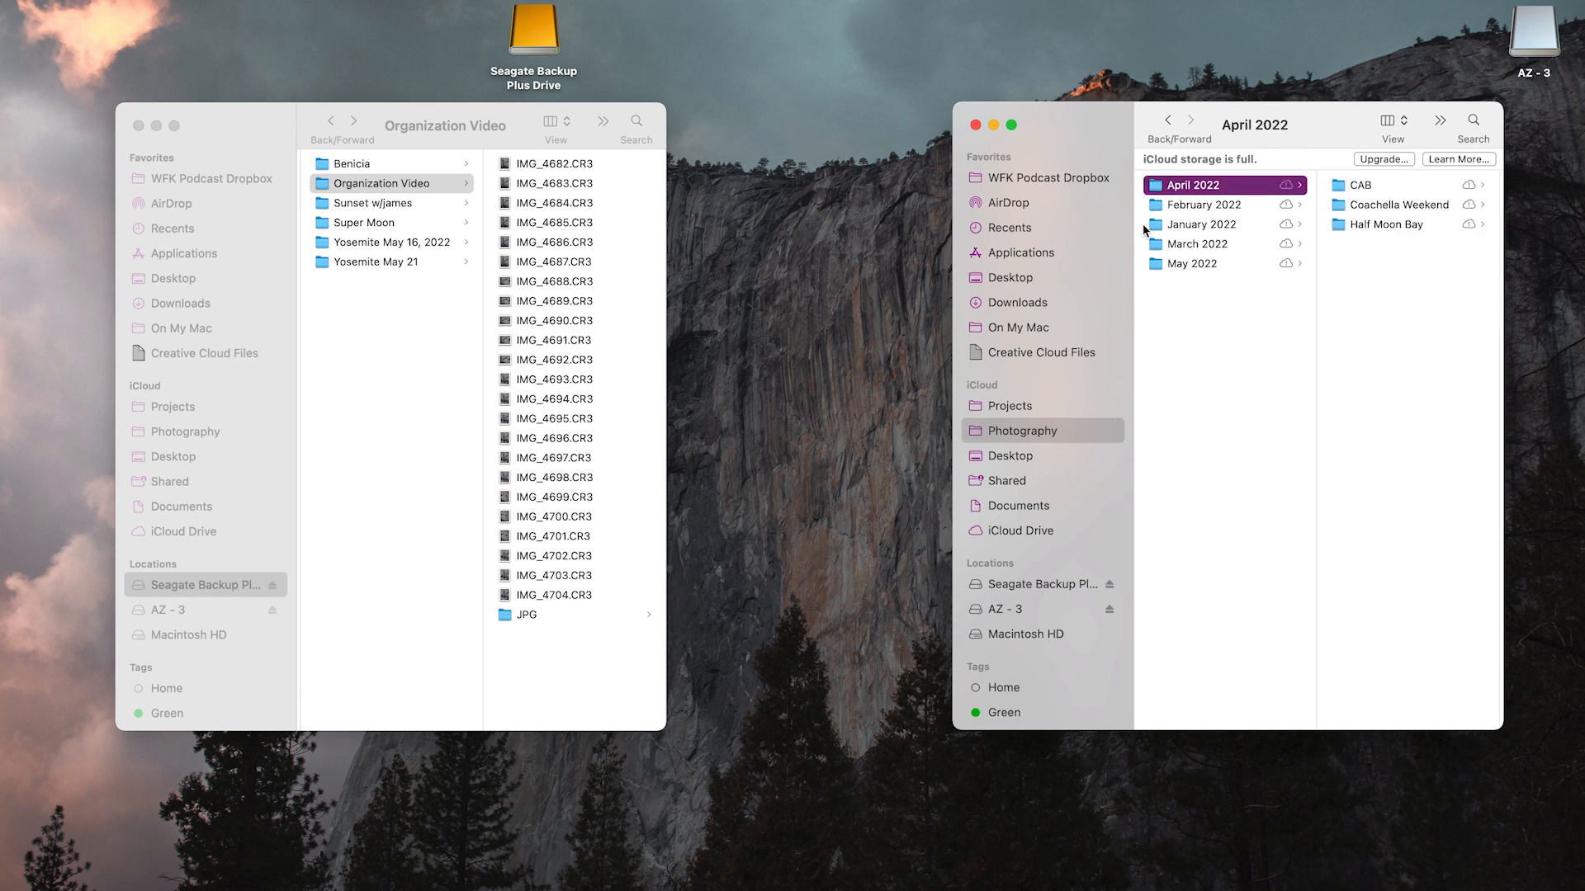
left_click(1199, 206, "shift")
left_click(1196, 220, "super")
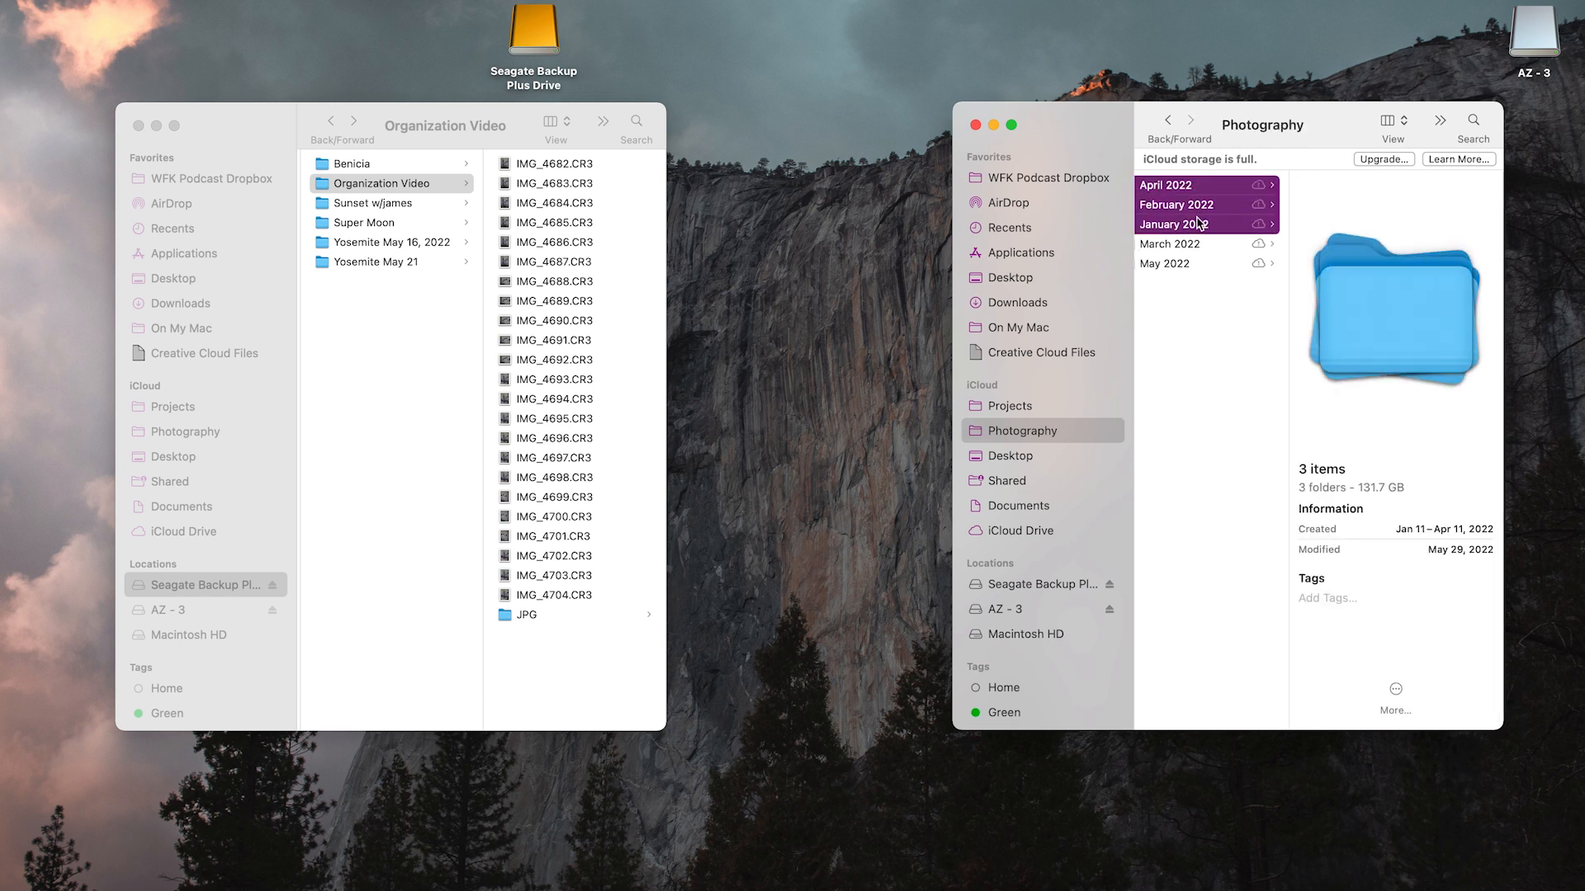
left_click(1196, 241, "super")
key("super+BackSpace")
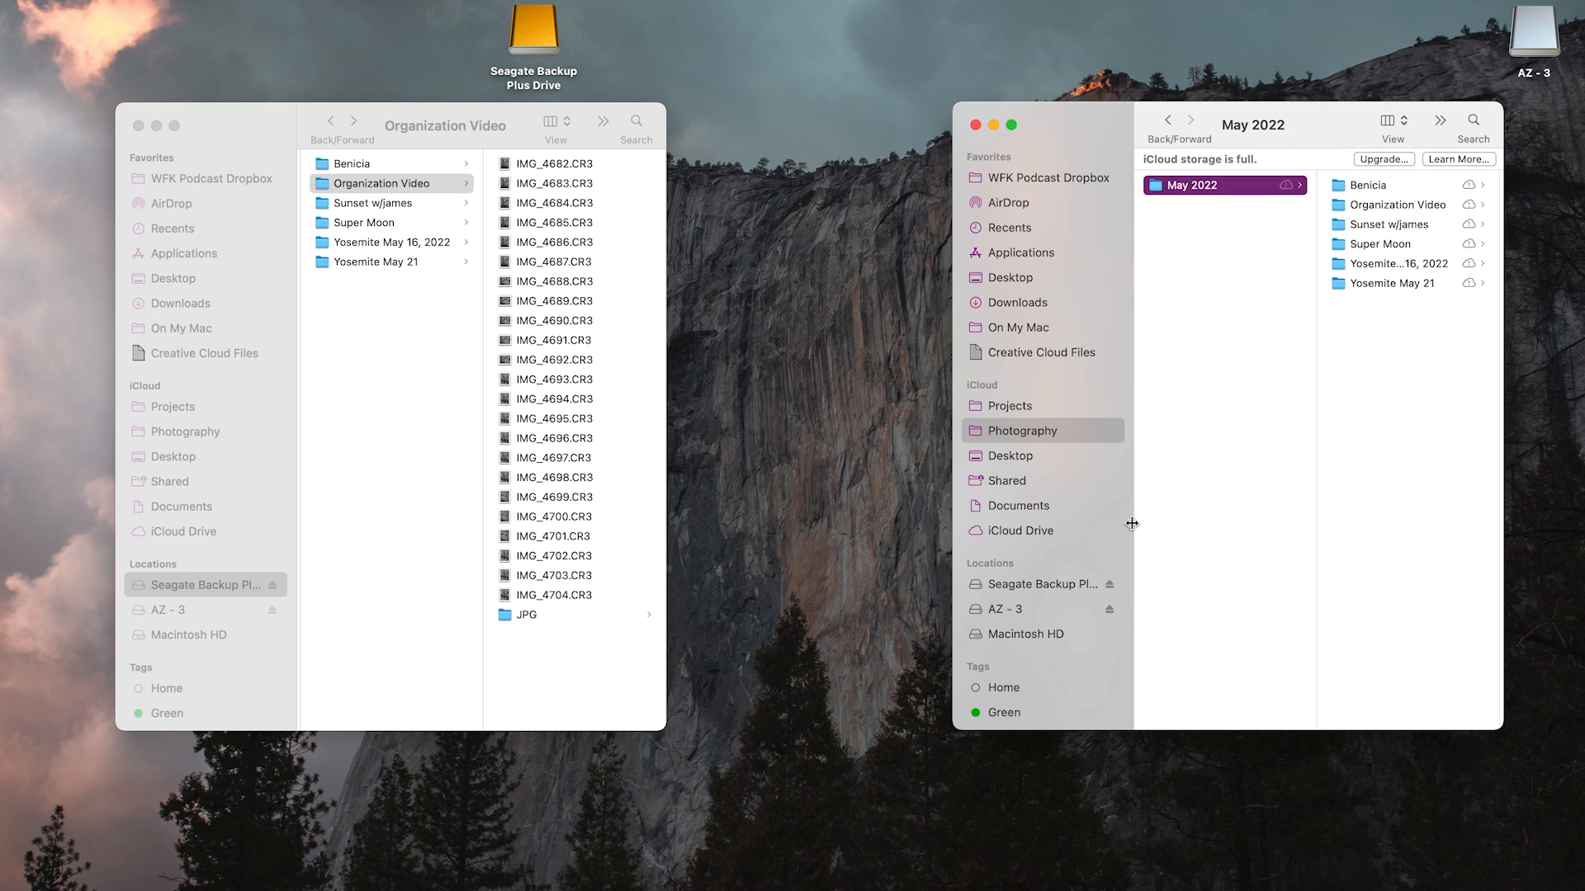
left_click(1061, 885)
left_click(791, 410)
left_click(832, 353)
Return to the top level of the Seagate Backup Plus Drive and eject the drive
scroll(464, 309, "left", 3)
left_click(364, 261)
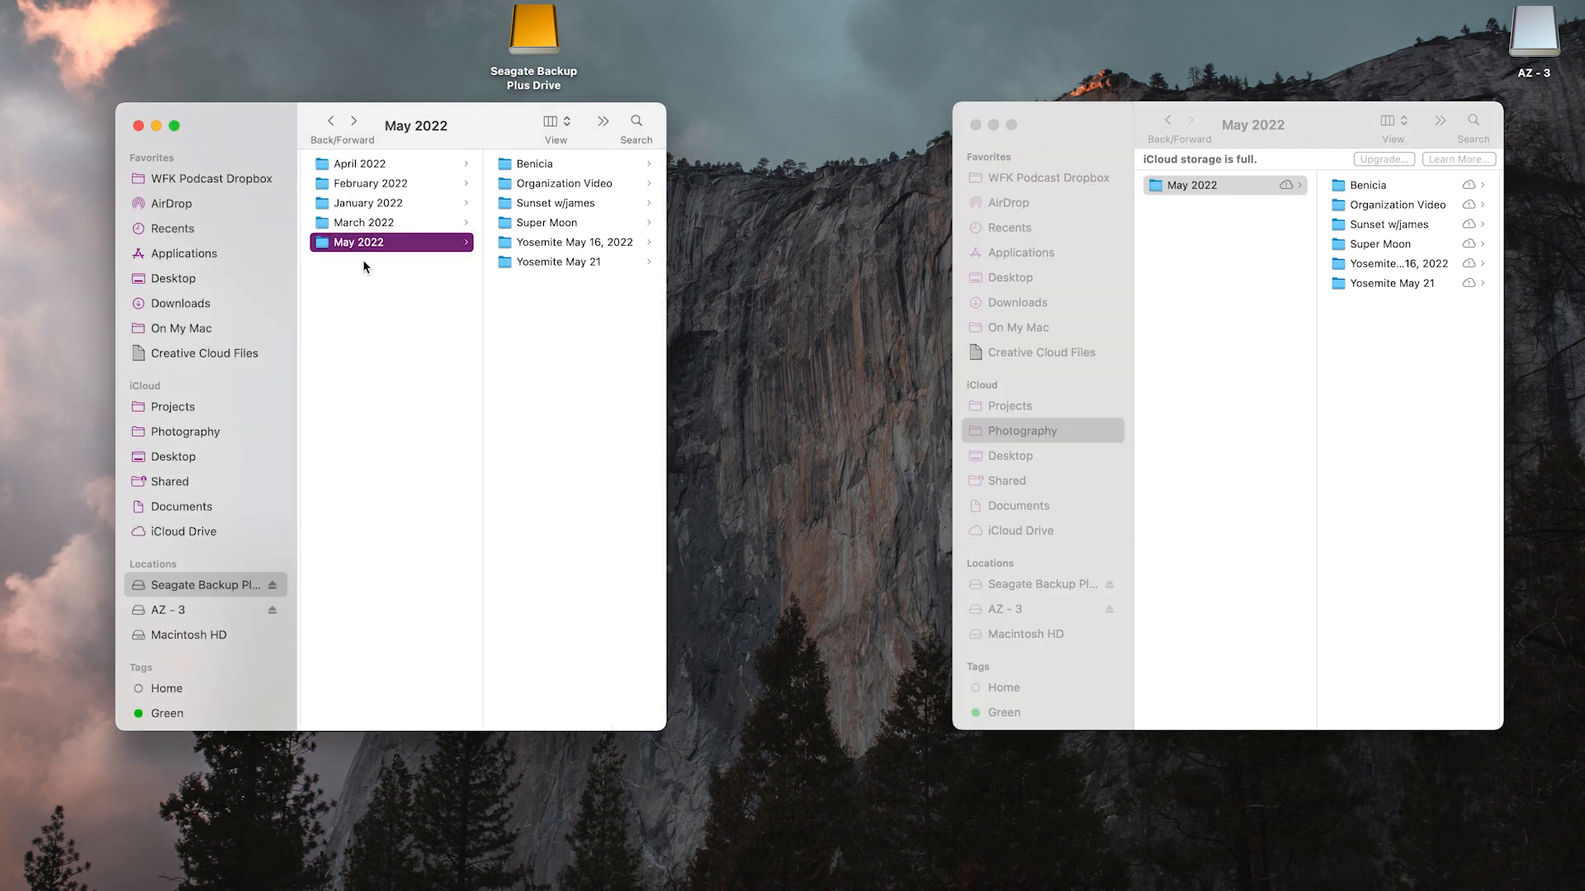
scroll(363, 259, "left", 3)
left_click(278, 585)
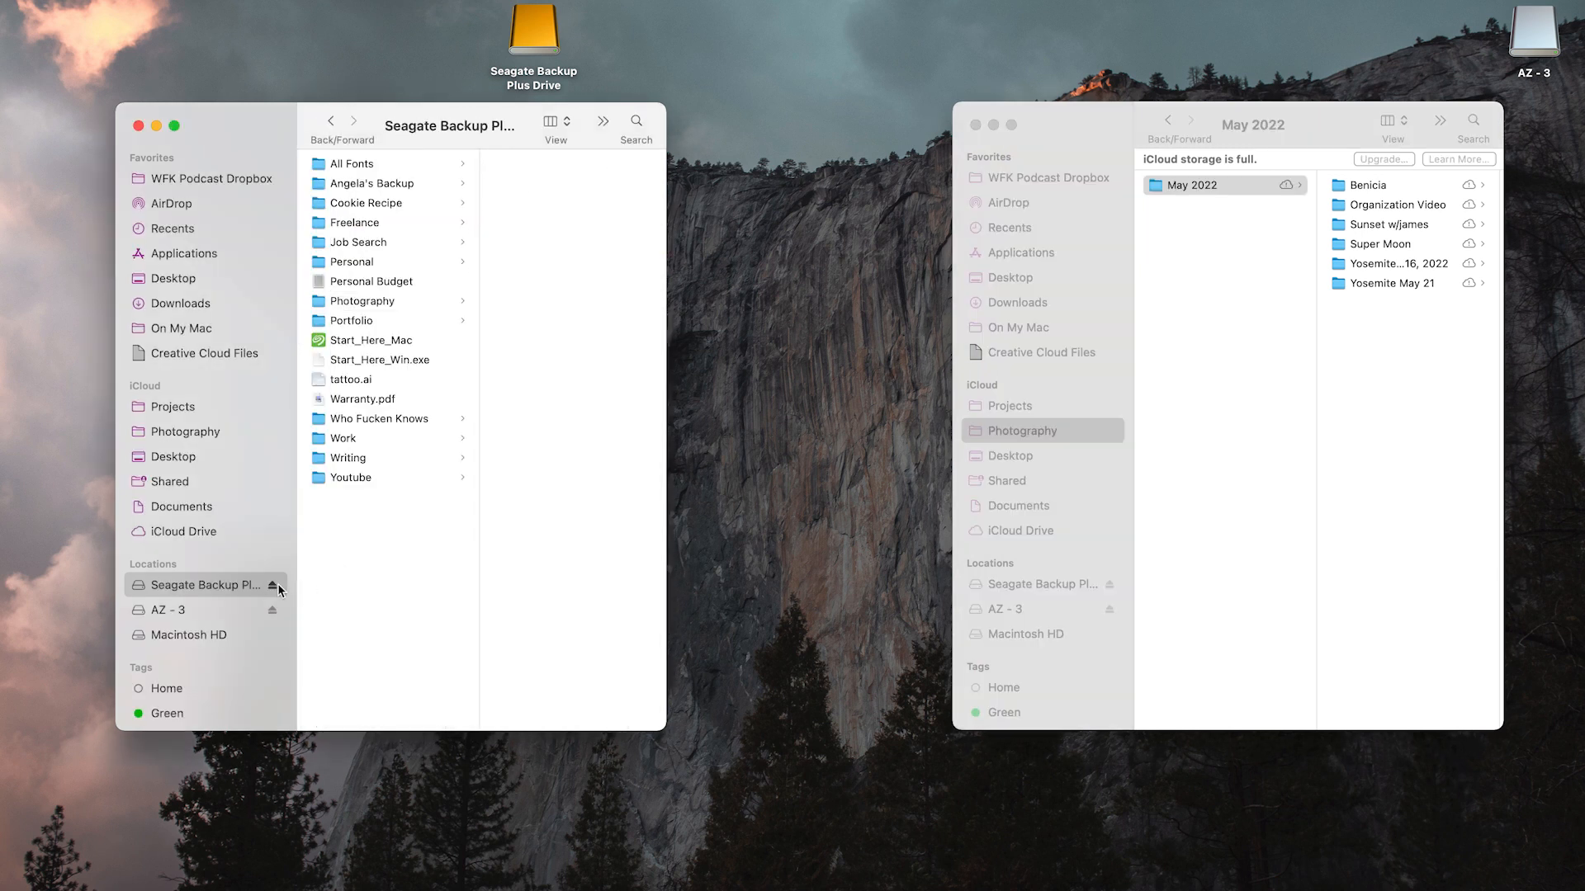